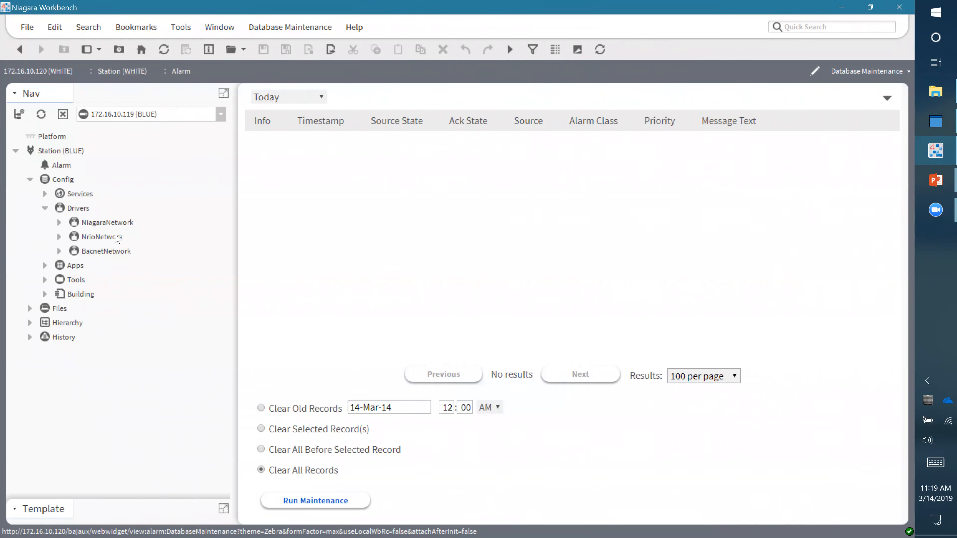
# Step: Open the dashboard of the RTU1 device under BacnetNetwork in the BLUE station and widen the navigation tree
pyautogui.click(60, 251)
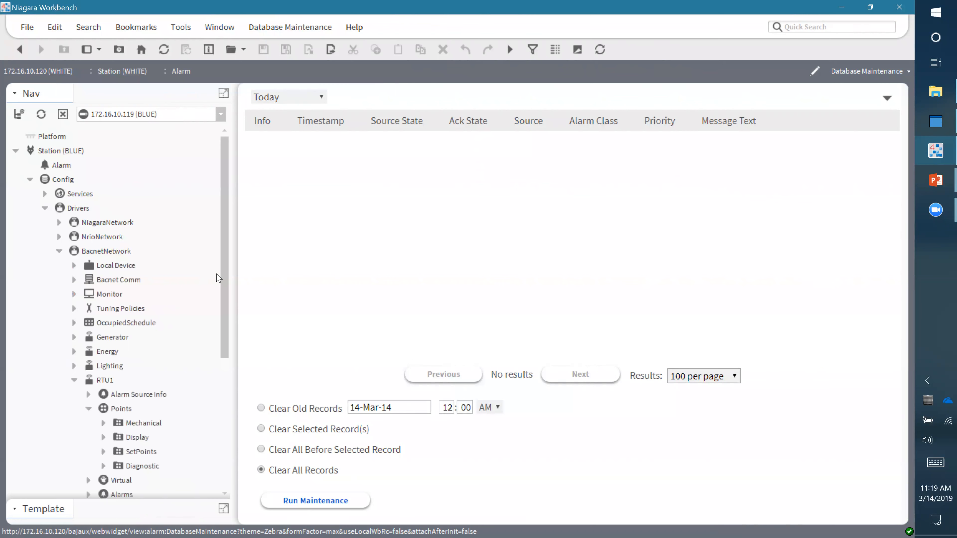
pyautogui.moveTo(224, 265); pyautogui.dragTo(221, 316)
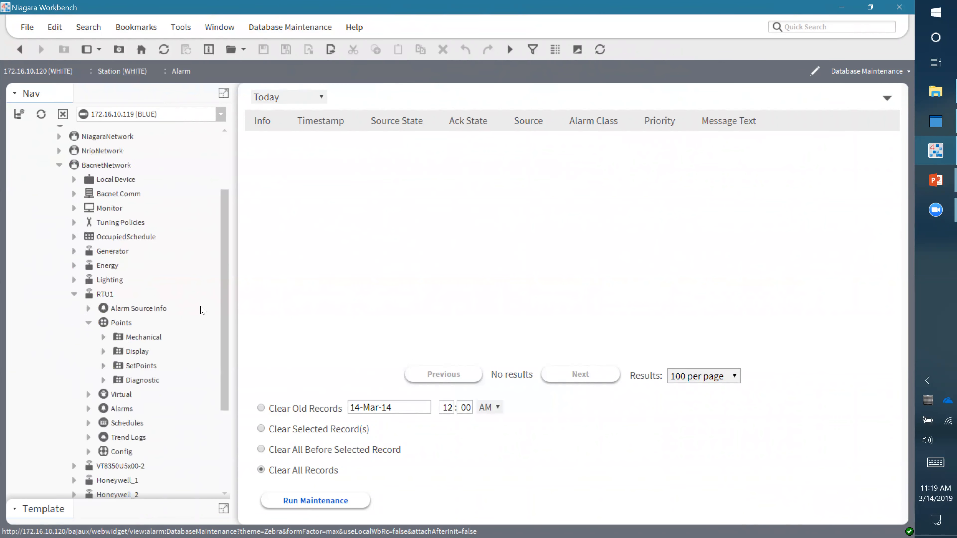
pyautogui.click(109, 293)
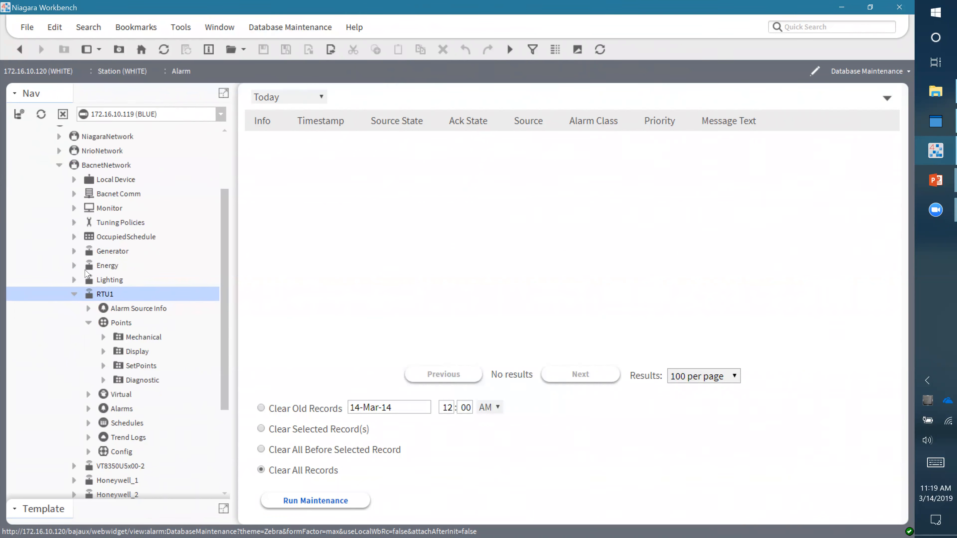
pyautogui.moveTo(228, 278); pyautogui.dragTo(227, 305)
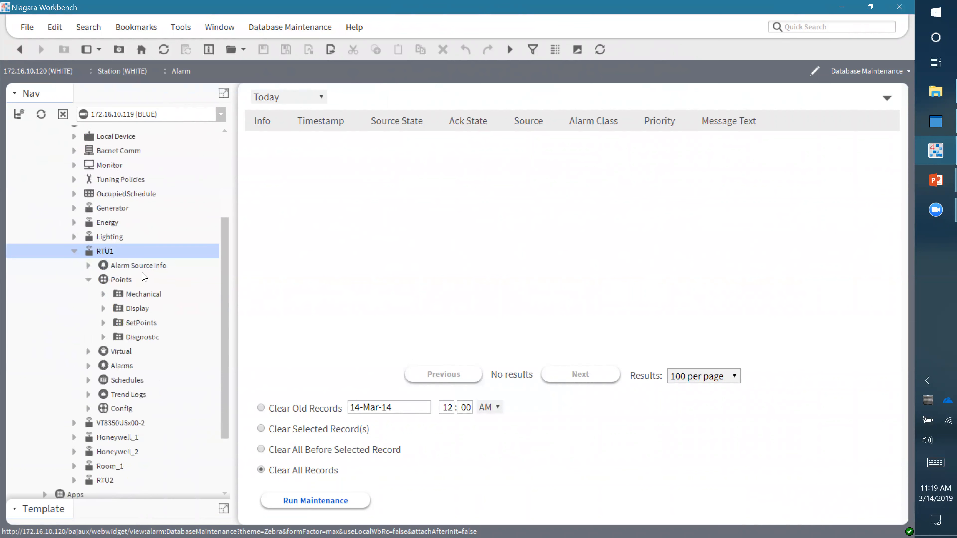
pyautogui.doubleClick(105, 252)
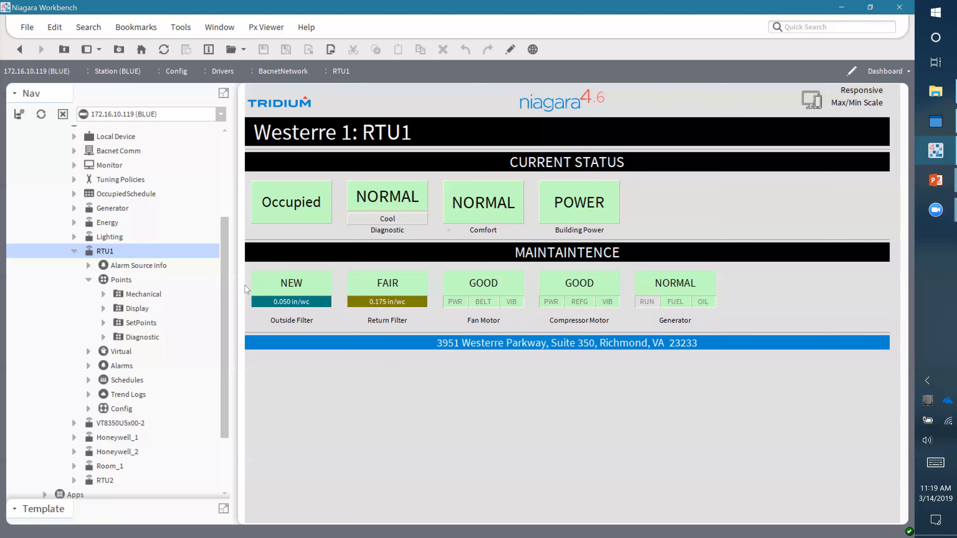
pyautogui.moveTo(234, 282); pyautogui.dragTo(285, 290)
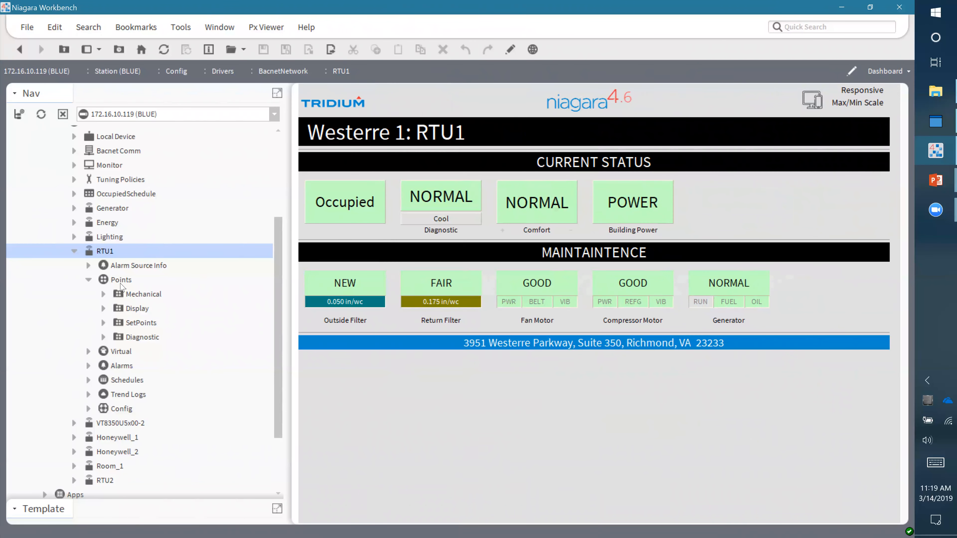
# Step: Open the Mechanical graphic in RTU1's points and look over the unit and its simulation controls
pyautogui.click(132, 297)
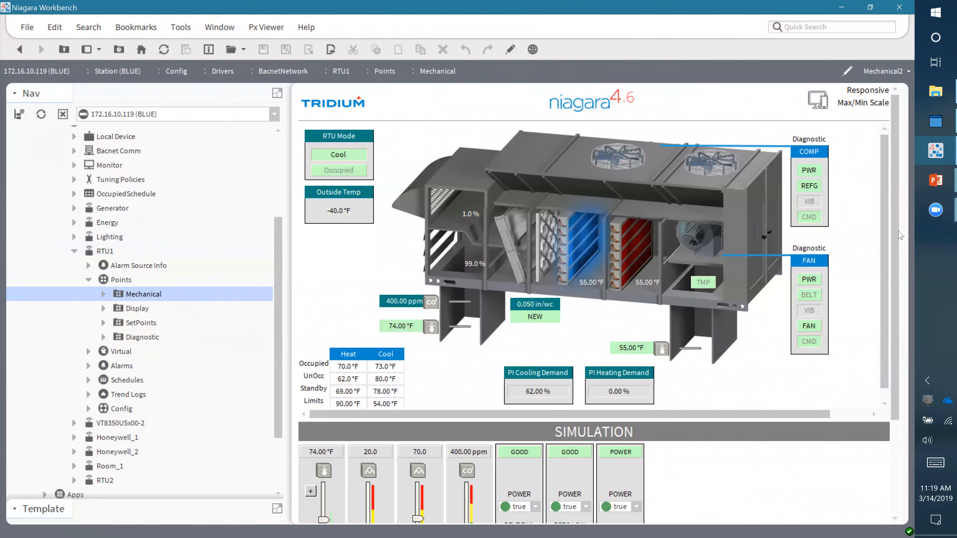
pyautogui.scroll(-1, 895, 379)
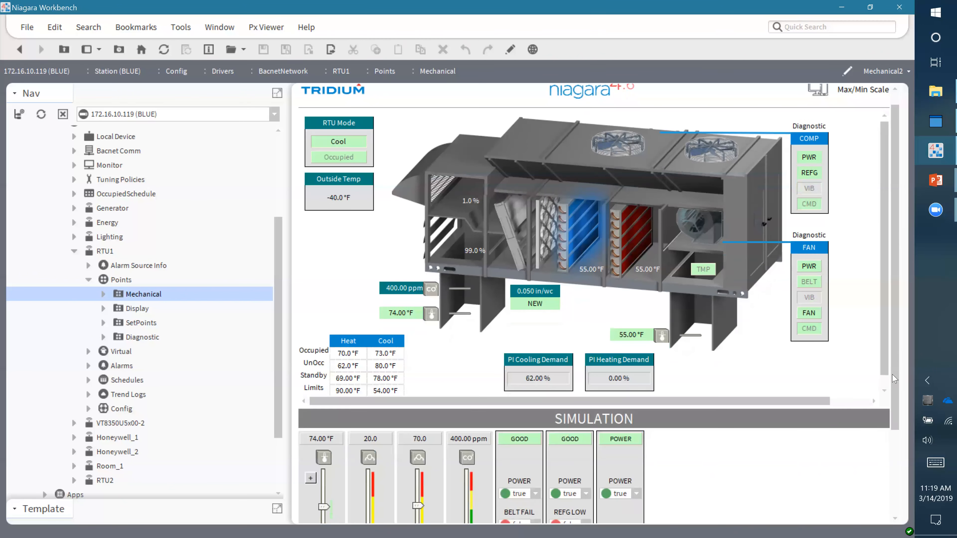
pyautogui.scroll(-5, 895, 378)
pyautogui.scroll(6, 354, 324)
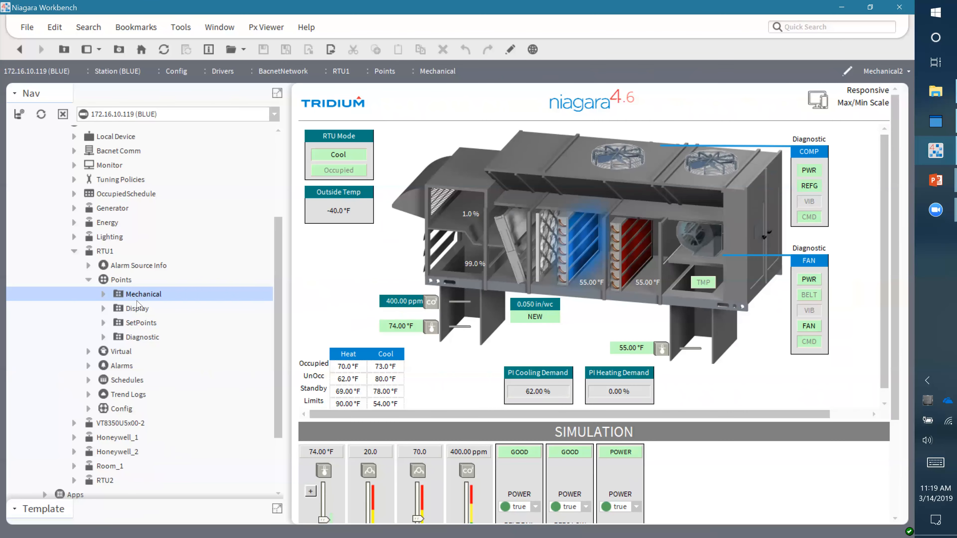
# Step: View RTU1's Display thermostat graphic and its SetPoints page
pyautogui.doubleClick(137, 310)
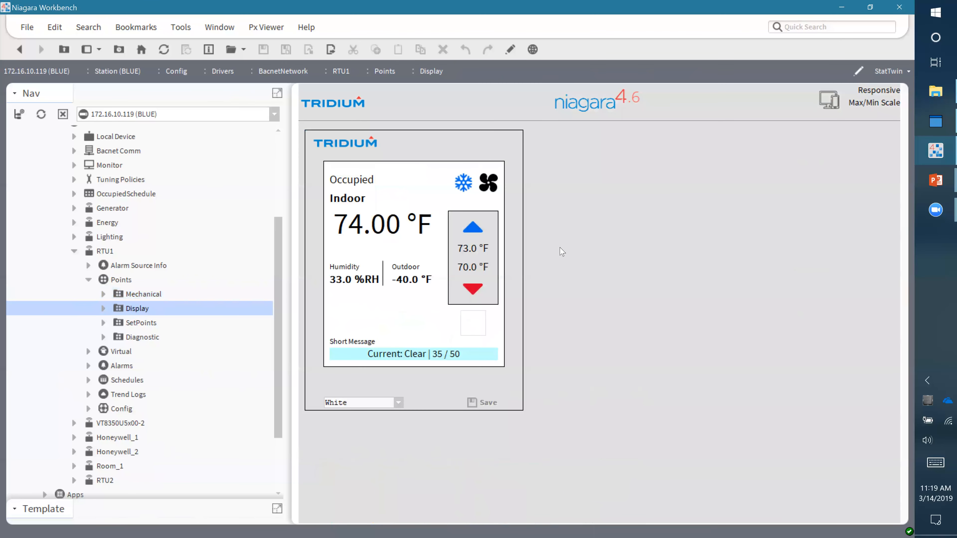
pyautogui.click(145, 324)
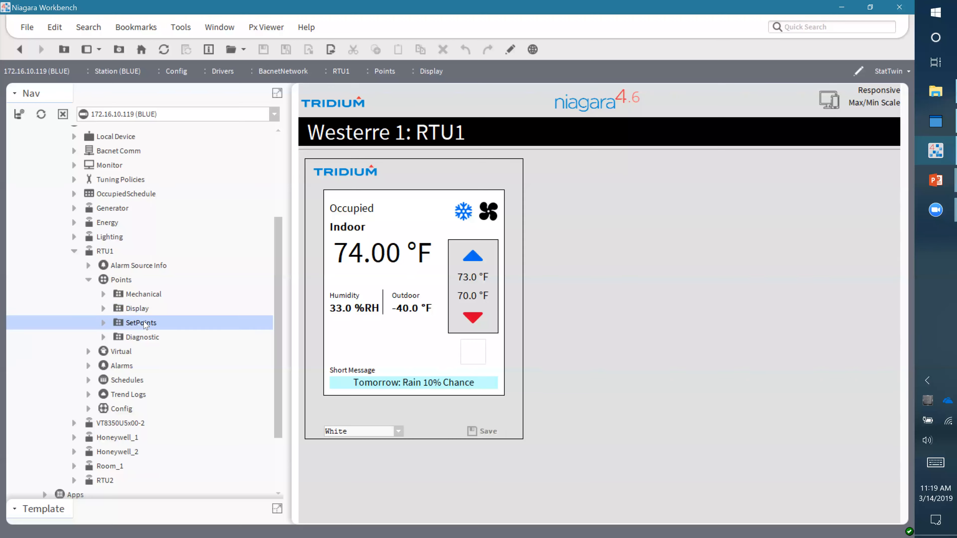
pyautogui.doubleClick(145, 324)
# Step: Open RTU1's Diagnostic page and review the comfort, fault and building analytics
pyautogui.click(152, 338)
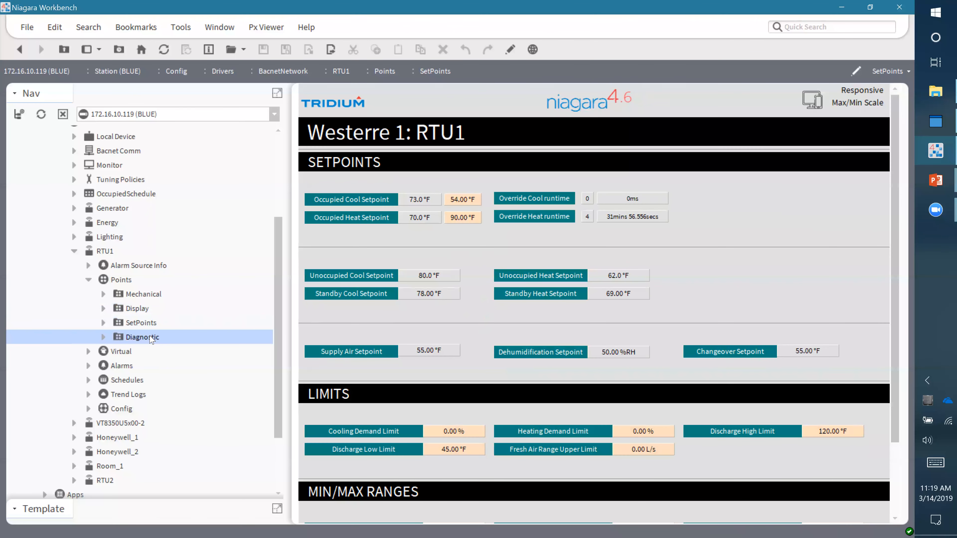
pyautogui.doubleClick(152, 339)
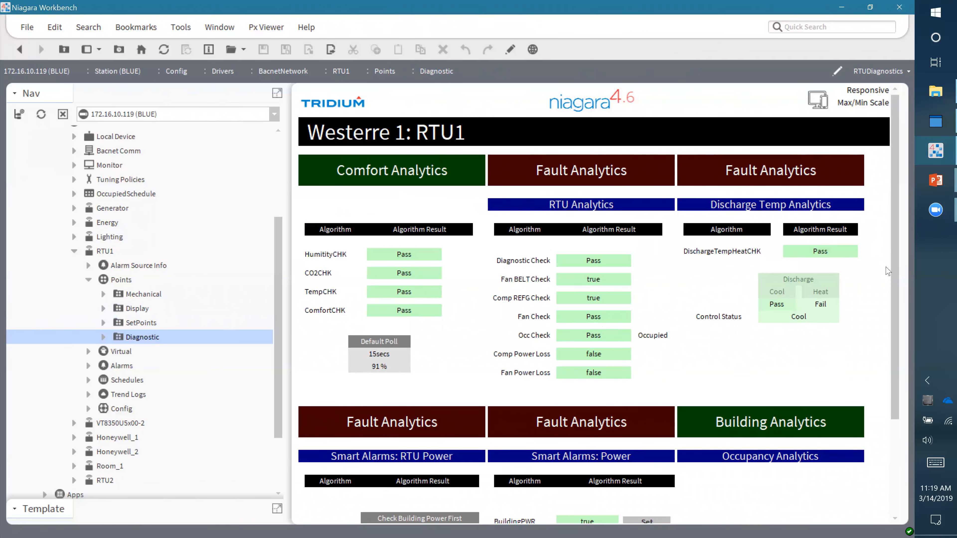
pyautogui.scroll(-3, 316, 254)
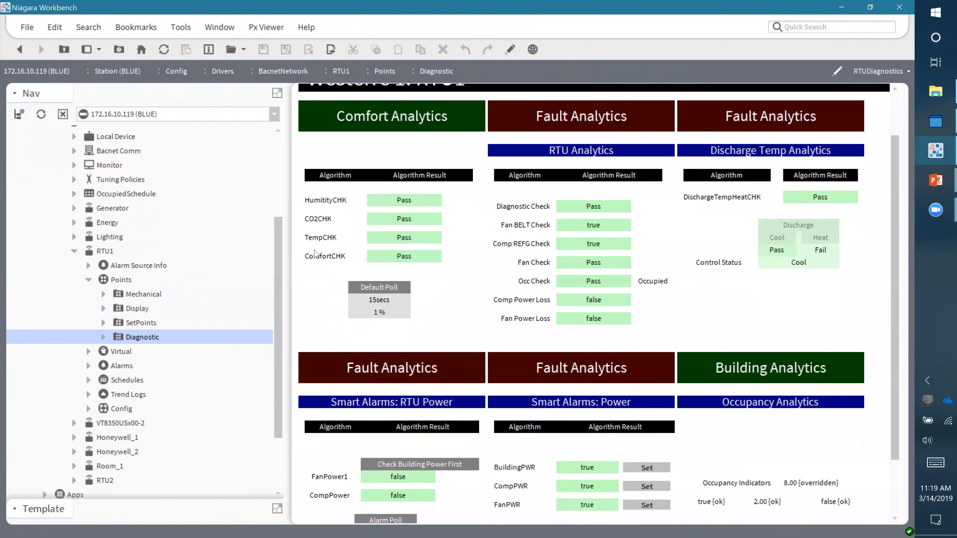
pyautogui.scroll(-3, 512, 192)
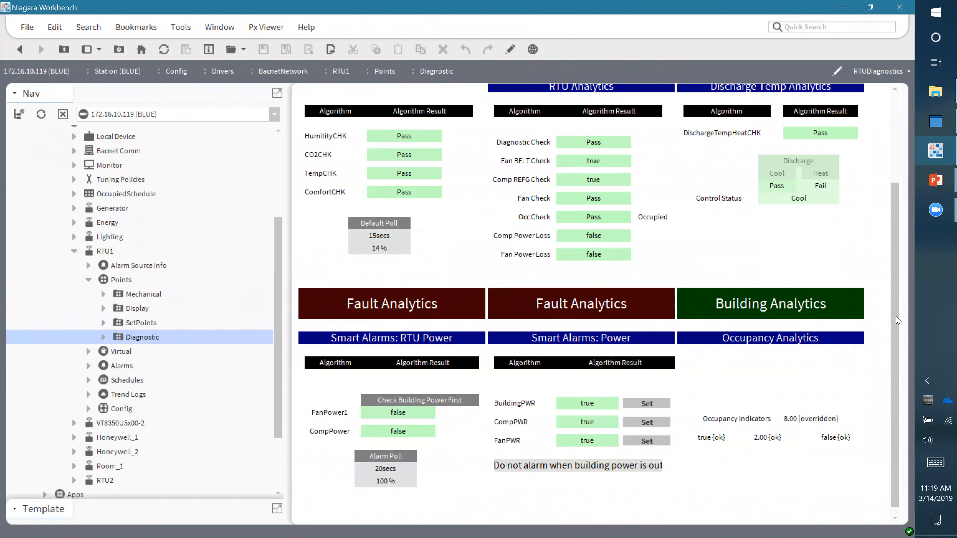
pyautogui.scroll(5, 550, 294)
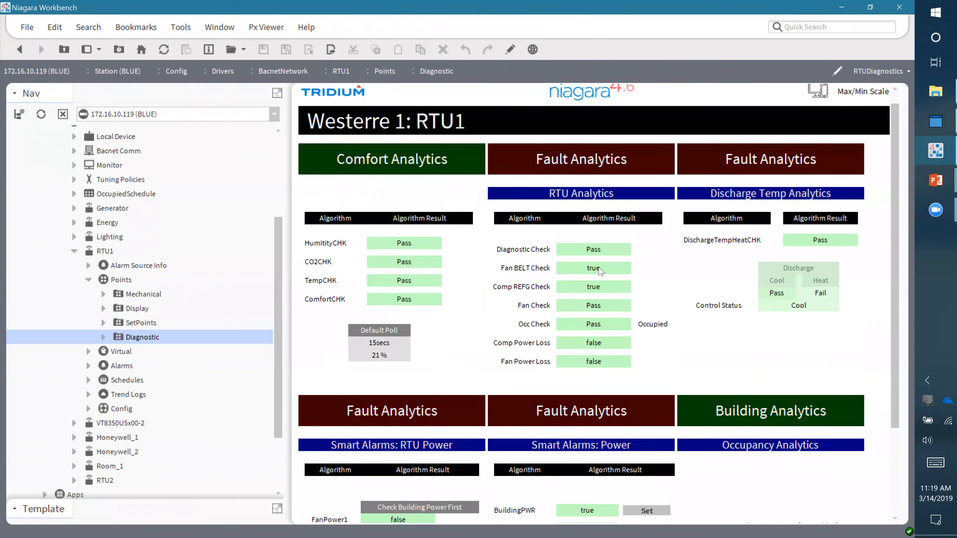
pyautogui.scroll(1, 600, 270)
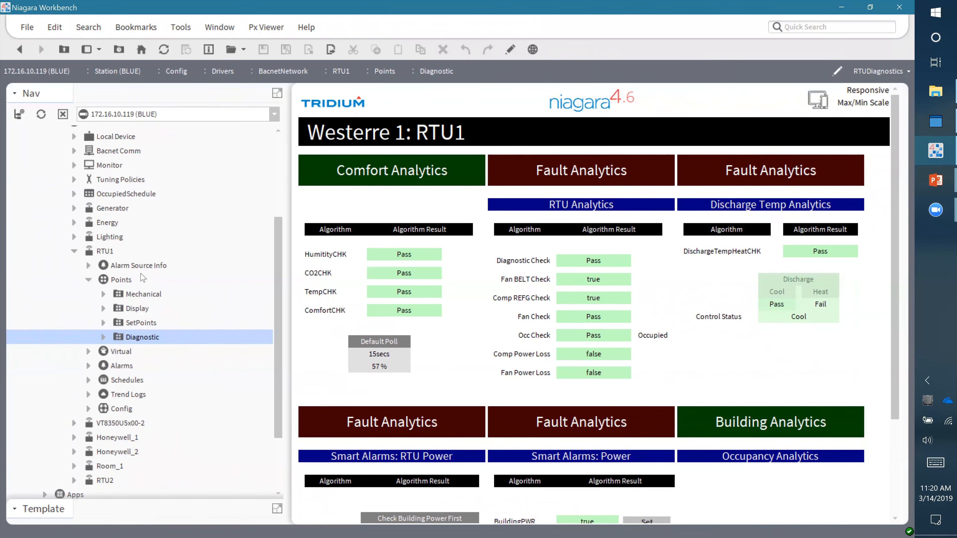
# Step: Simulate a fan motor belt failure on the RTU1 dashboard and check it in the Mechanical graphic
pyautogui.doubleClick(102, 252)
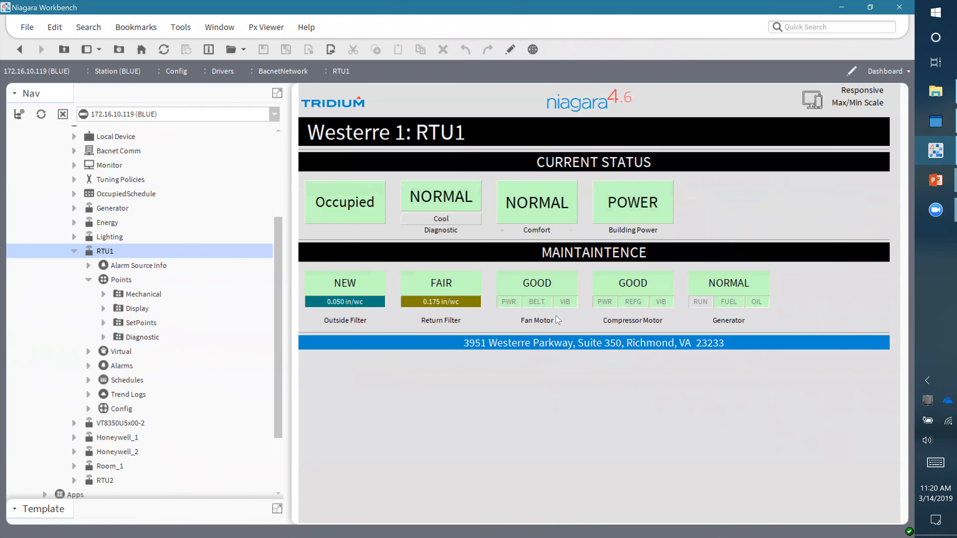
pyautogui.click(537, 302)
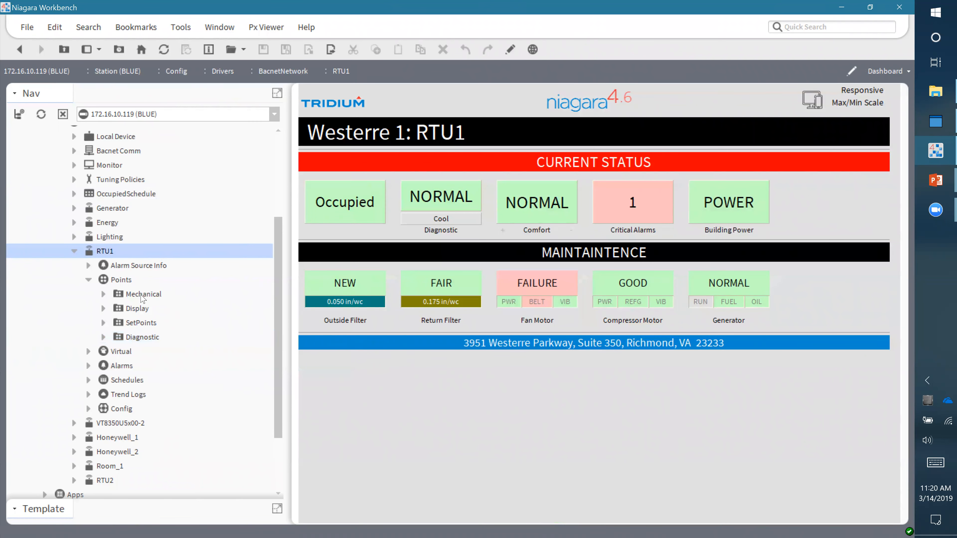
pyautogui.click(128, 293)
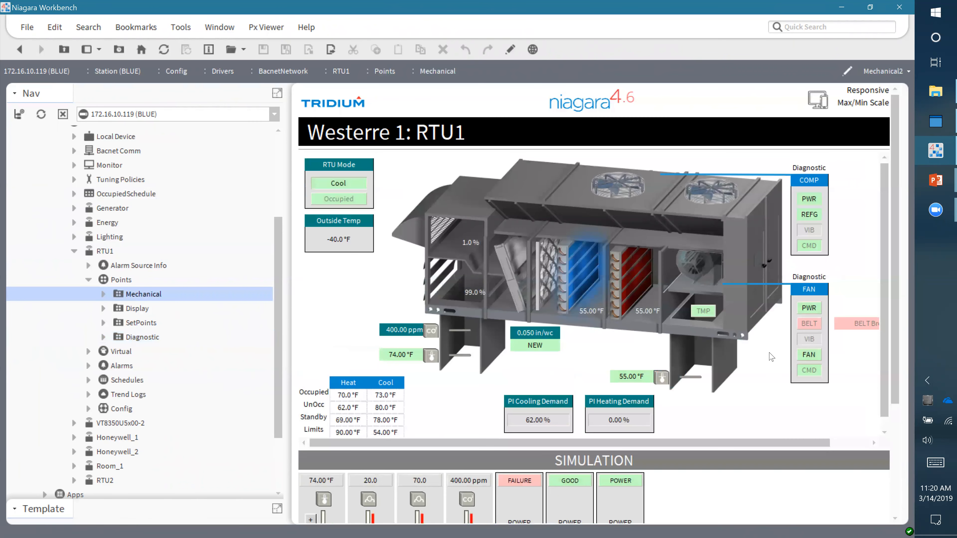
# Step: Return to the RTU1 dashboard and clear the simulated belt failure of the fan motor
pyautogui.click(18, 52)
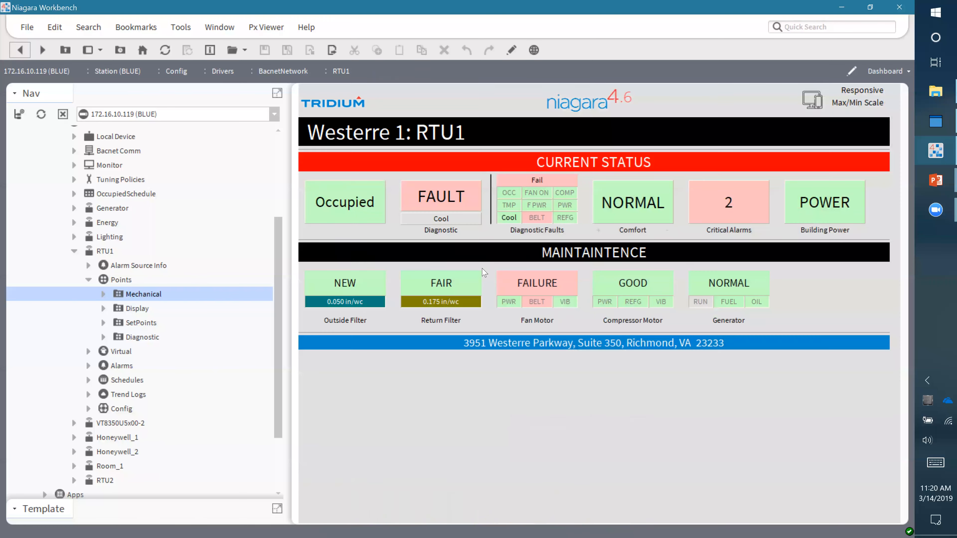
pyautogui.click(537, 303)
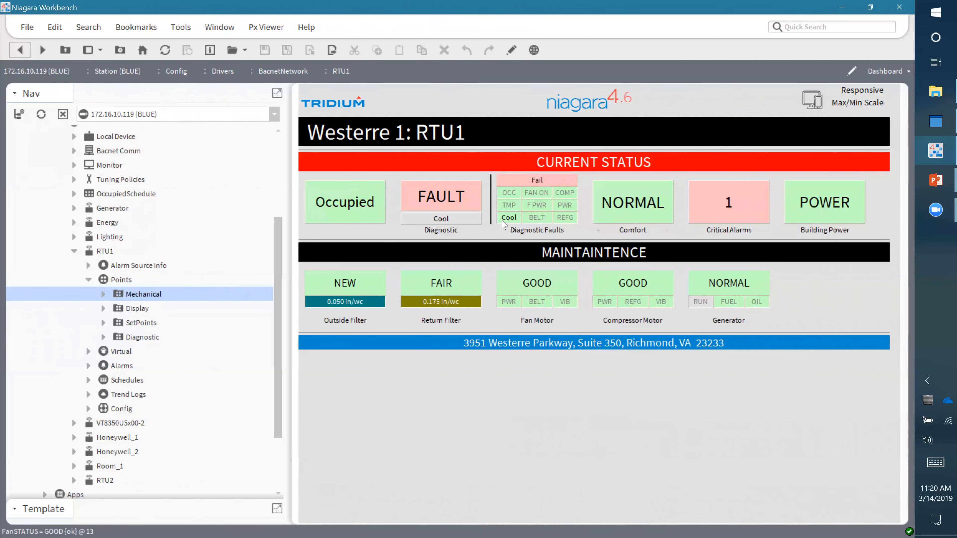
# Step: Make a template from the RTU1 device and enter "RTU Template" as its description
pyautogui.click(101, 253)
pyautogui.rightClick(103, 255)
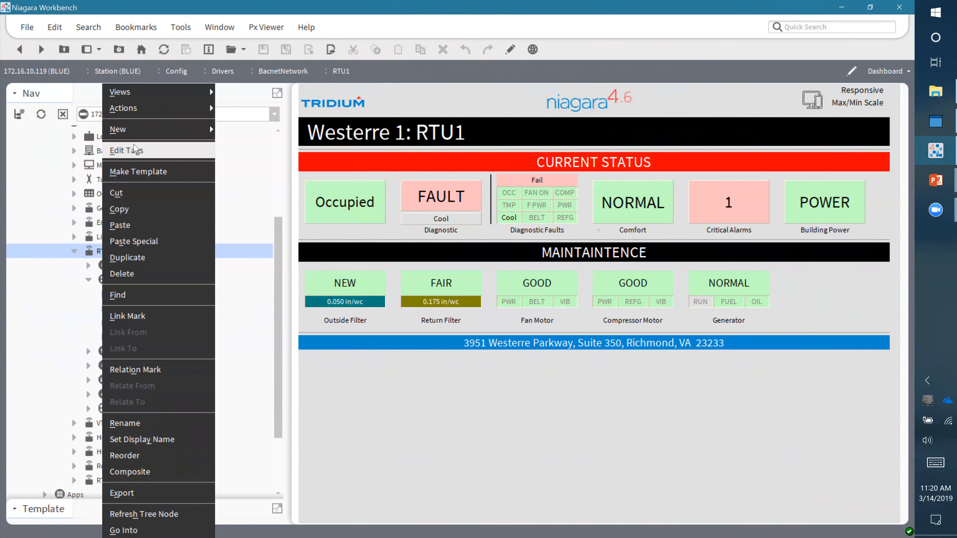
pyautogui.click(156, 175)
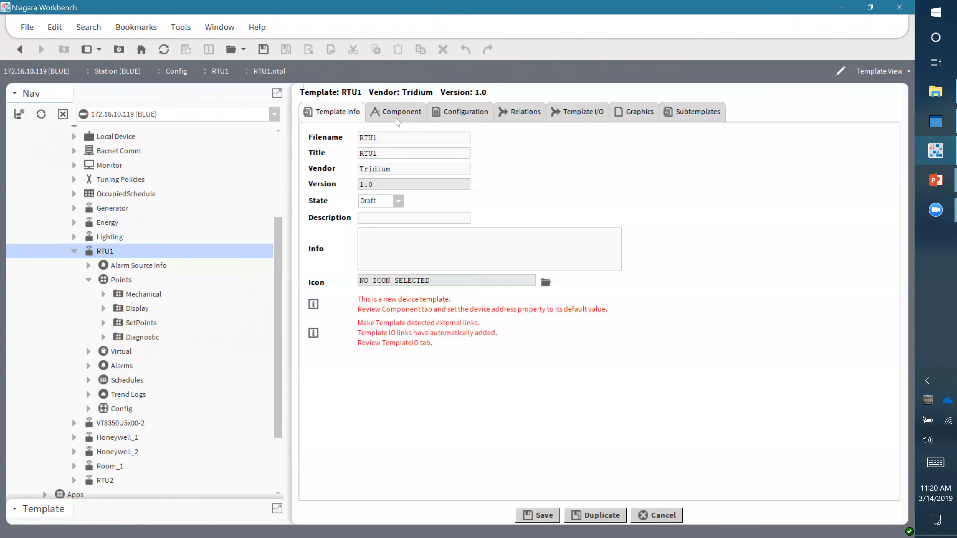
pyautogui.click(400, 218)
pyautogui.write('RTU Template')
pyautogui.click(397, 239)
# Step: Review the template's component properties and add the Fallback slot of the Diagnostic folder's SETME point to the template configuration
pyautogui.click(396, 112)
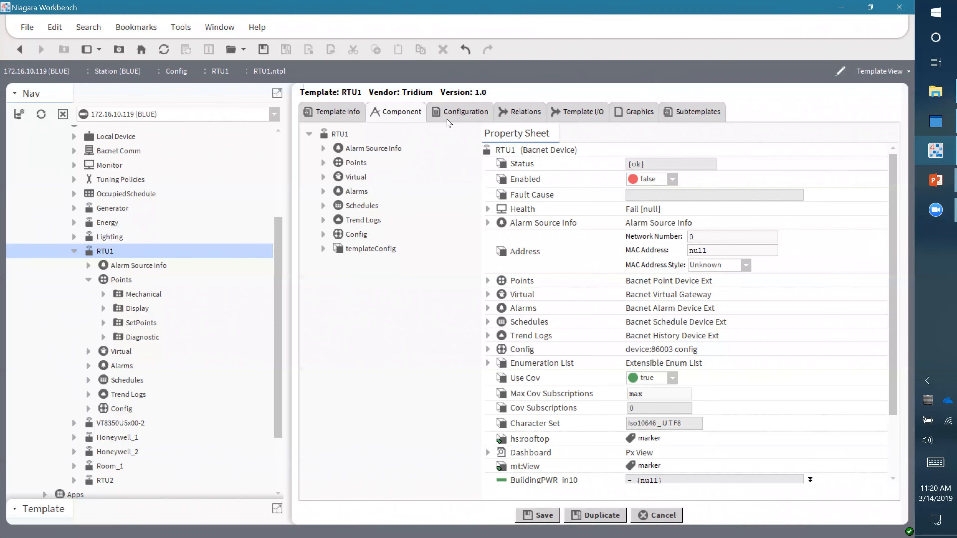
pyautogui.click(450, 110)
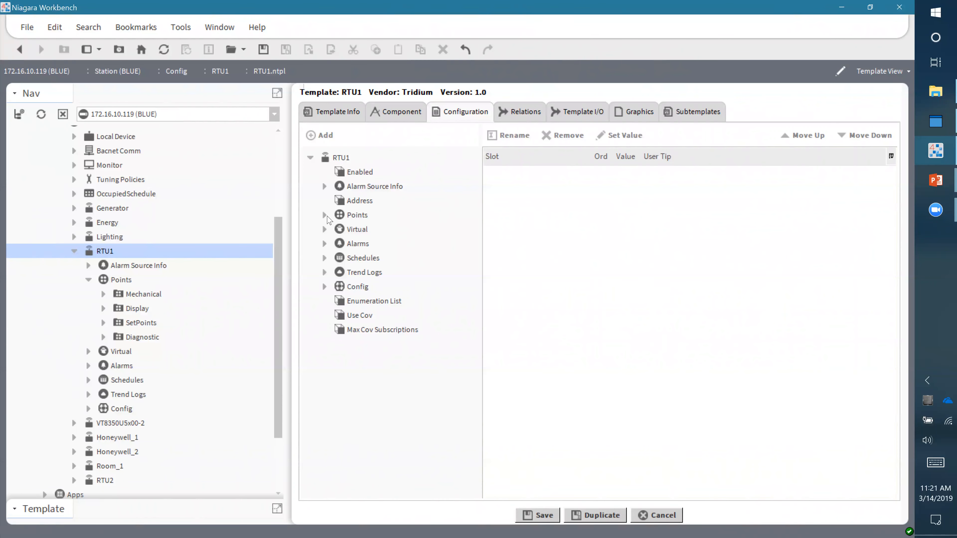
pyautogui.click(324, 215)
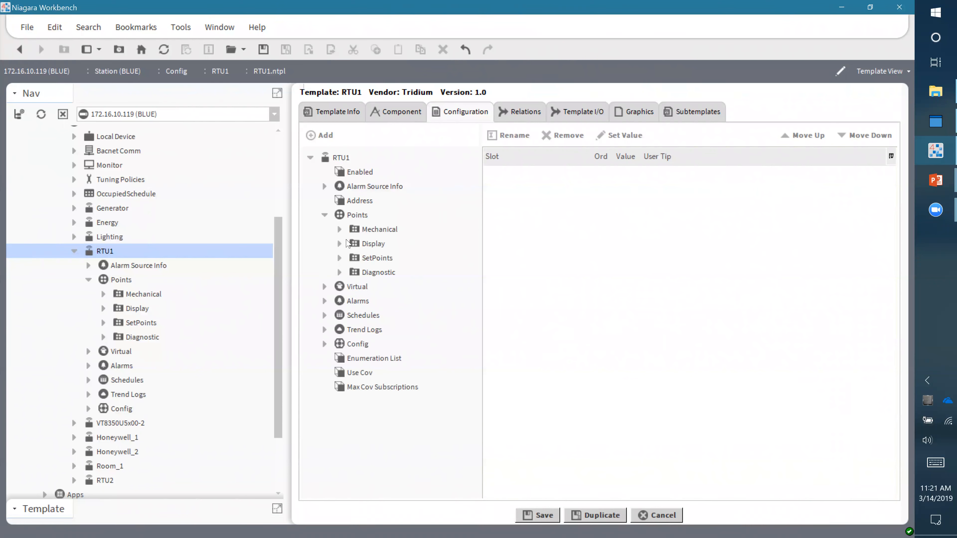
pyautogui.click(338, 273)
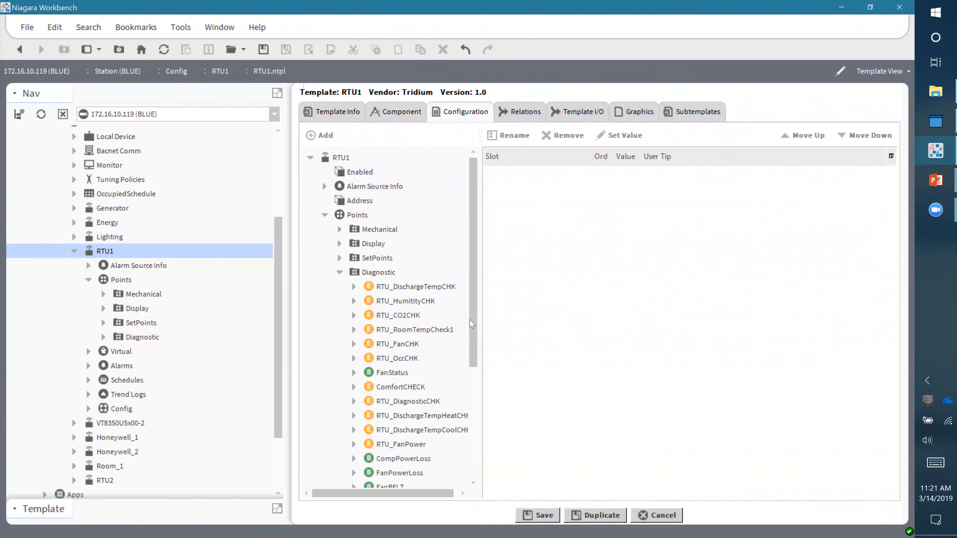
pyautogui.moveTo(473, 298); pyautogui.dragTo(469, 377)
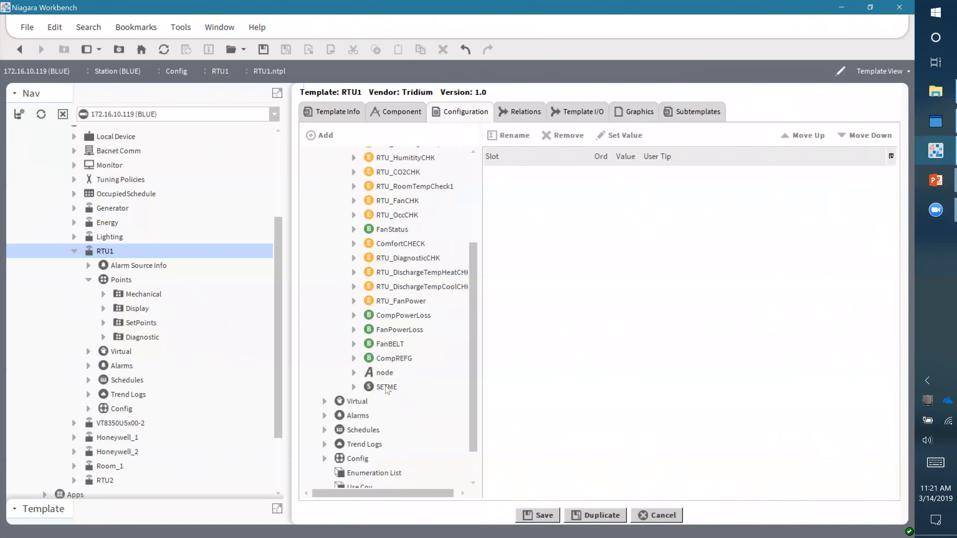
pyautogui.click(354, 387)
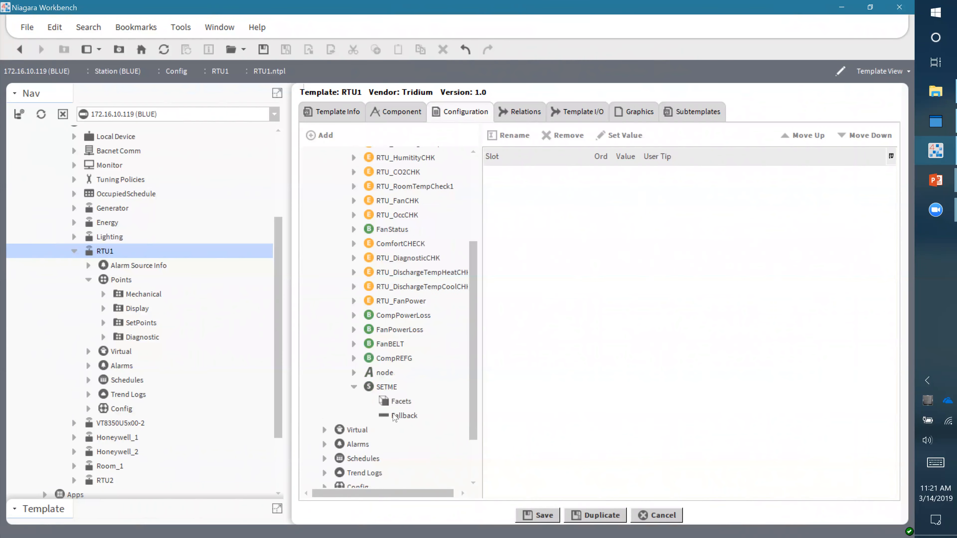
pyautogui.click(401, 417)
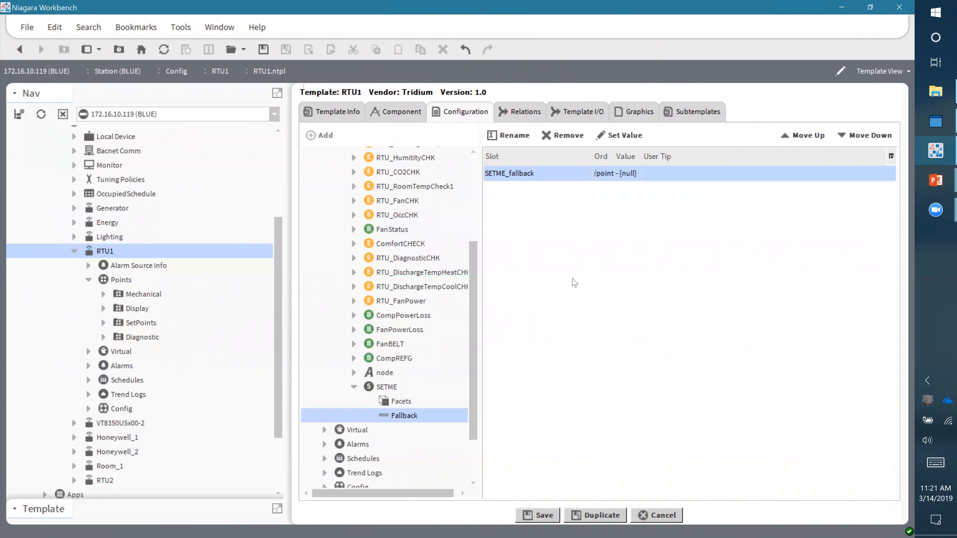
# Step: Set the user tip of the SETME_fallback configuration slot to "Enter something in here"
pyautogui.doubleClick(678, 174)
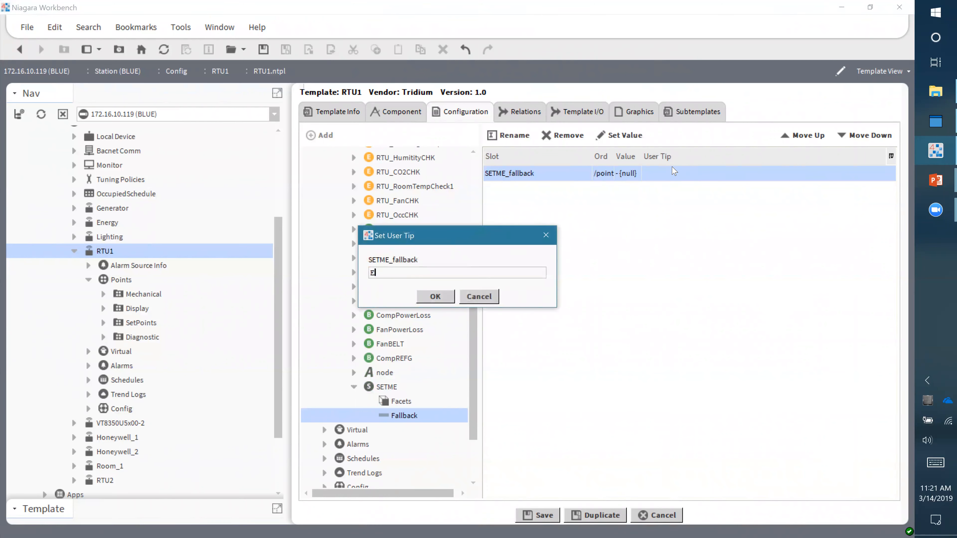
pyautogui.write('Enter something in here')
pyautogui.click(433, 297)
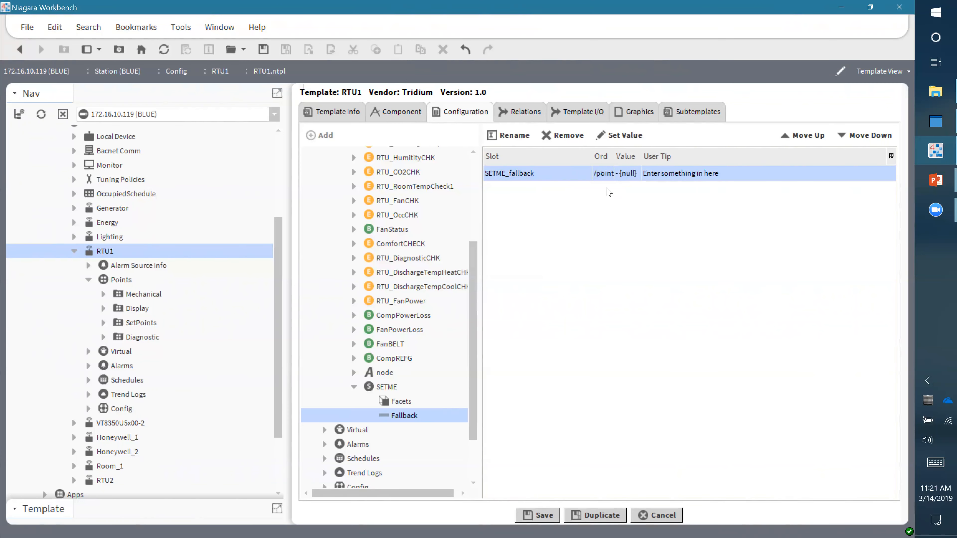
# Step: Review the template's relations and its input/output links
pyautogui.click(524, 113)
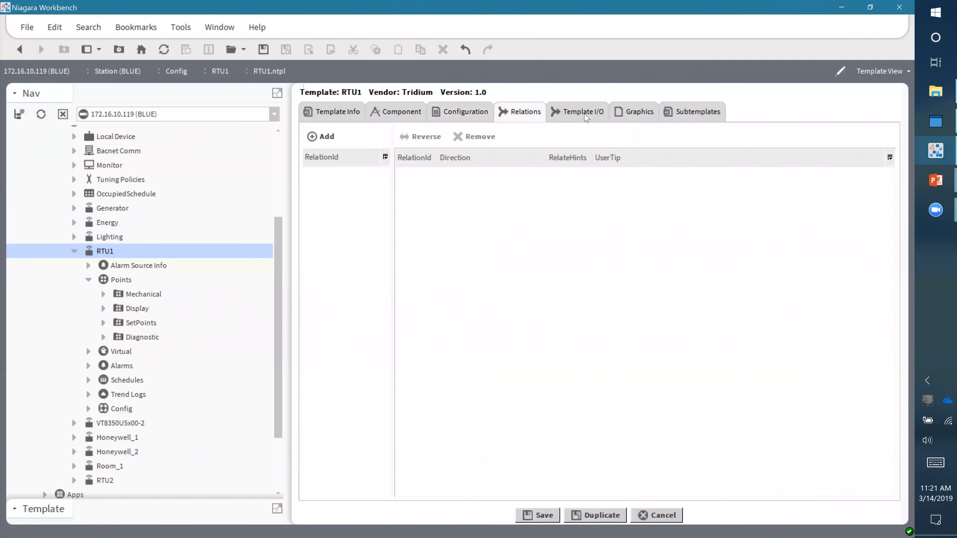
pyautogui.click(572, 112)
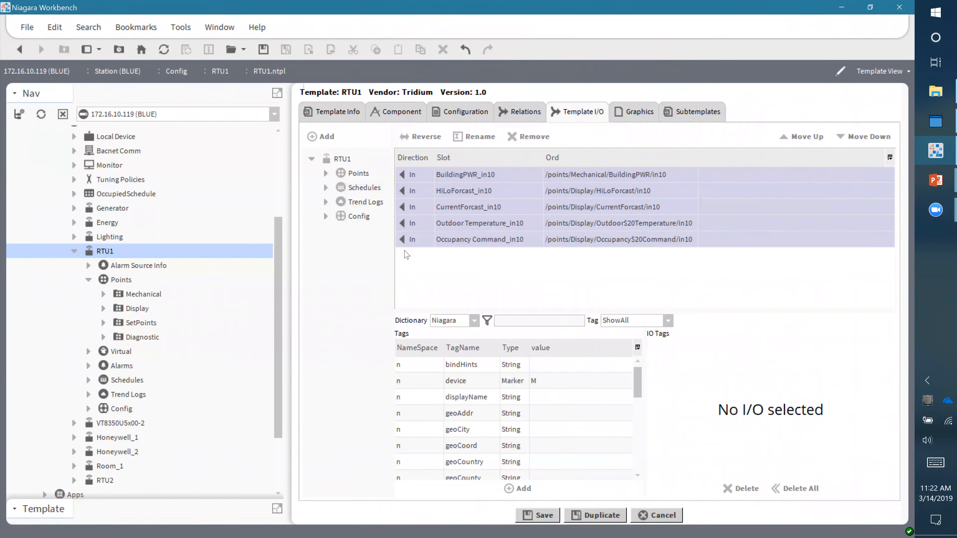
# Step: Set the user tip of the BuildingPWR_in10 input to "Building Power from Energy Meter"
pyautogui.click(599, 175)
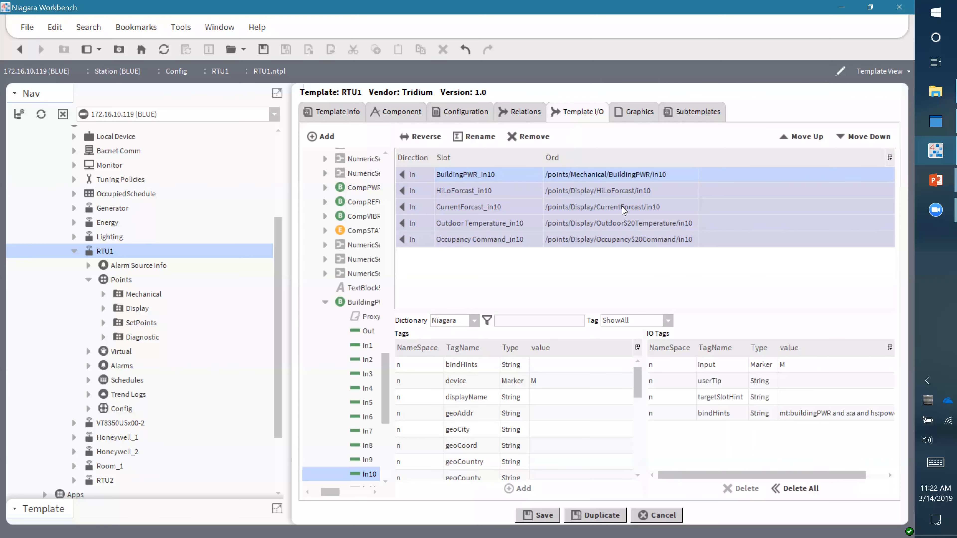
pyautogui.click(797, 384)
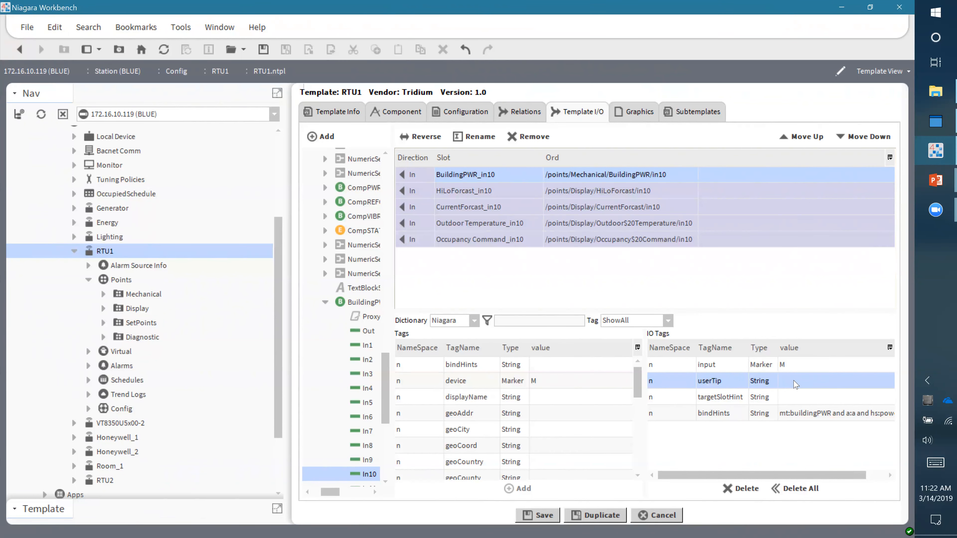
pyautogui.doubleClick(796, 389)
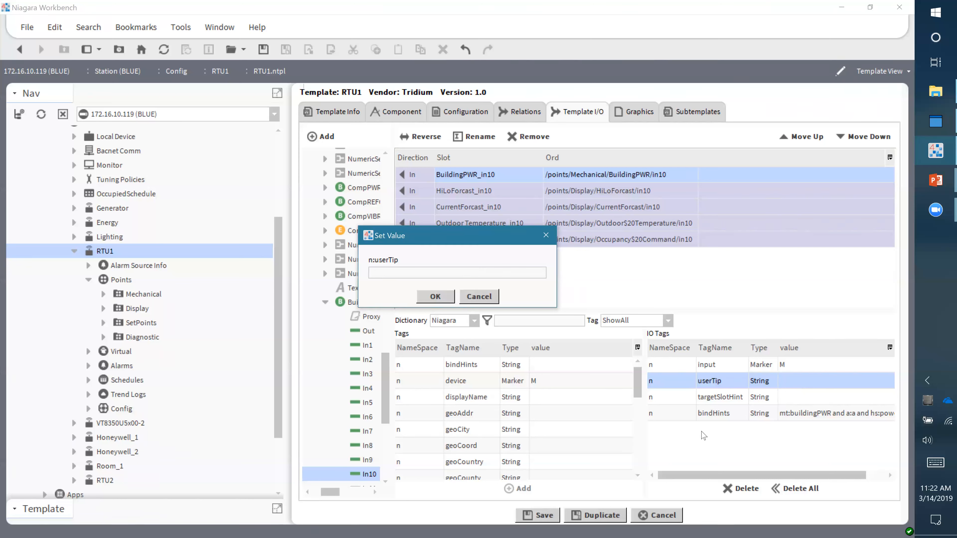
pyautogui.write('Building Power from Energy Meter')
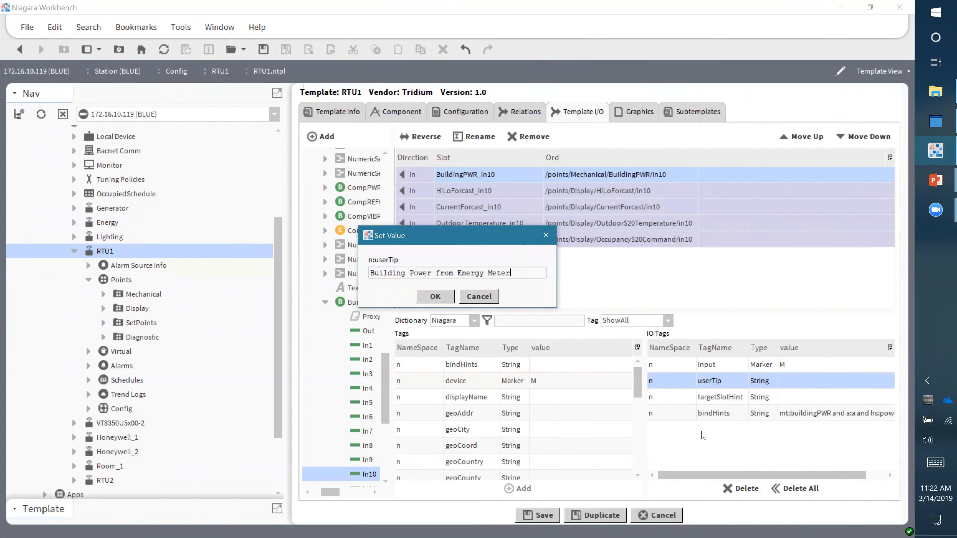
pyautogui.click(438, 297)
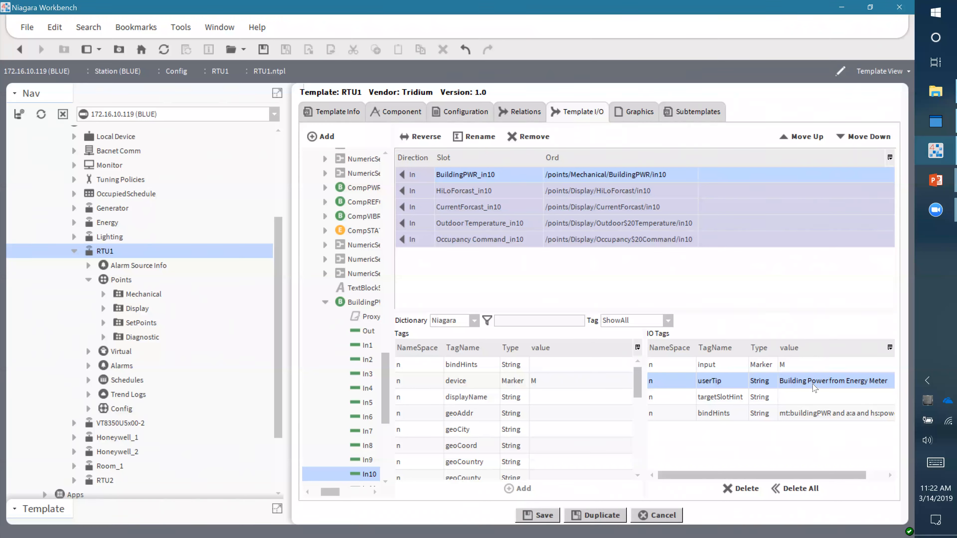
# Step: Set the target slot hint of the BuildingPWR_in10 input to "in10"
pyautogui.click(798, 401)
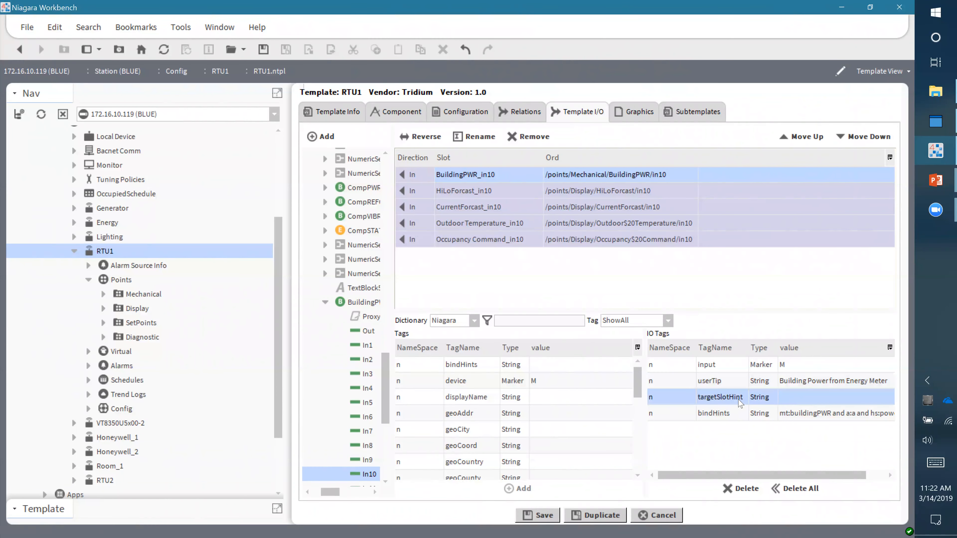
pyautogui.doubleClick(801, 400)
pyautogui.write('in10')
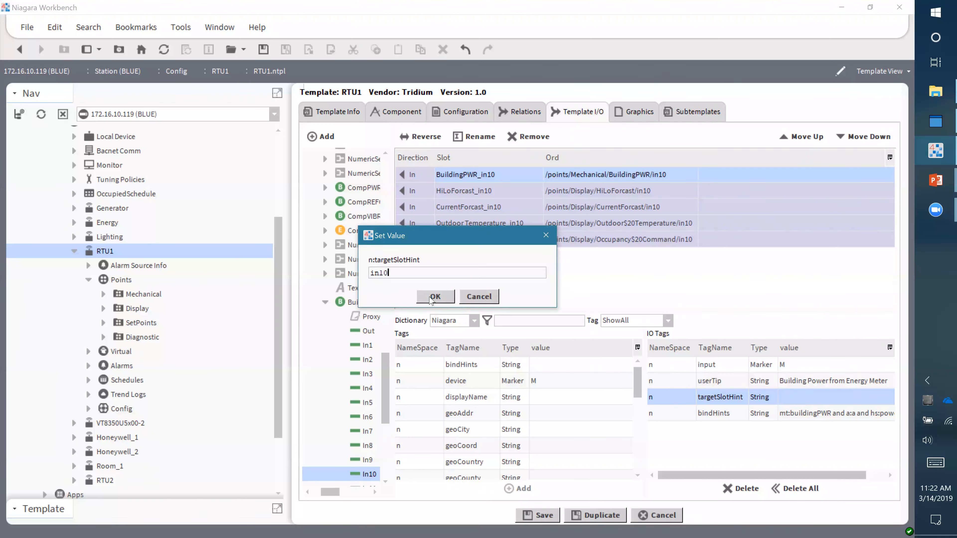
pyautogui.click(434, 296)
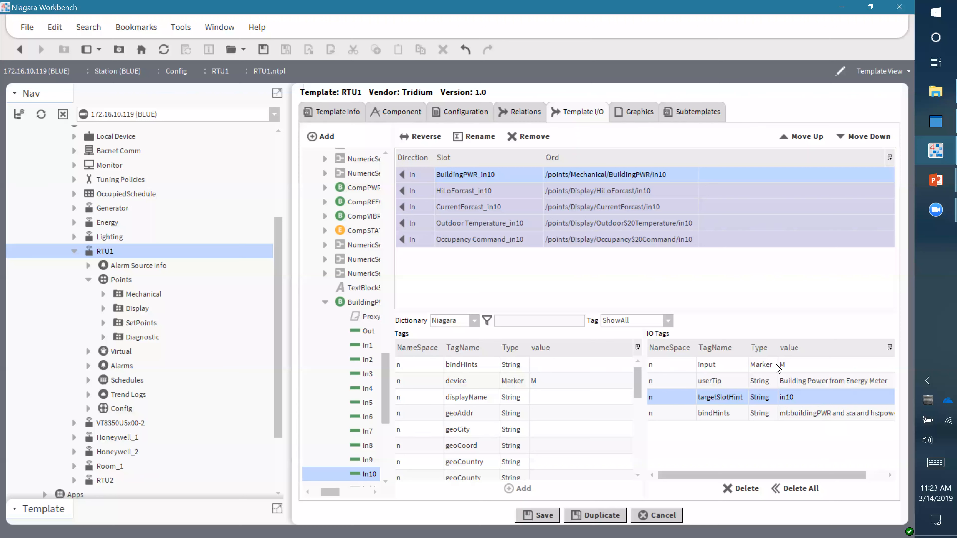
# Step: Set the user tip of the HiLoForcast_in10 input to "HILO"
pyautogui.click(599, 191)
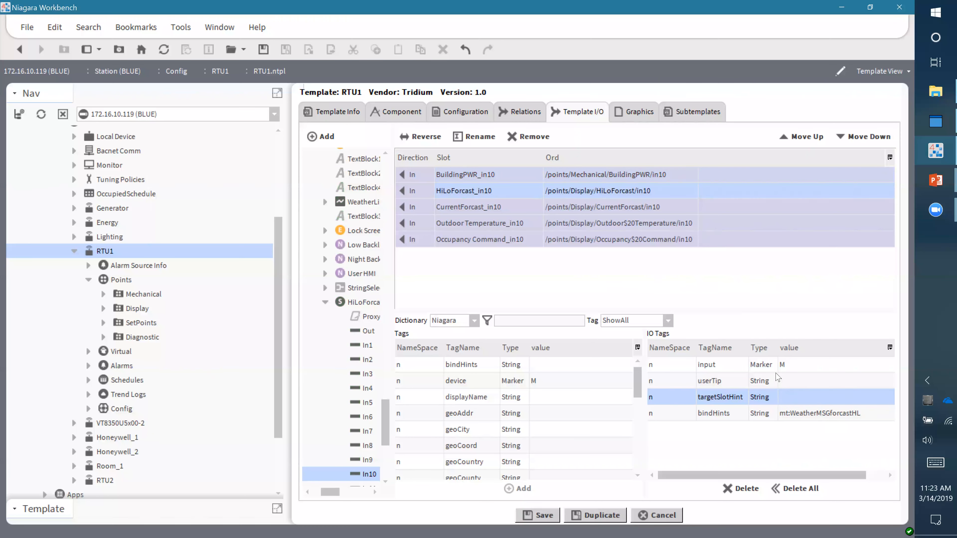
pyautogui.click(794, 384)
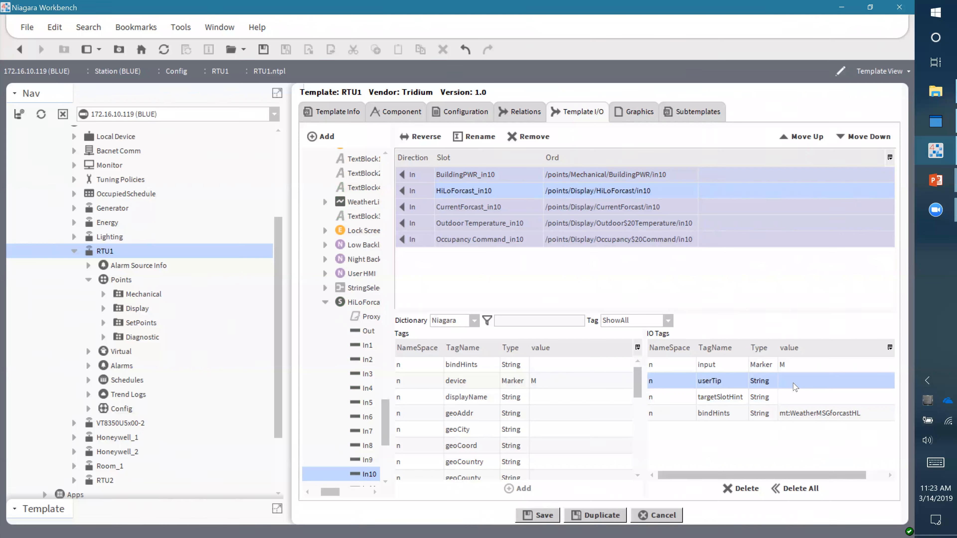
pyautogui.doubleClick(795, 385)
pyautogui.write('HILO')
pyautogui.click(434, 298)
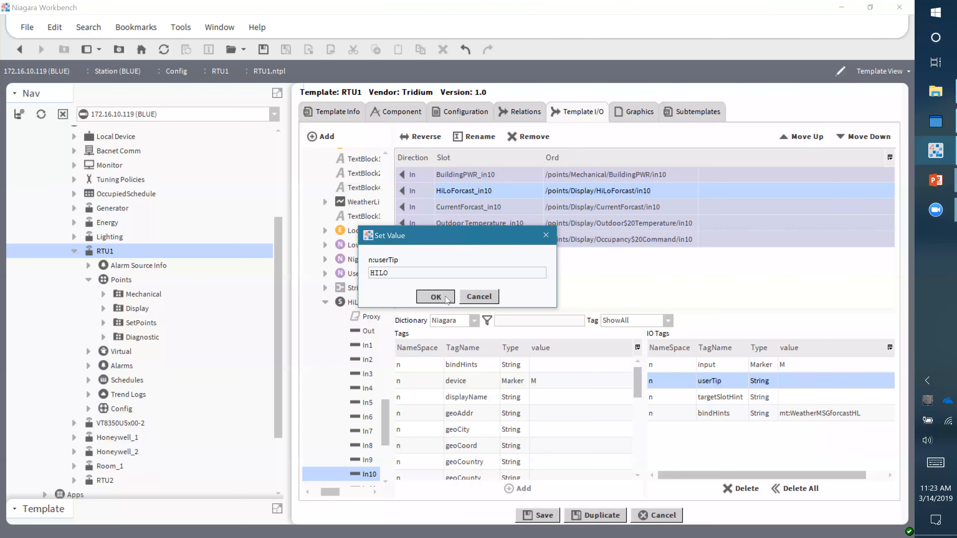
# Step: Set the target slot hint of the HiLoForcast_in10 input to "in10"
pyautogui.click(662, 207)
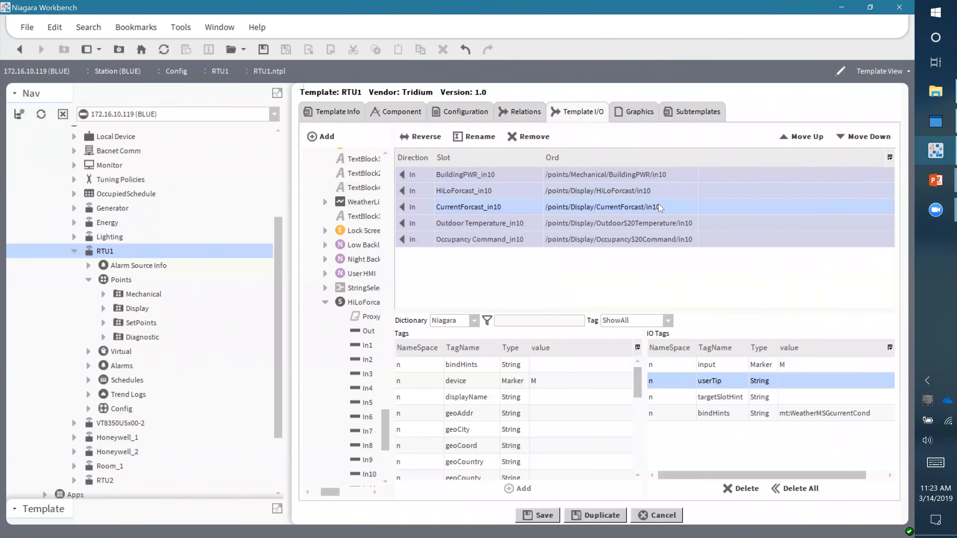
pyautogui.click(690, 191)
pyautogui.click(801, 398)
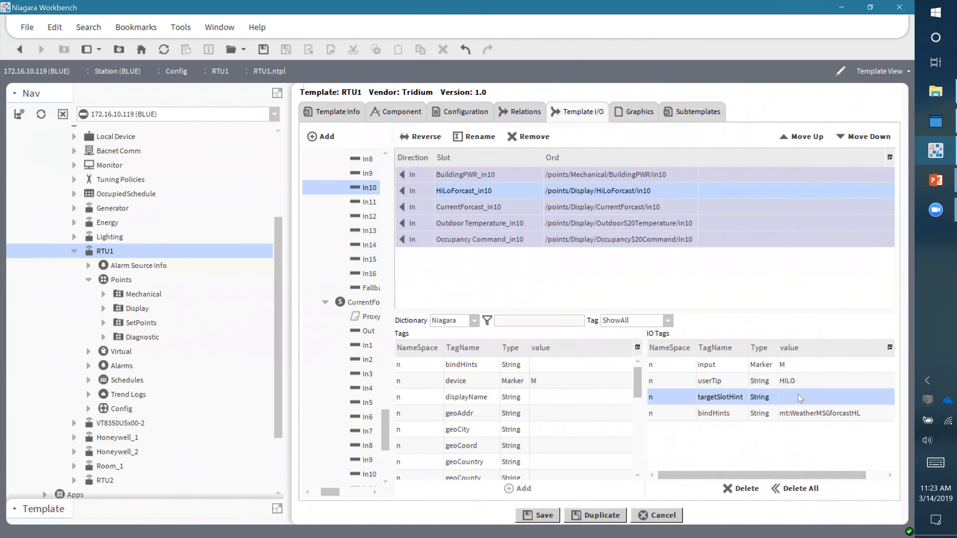
pyautogui.doubleClick(801, 398)
pyautogui.write('in10')
pyautogui.click(423, 300)
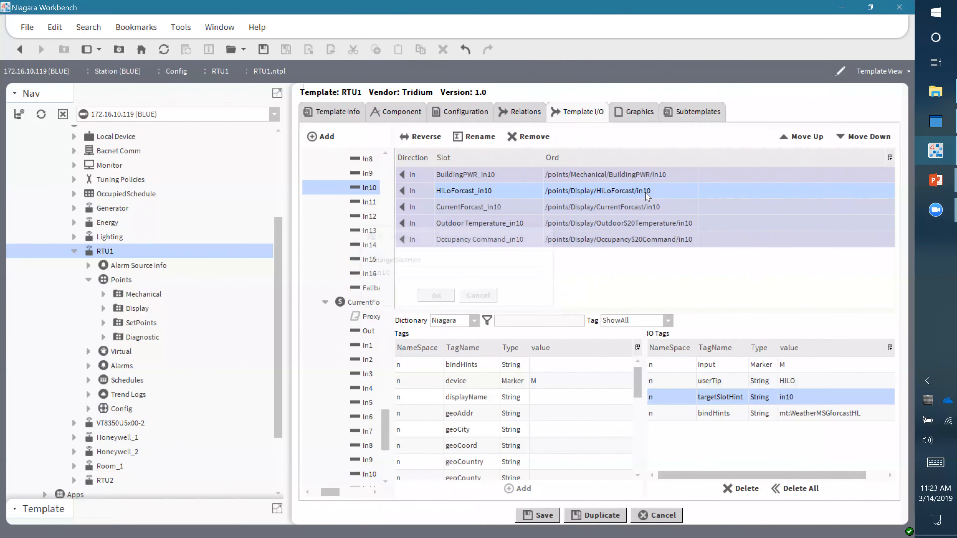
# Step: Set the target slot hints of the CurrentForcast_in10 and Outdoor Temperature_in10 inputs to "in10"
pyautogui.click(629, 207)
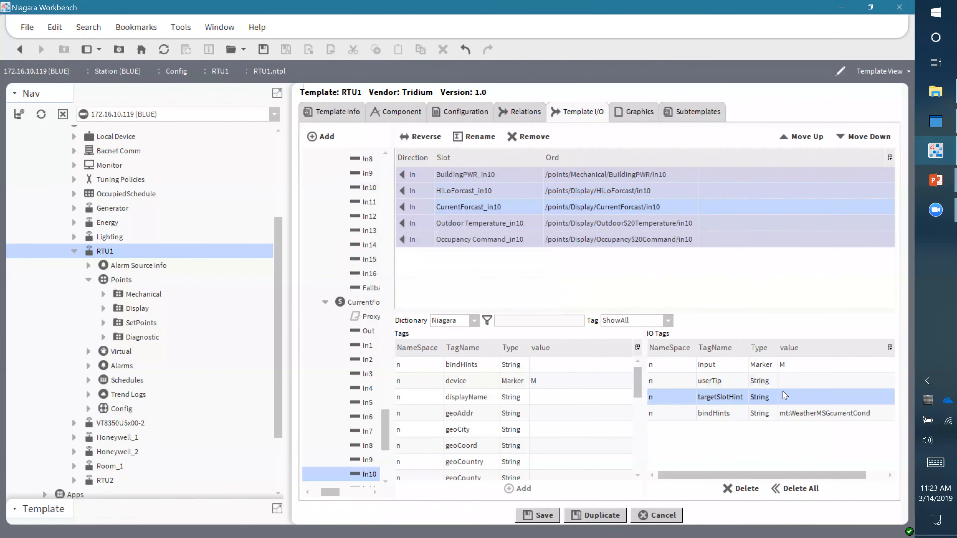
pyautogui.doubleClick(798, 400)
pyautogui.write('in10')
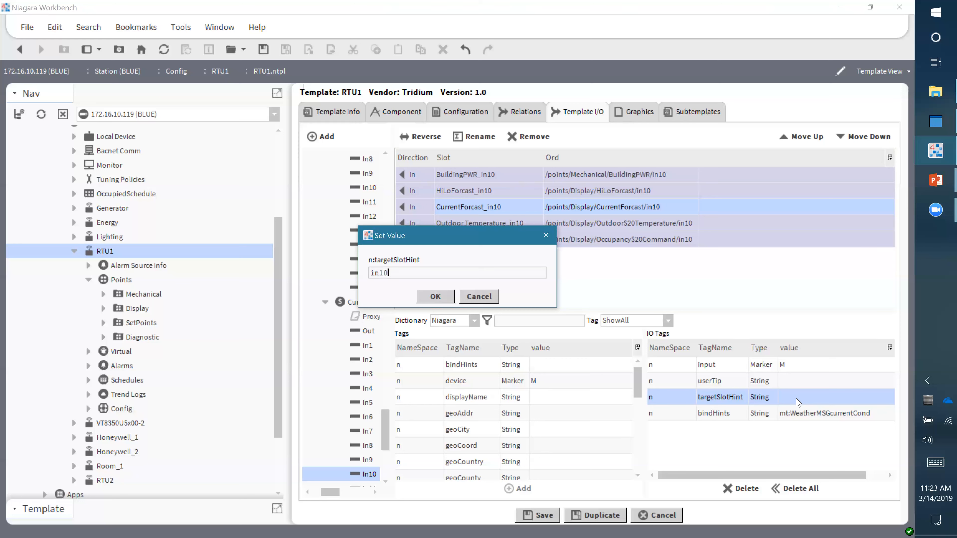
pyautogui.click(433, 296)
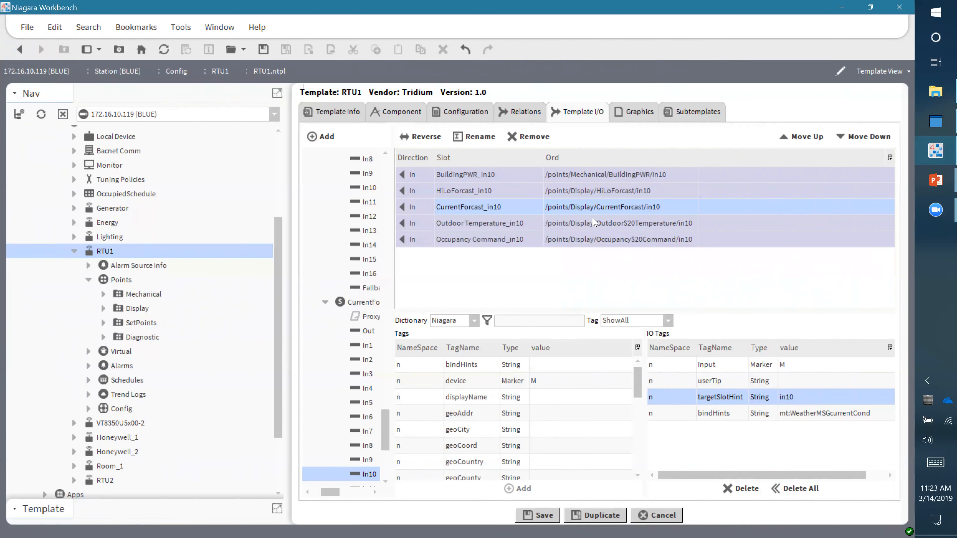
pyautogui.click(597, 224)
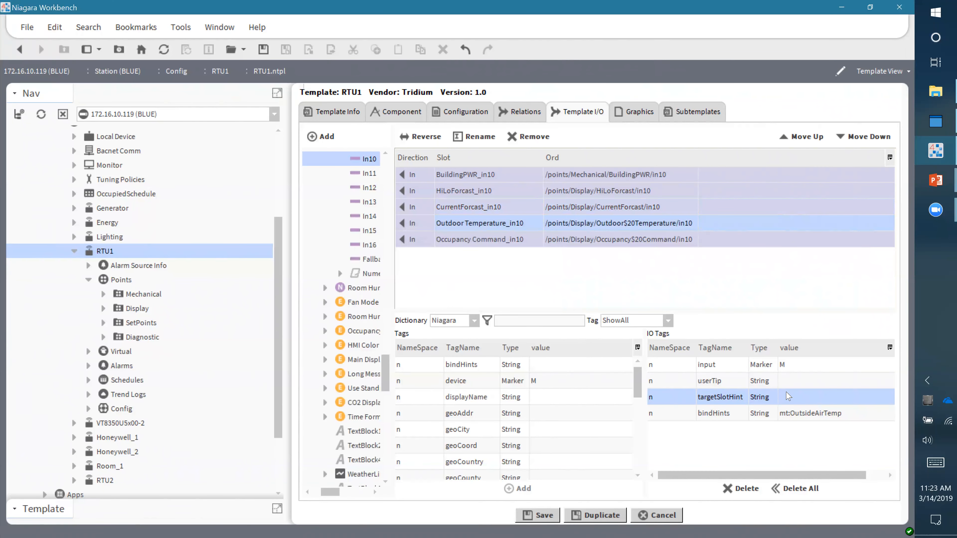
pyautogui.doubleClick(790, 398)
pyautogui.write('in10')
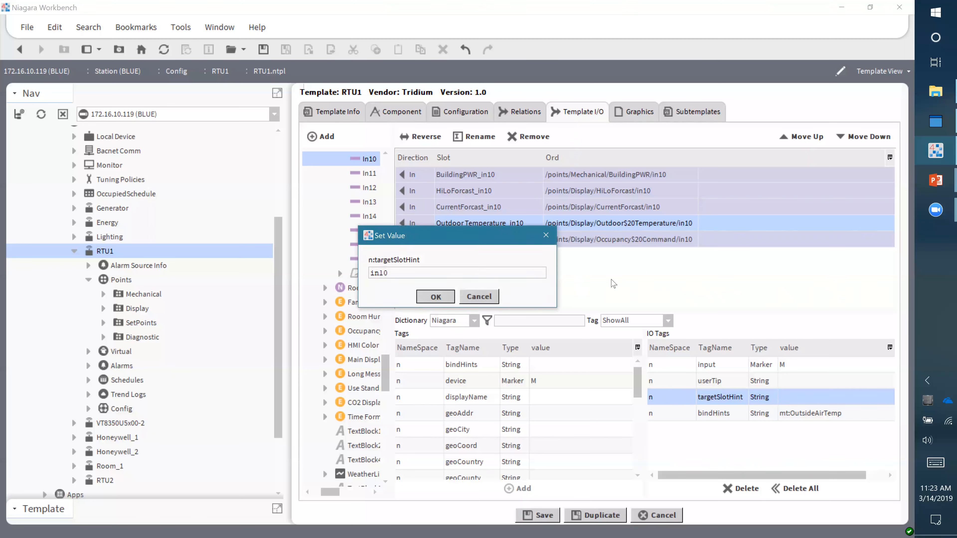
pyautogui.click(435, 297)
# Step: Give the Occupancy Command_in10 input the target slot hint "in10" and the user tip "Occ Schedule"
pyautogui.click(709, 241)
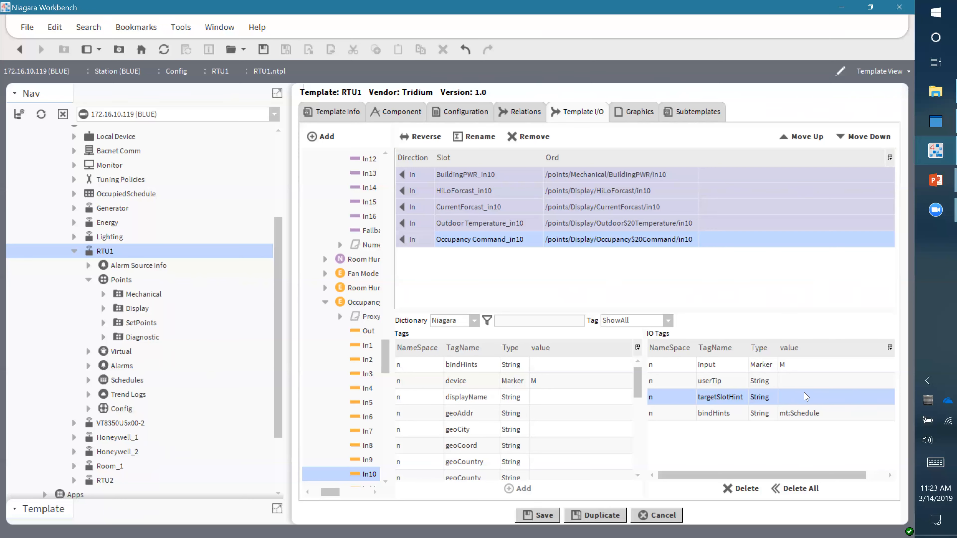
pyautogui.doubleClick(801, 401)
pyautogui.write('in10')
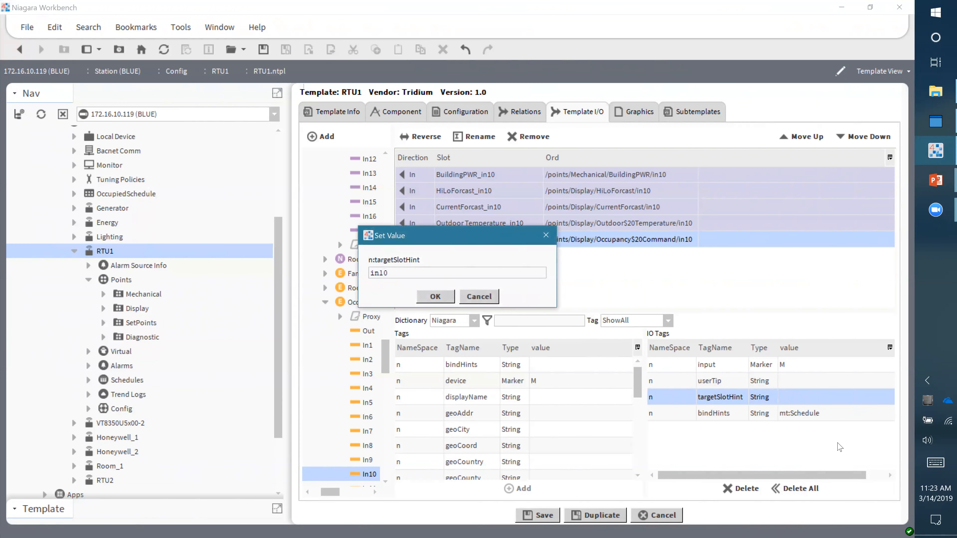
pyautogui.press('Return')
pyautogui.doubleClick(786, 378)
pyautogui.write('Occ  Schedule')
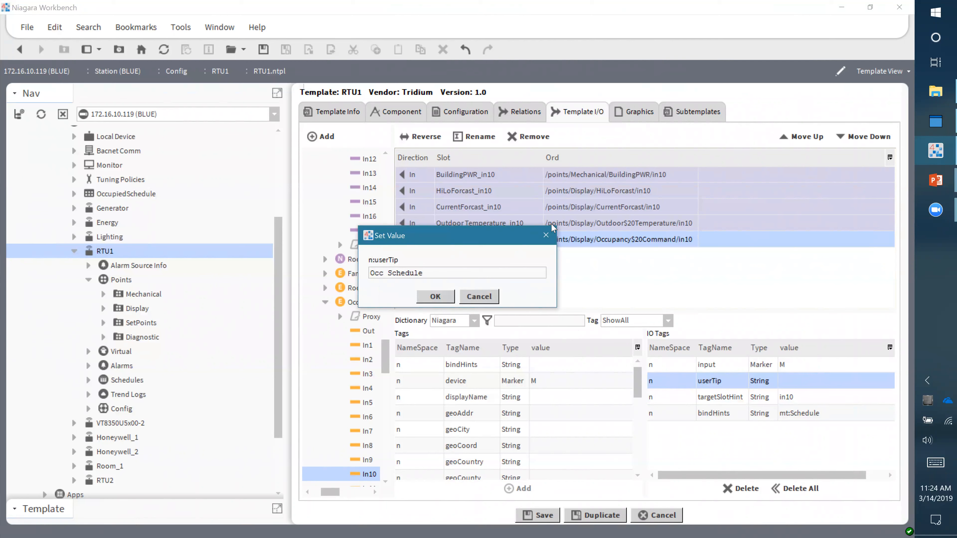
pyautogui.press('Return')
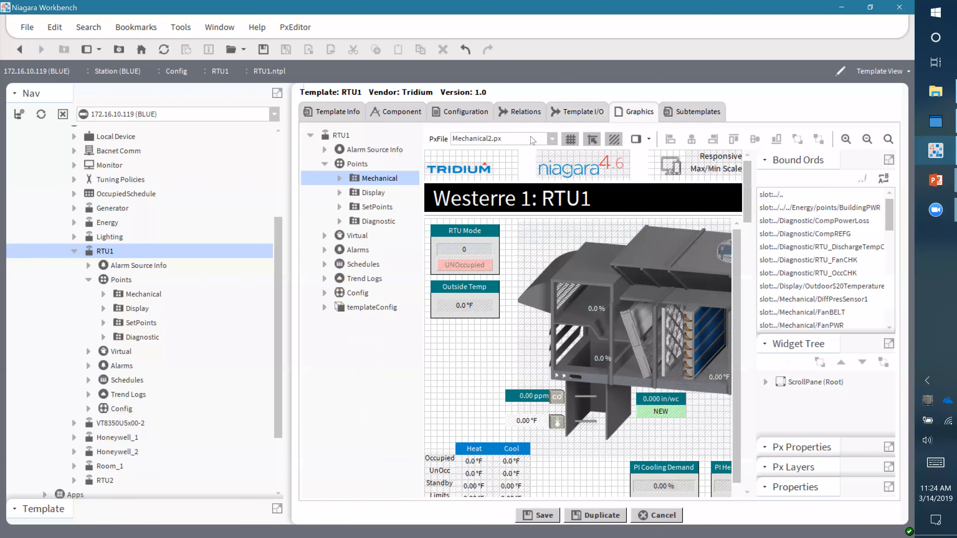
# Step: Review the template's Mechanical.px and Mechanical2.px graphics and its subtemplates
pyautogui.click(535, 141)
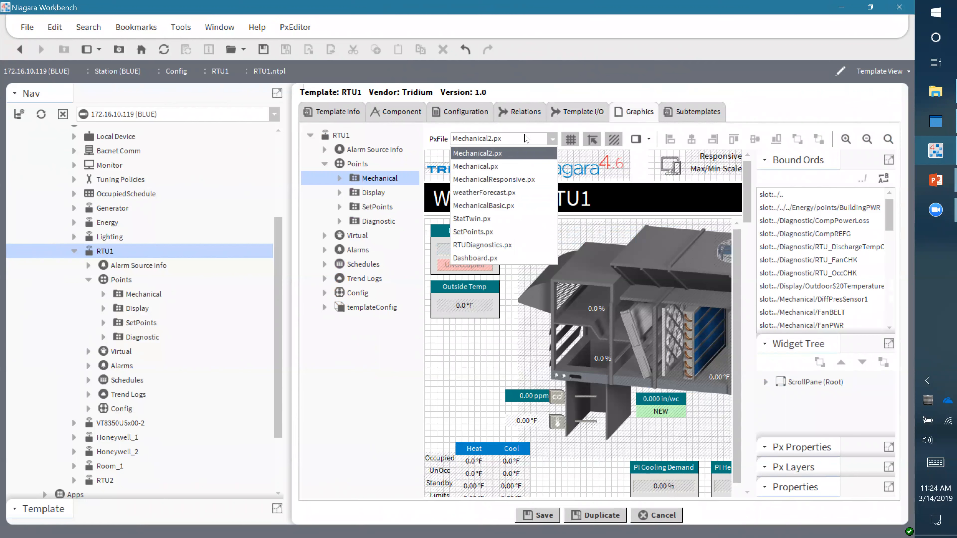
pyautogui.click(517, 143)
pyautogui.scroll(1, 516, 144)
pyautogui.click(517, 143)
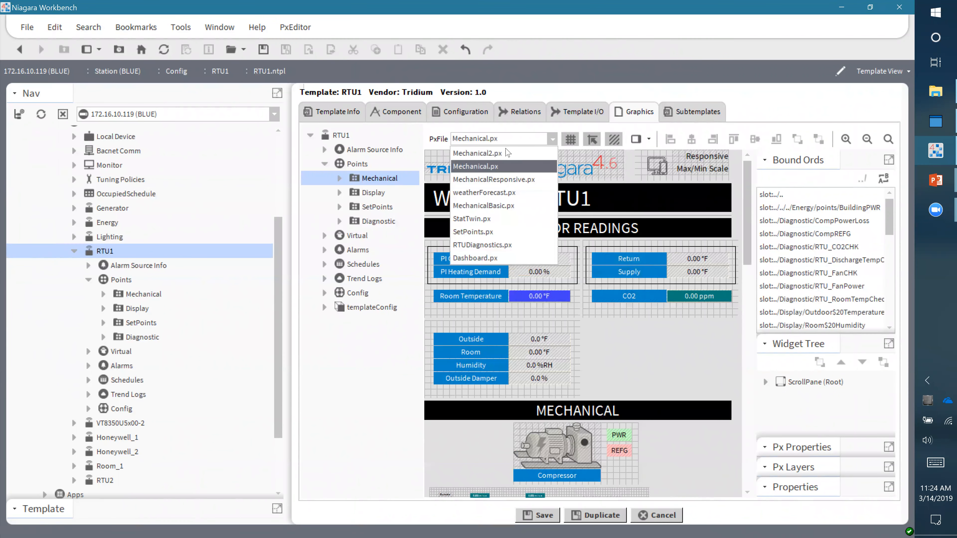
pyautogui.click(508, 153)
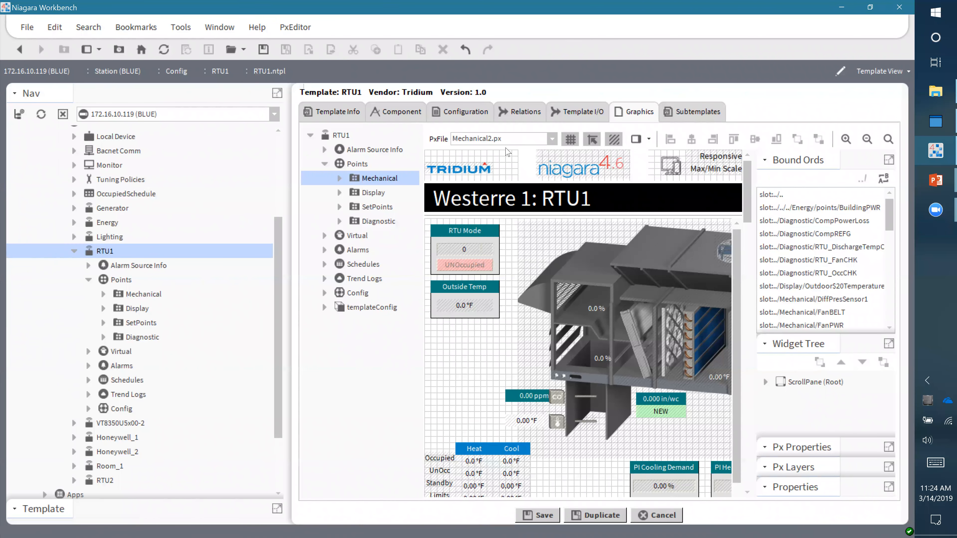
pyautogui.click(695, 115)
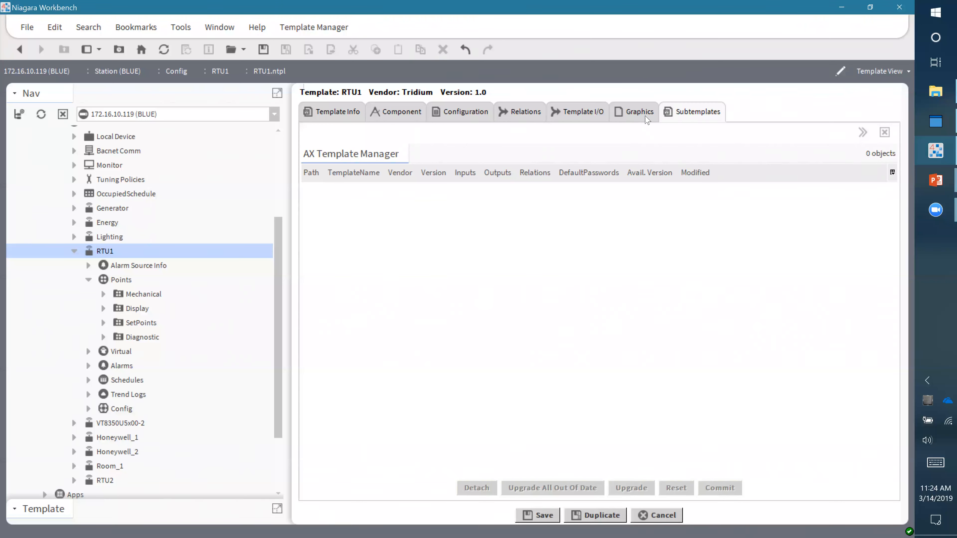
# Step: Enter "THis is it" as the template's info text and save the RTU1 template
pyautogui.click(338, 112)
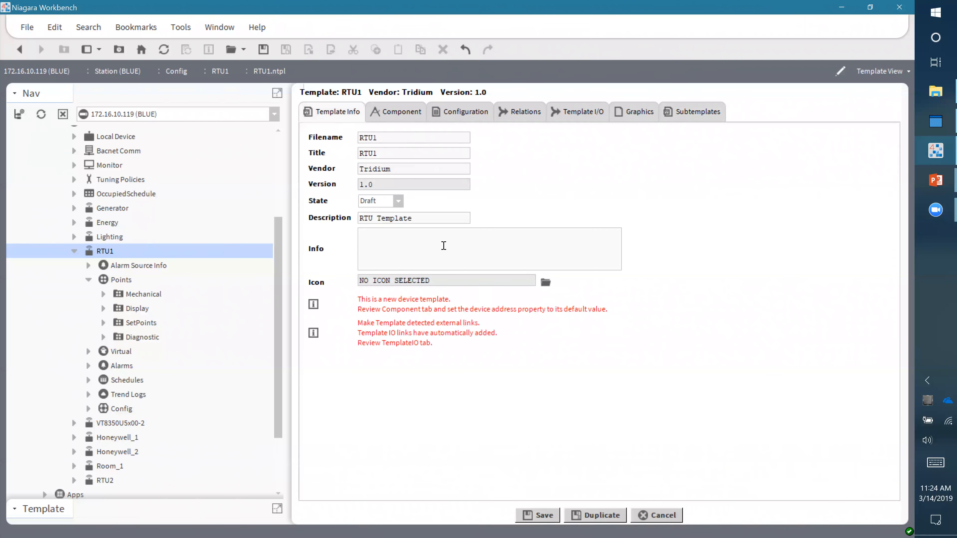
pyautogui.write('THis is it')
pyautogui.click(538, 516)
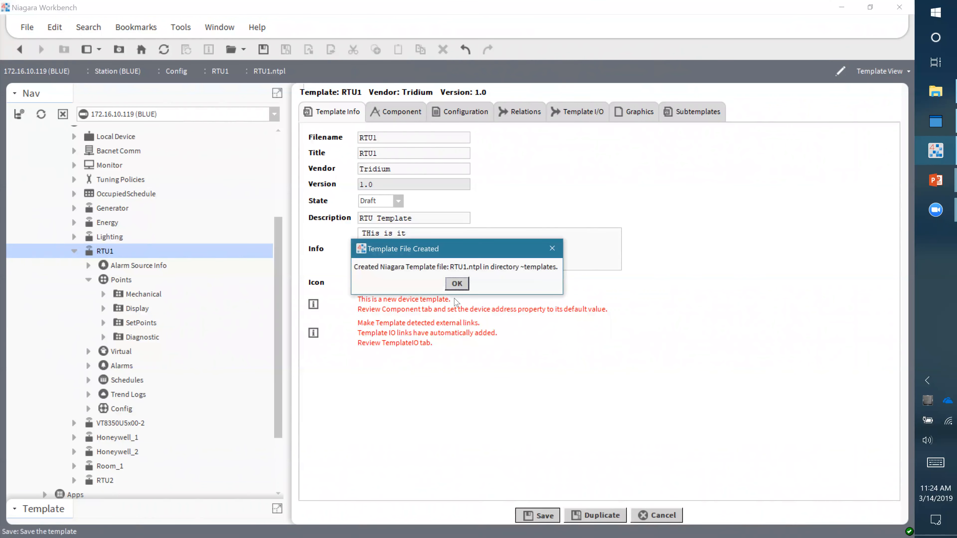
pyautogui.click(457, 283)
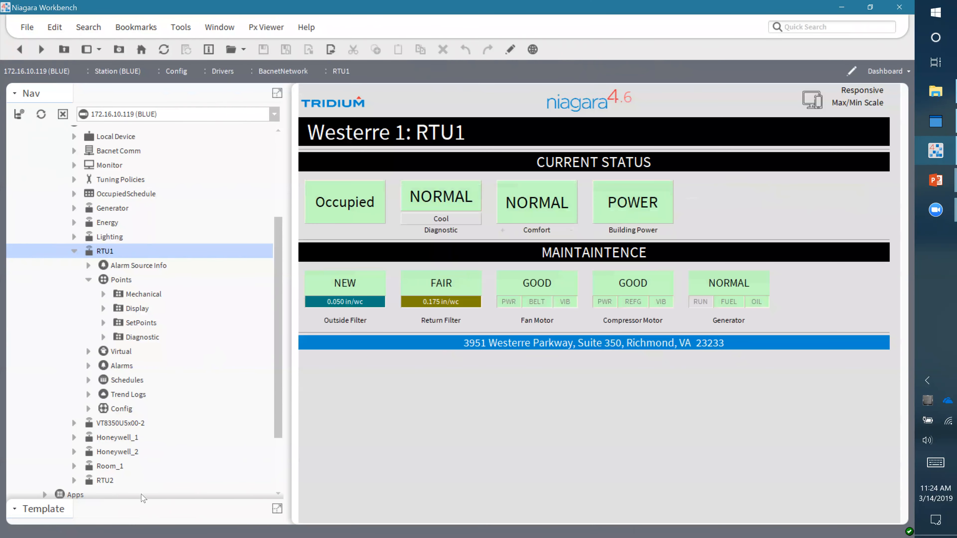
# Step: Reveal the RTU1-1.0 template in the template list and open the device manager of the WHITE station's BacnetNetwork
pyautogui.moveTo(146, 494); pyautogui.dragTo(151, 350)
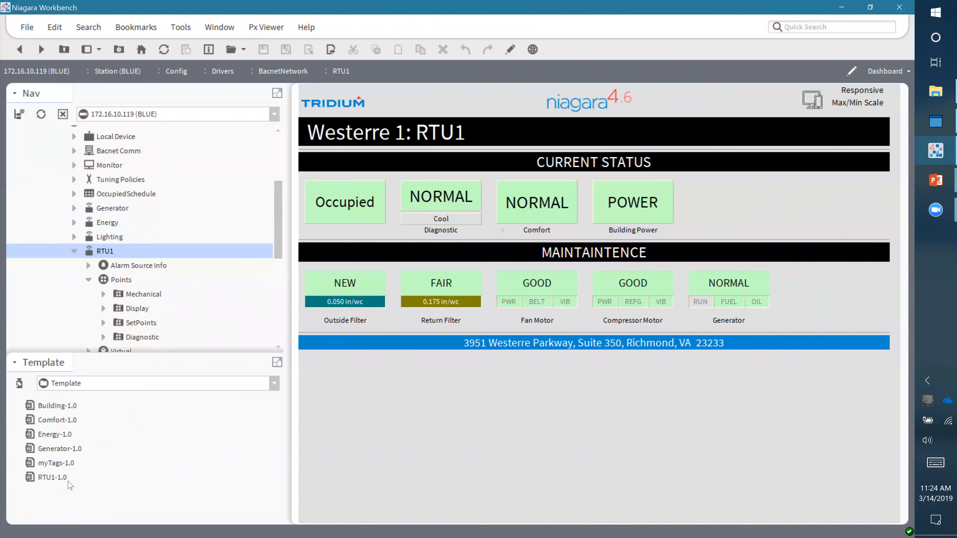
pyautogui.click(58, 477)
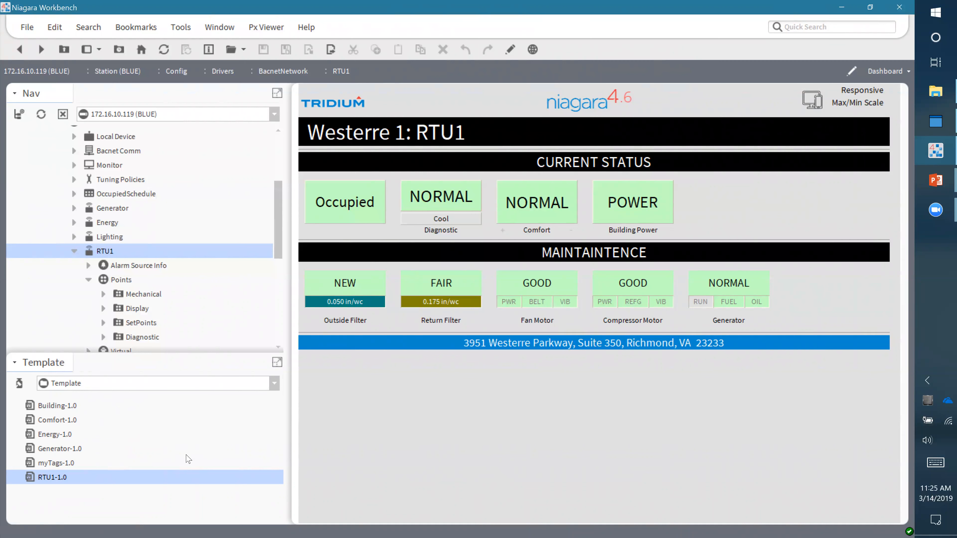
pyautogui.click(133, 117)
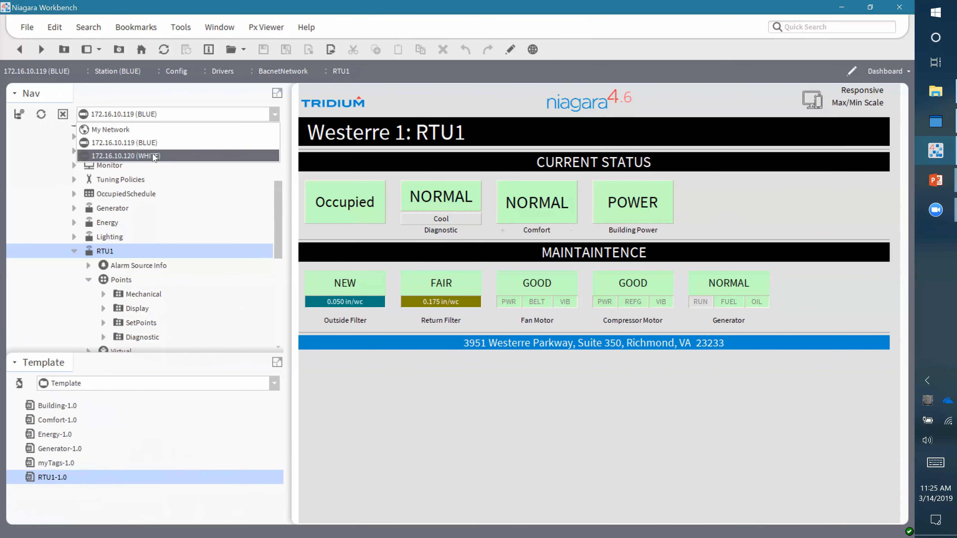
pyautogui.click(151, 156)
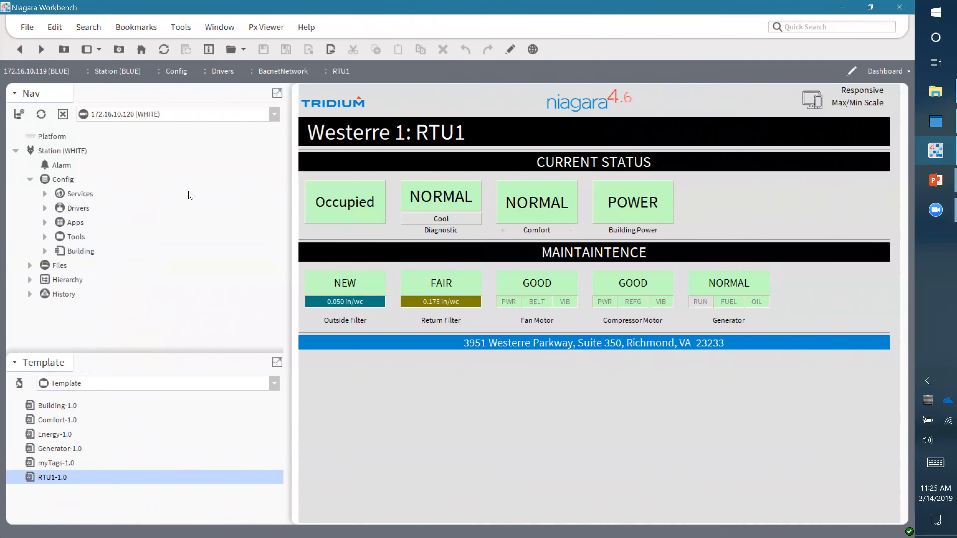
pyautogui.click(45, 208)
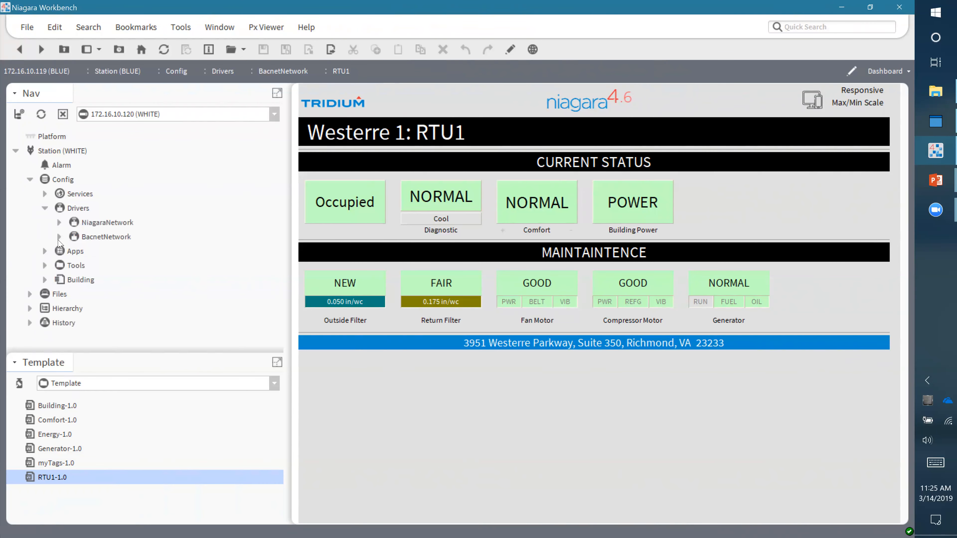
pyautogui.click(59, 236)
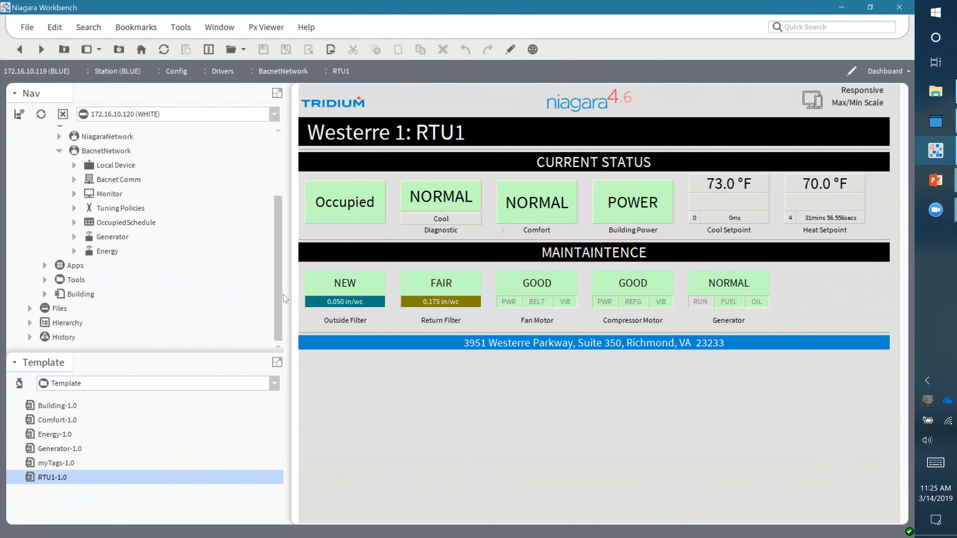
pyautogui.scroll(2, 109, 266)
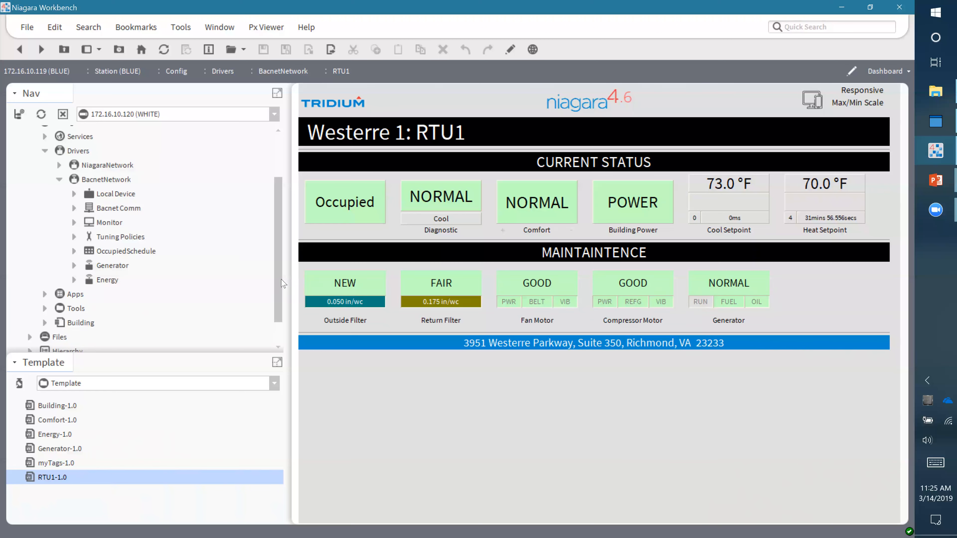
pyautogui.scroll(1, 281, 272)
pyautogui.click(109, 194)
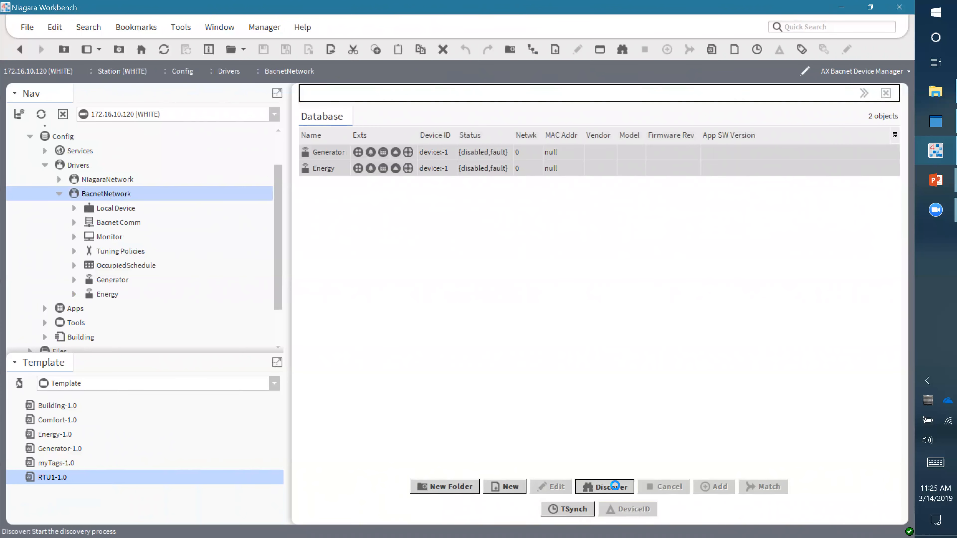
# Step: Discover the BACnet devices with the default limits and add VT8650U5x-3 to the database using the RTU1 template
pyautogui.click(615, 485)
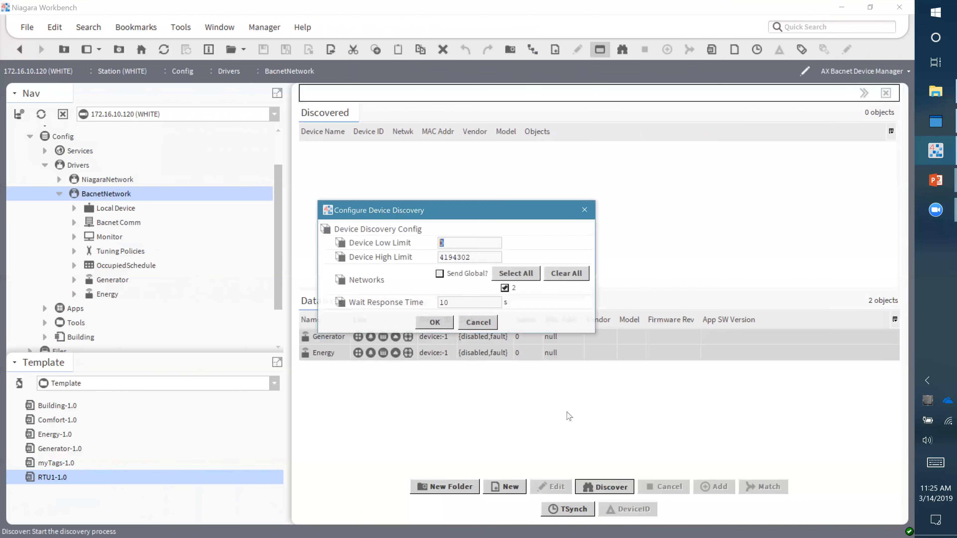
pyautogui.click(435, 323)
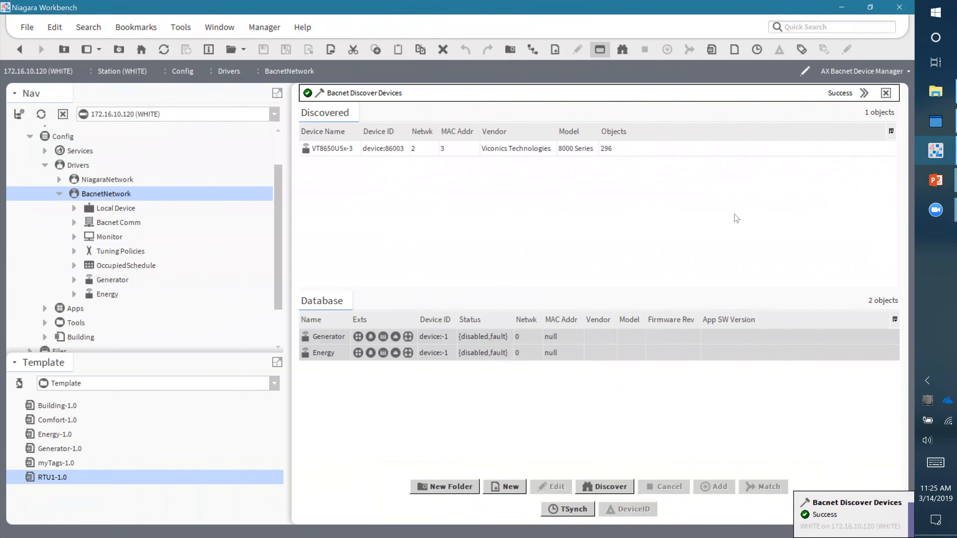
pyautogui.click(706, 149)
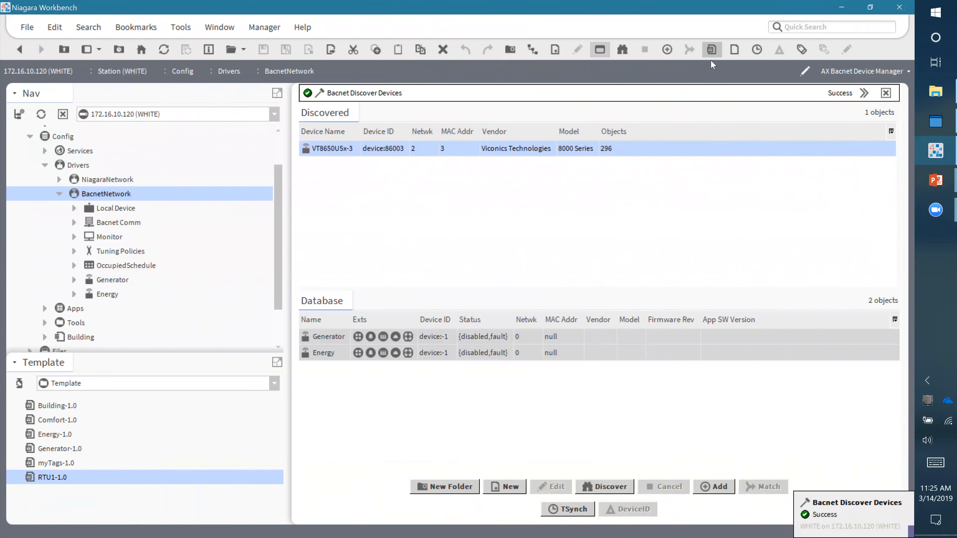
pyautogui.click(711, 50)
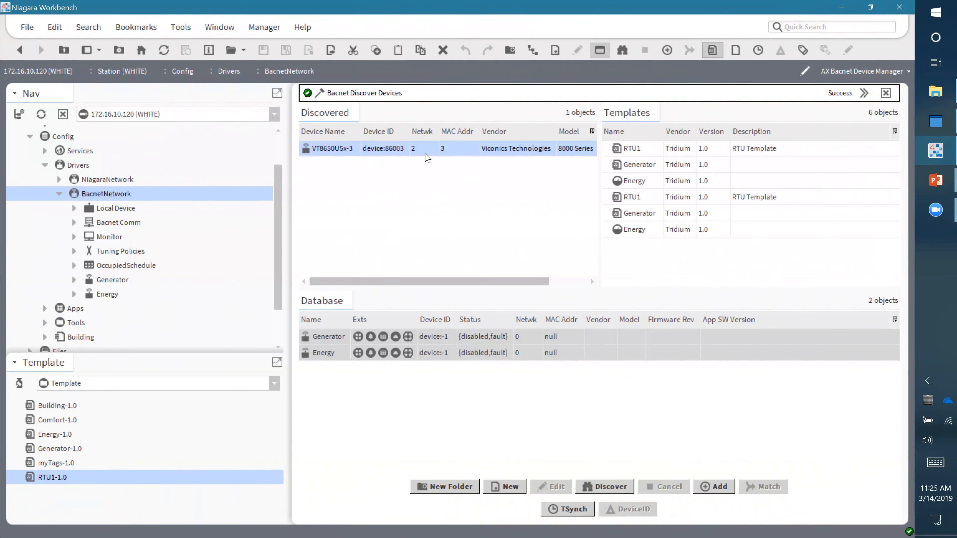
pyautogui.click(639, 148)
pyautogui.click(723, 487)
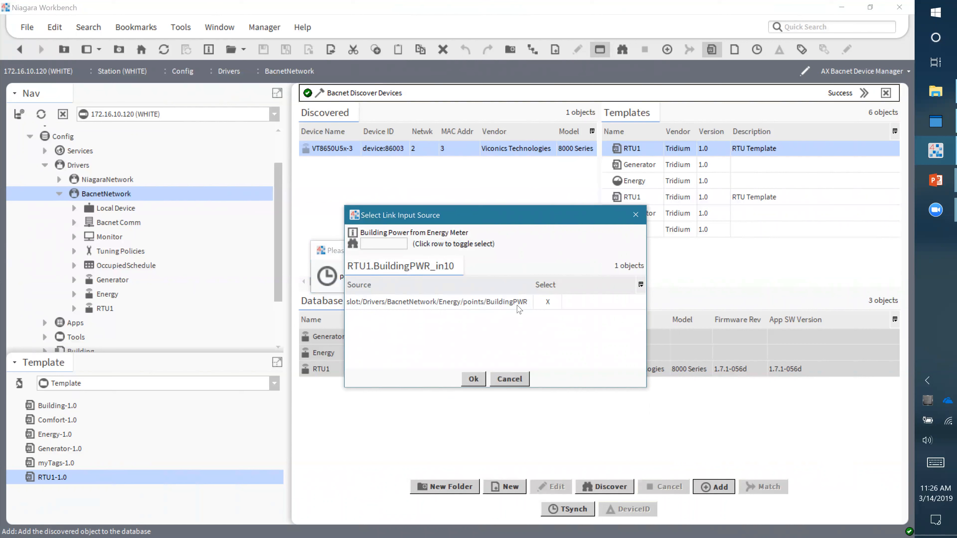
# Step: Link RTU1's template inputs to the proposed BuildingPWR, ForcastTMPHiLo, ForcastTMPCurrent, OutSideTMP and OccupiedSchedule sources
pyautogui.click(548, 300)
pyautogui.click(473, 379)
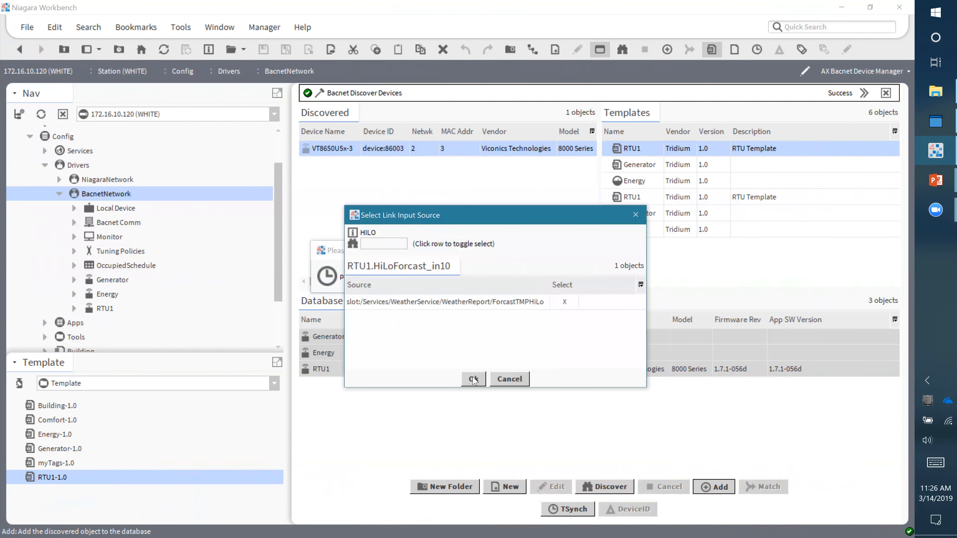
pyautogui.click(474, 379)
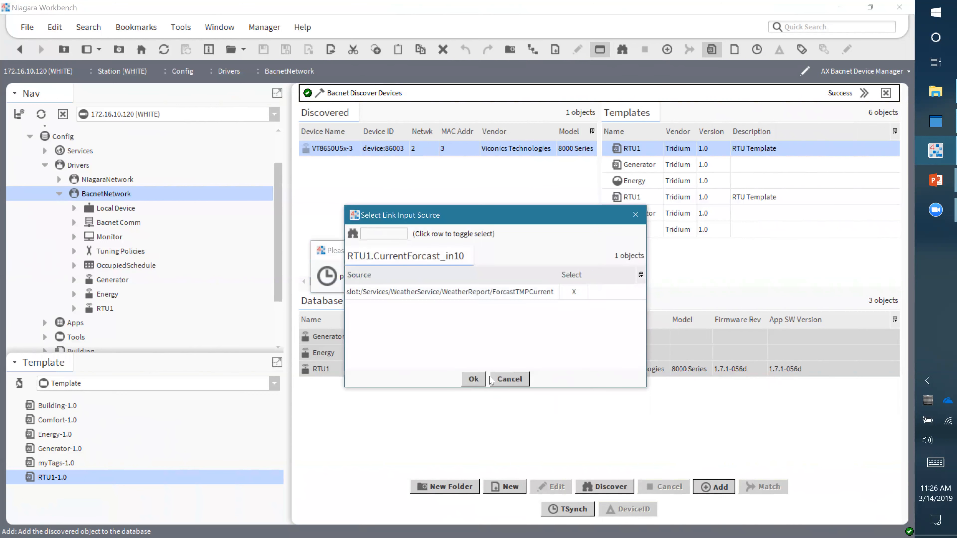
pyautogui.click(476, 379)
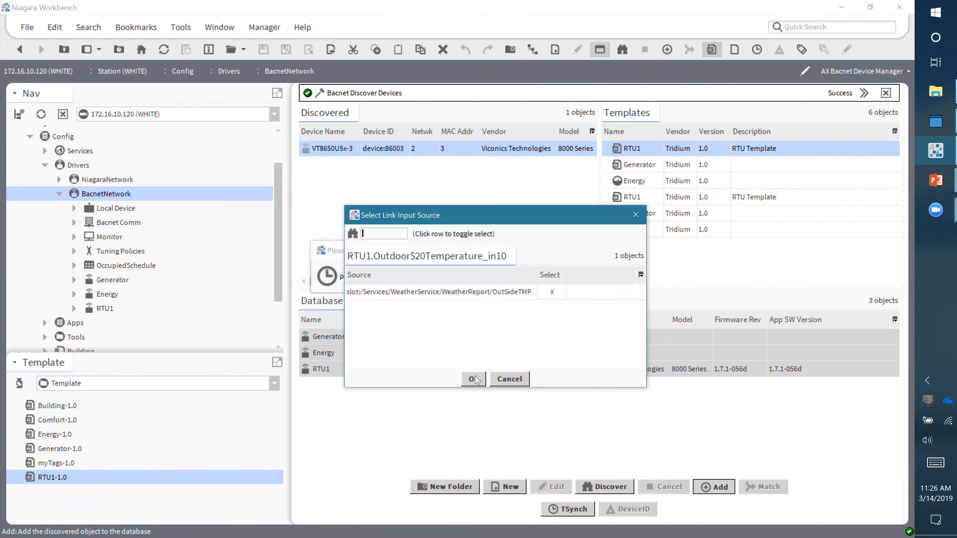
pyautogui.click(473, 379)
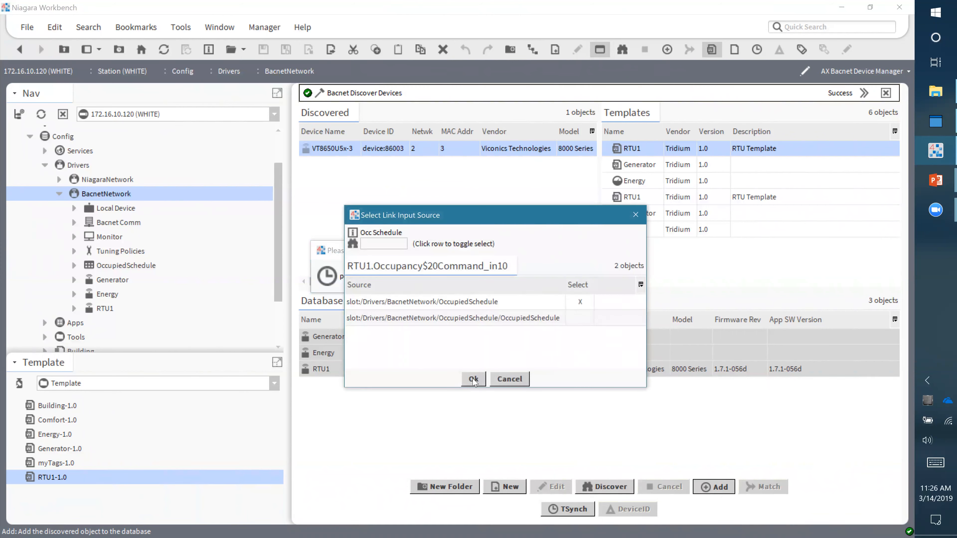
pyautogui.click(473, 379)
pyautogui.click(455, 368)
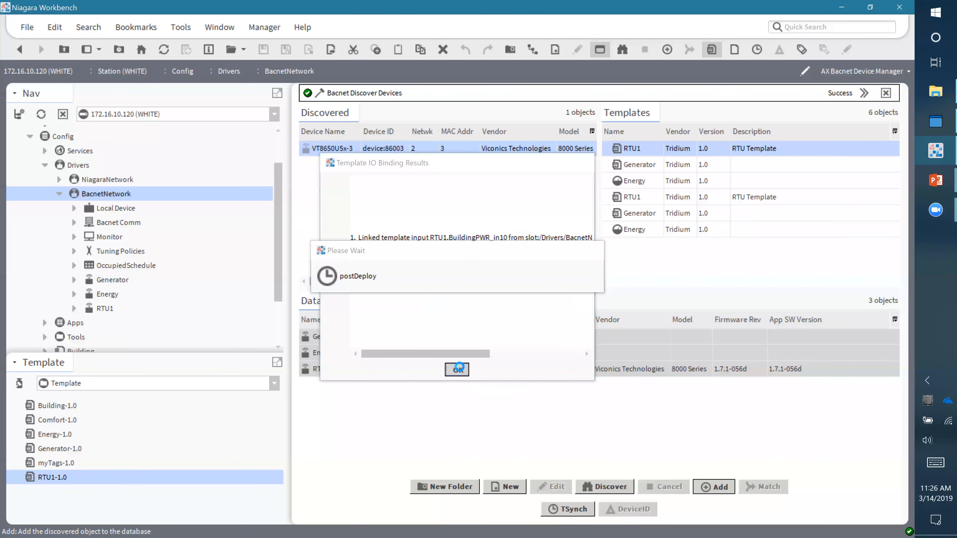
# Step: Set RTU1's SETME_fallback property to "I MADE THIS" and accept the device's default settings
pyautogui.click(579, 285)
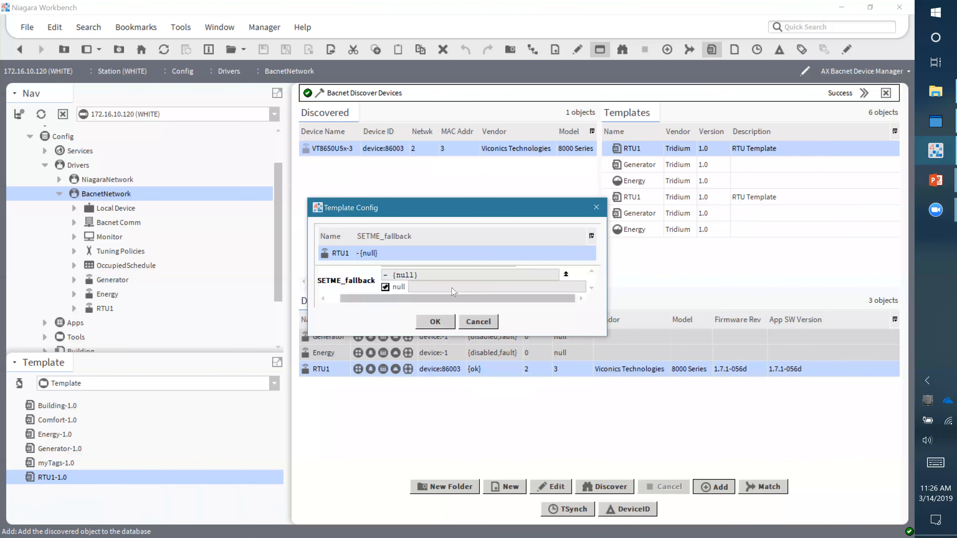
pyautogui.click(447, 286)
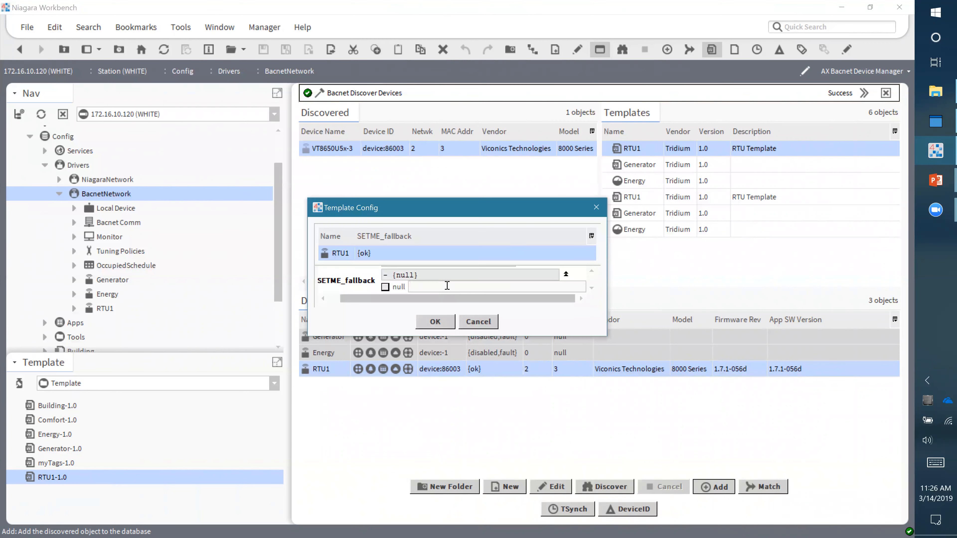
pyautogui.write('I MADE THIS')
pyautogui.click(435, 322)
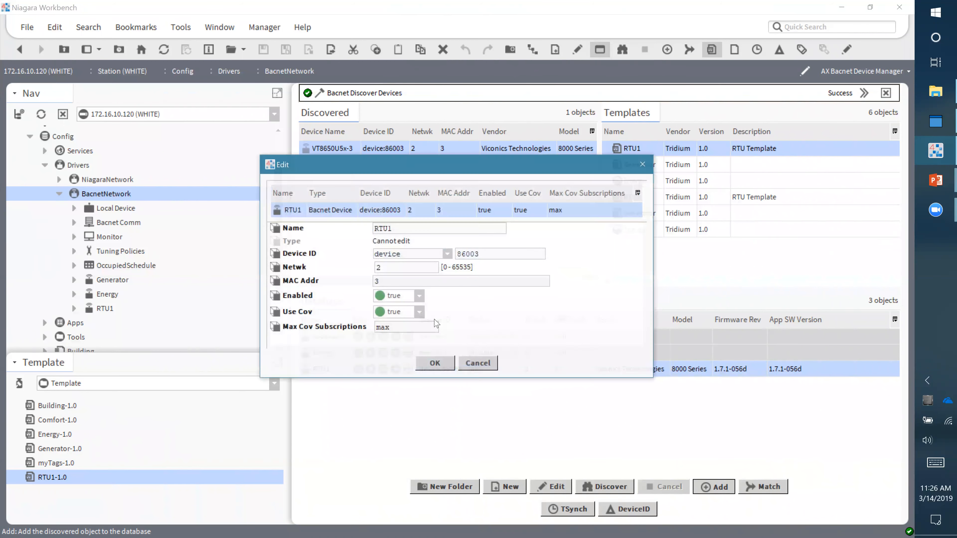
pyautogui.click(437, 364)
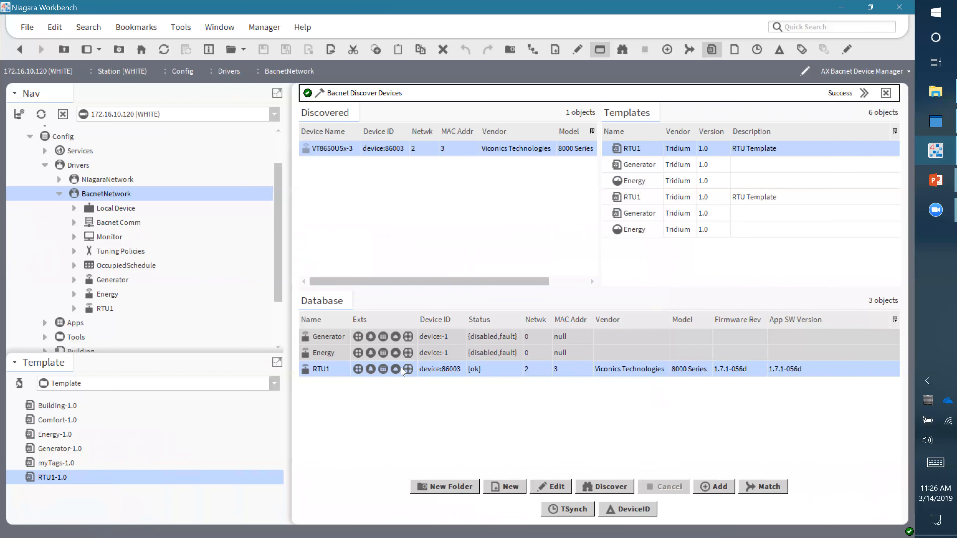
# Step: Open the dashboard of the newly added RTU1 device and refresh the AnalyticService cache
pyautogui.click(105, 309)
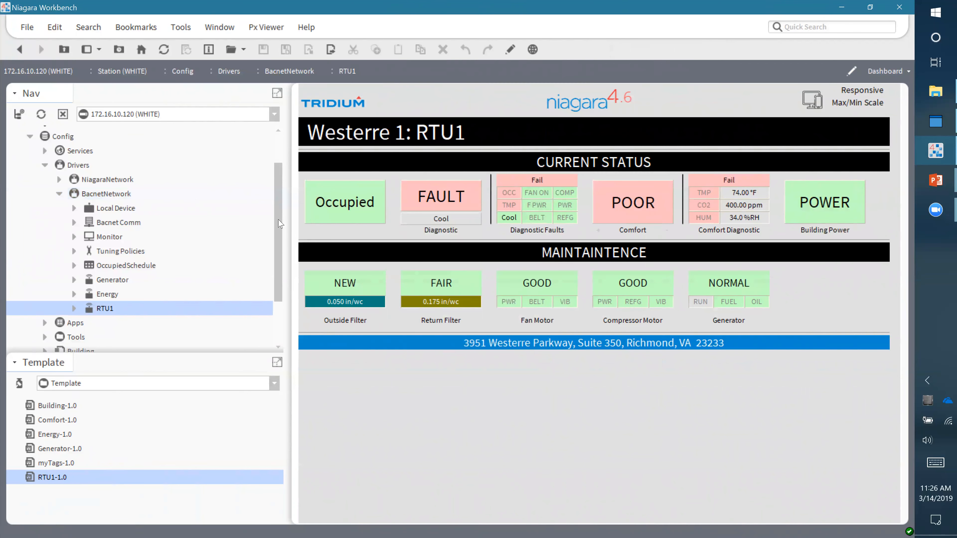
pyautogui.scroll(1, 281, 200)
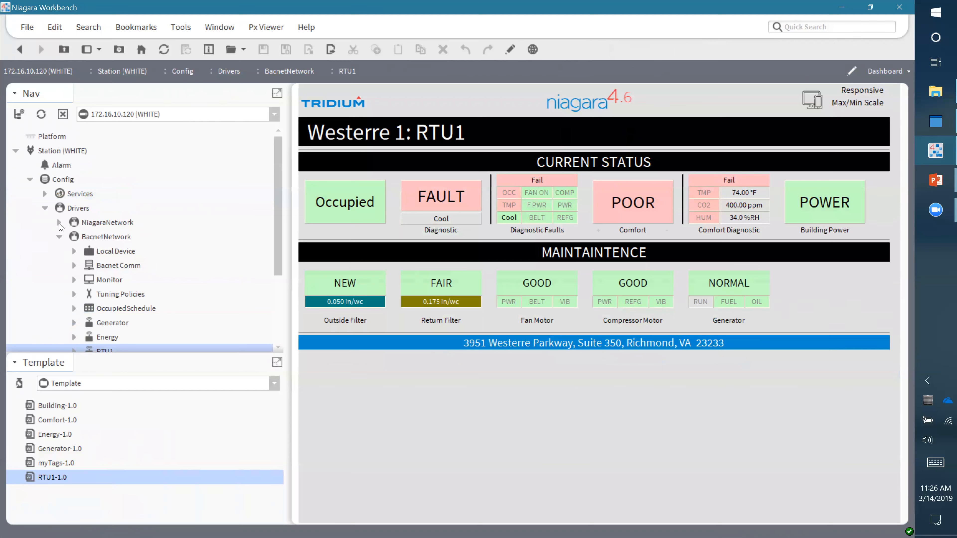
pyautogui.click(45, 194)
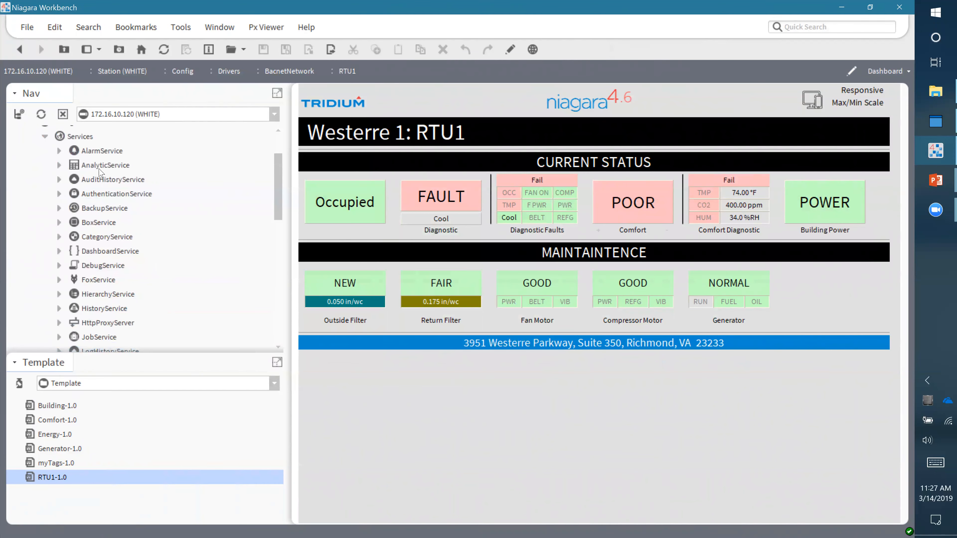
pyautogui.click(100, 166)
pyautogui.rightClick(100, 166)
pyautogui.moveTo(136, 111)
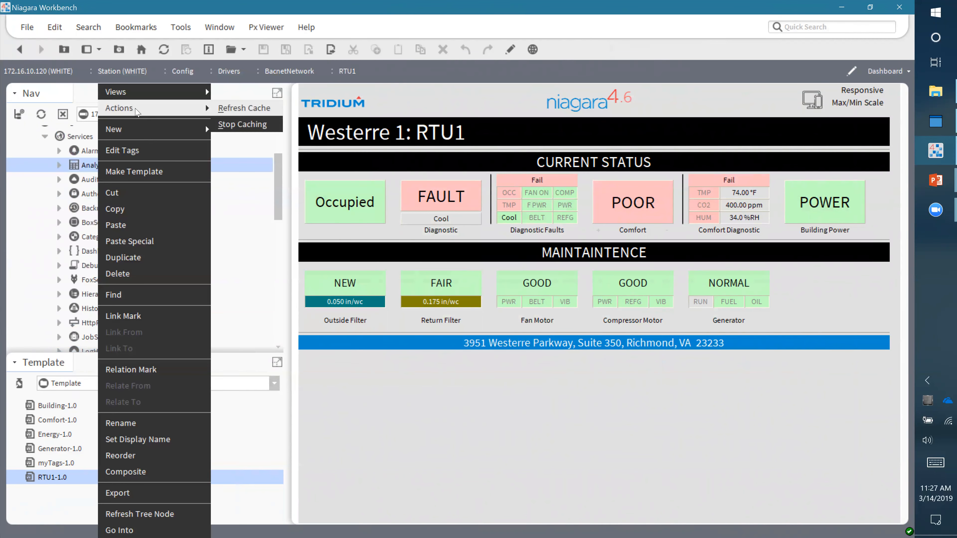
pyautogui.click(226, 113)
# Step: View the RTU1 dashboard from the Building branch of the WHITE station's hierarchy
pyautogui.moveTo(279, 191); pyautogui.dragTo(270, 285)
pyautogui.scroll(-5, 270, 312)
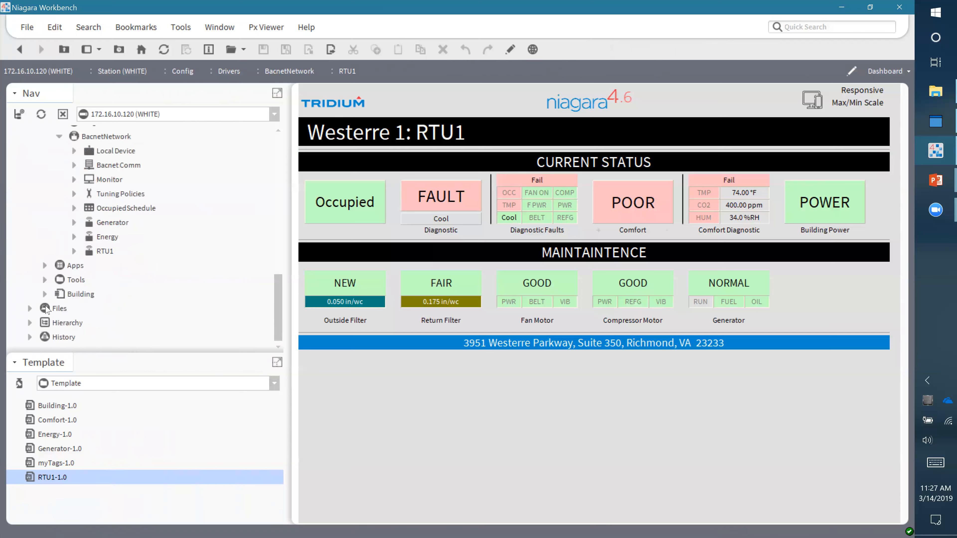
pyautogui.click(30, 322)
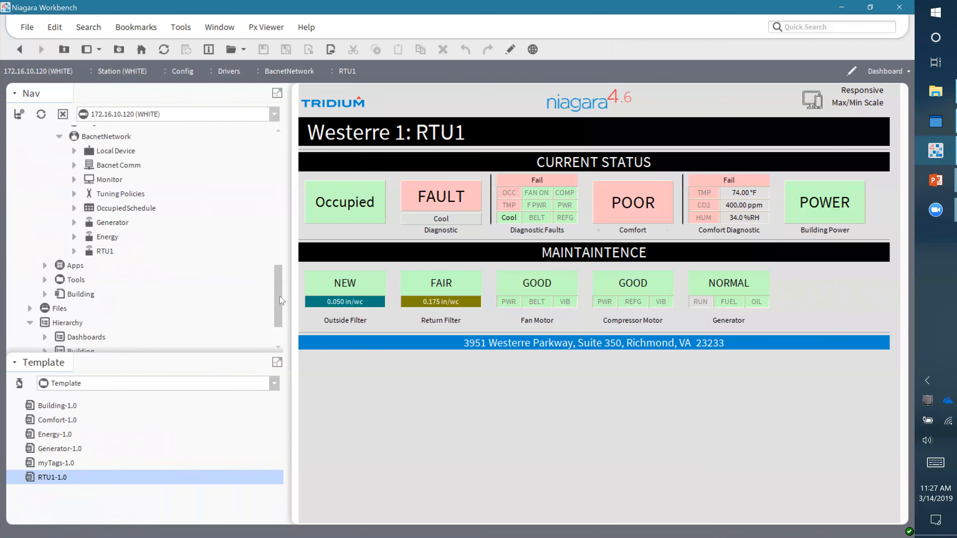
pyautogui.scroll(-1, 59, 306)
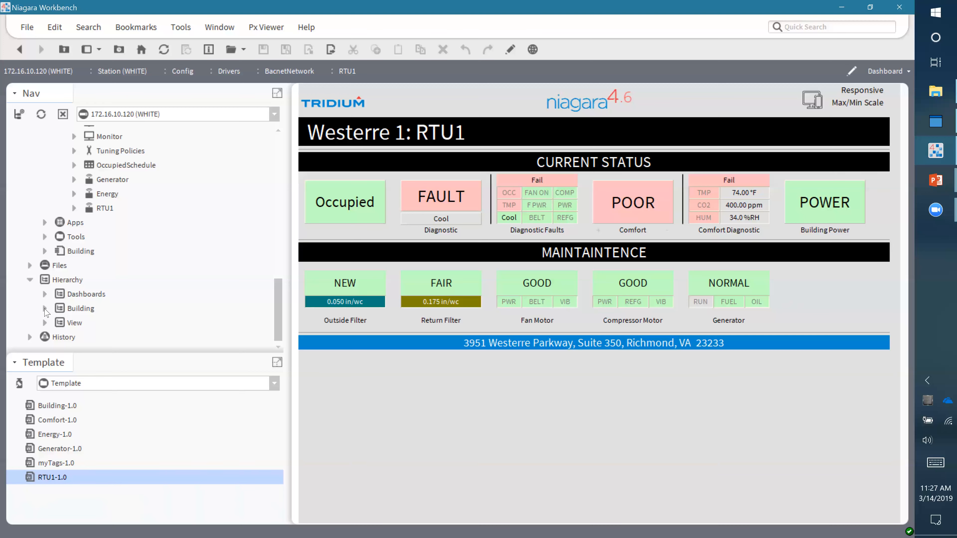
pyautogui.click(45, 309)
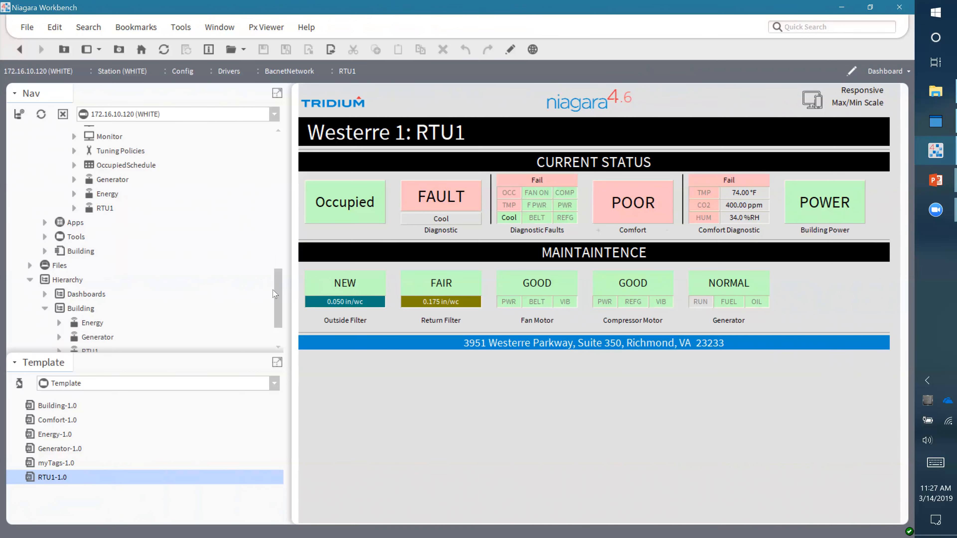
pyautogui.scroll(-1, 271, 326)
pyautogui.doubleClick(98, 309)
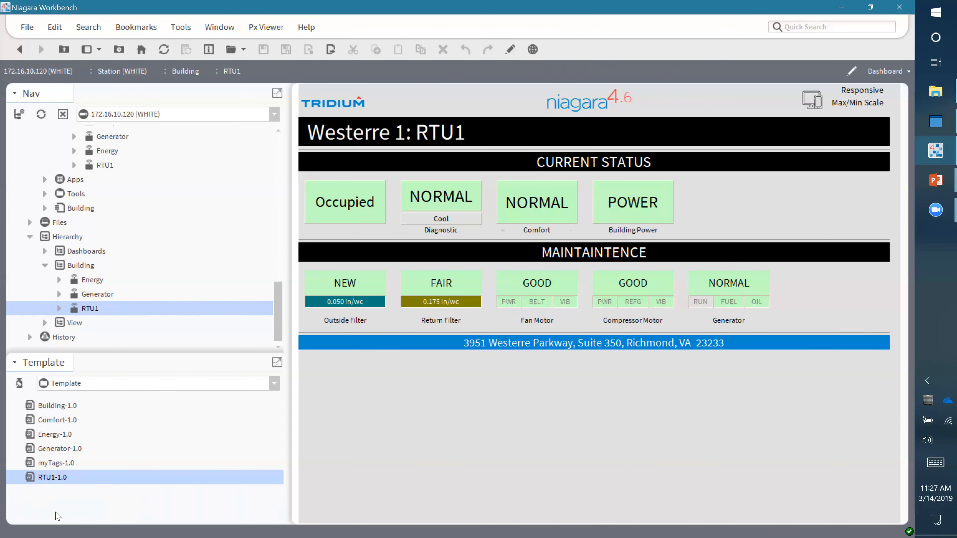
# Step: Deploy the RTU1-1.0 template directly onto the WHITE station's BacnetNetwork under the name RTU2
pyautogui.moveTo(52, 484)
pyautogui.mouseDown()
pyautogui.moveTo(87, 436)
pyautogui.moveTo(102, 374)
pyautogui.moveTo(66, 478)
pyautogui.mouseUp()
pyautogui.moveTo(279, 307); pyautogui.dragTo(279, 257)
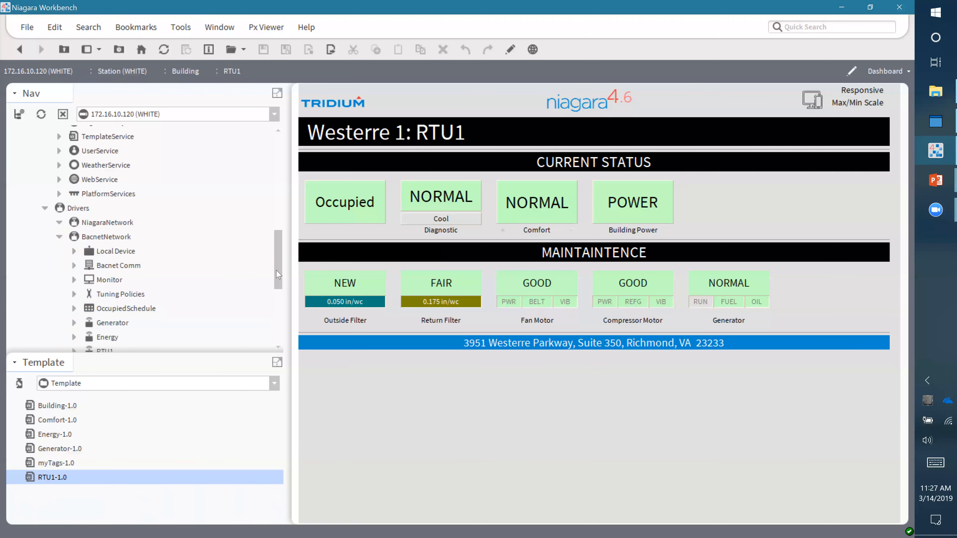
pyautogui.scroll(-1, 278, 274)
pyautogui.moveTo(53, 479); pyautogui.dragTo(126, 201)
pyautogui.click(423, 263)
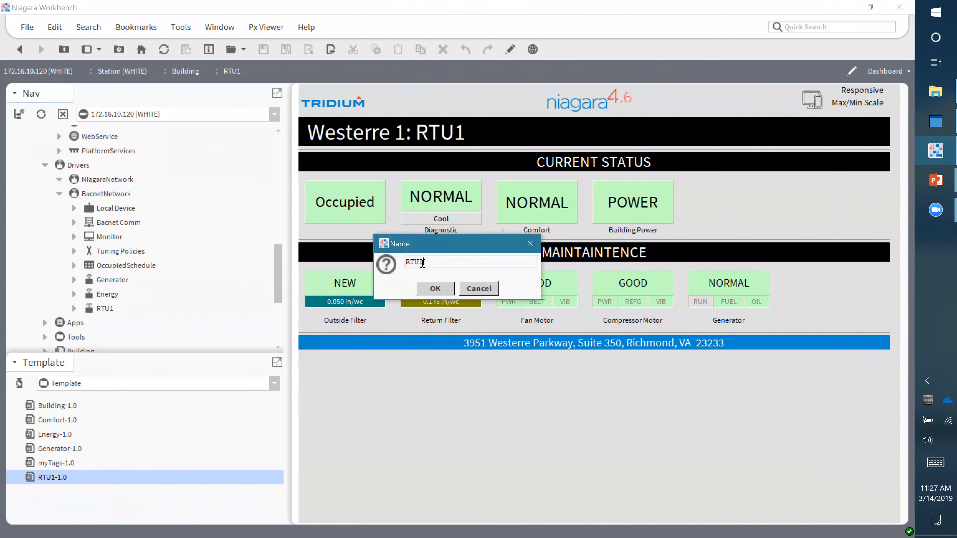
pyautogui.click(435, 289)
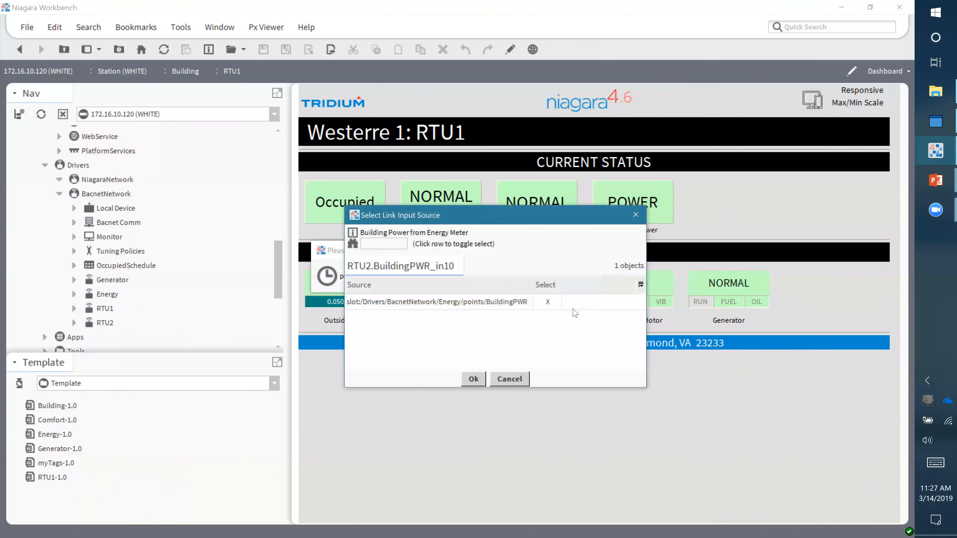
# Step: Link RTU2's template inputs to their suggested sources, using slot:/Drivers/BacnetNetwork/OccupiedSchedule for the occupancy command, and keep SETME_fallback null
pyautogui.click(474, 380)
pyautogui.click(474, 381)
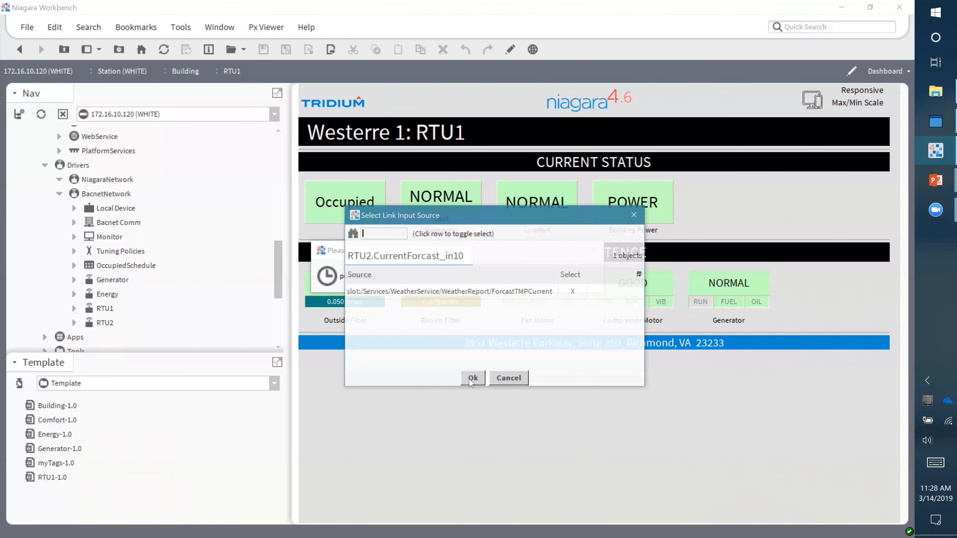
pyautogui.click(474, 380)
pyautogui.click(474, 381)
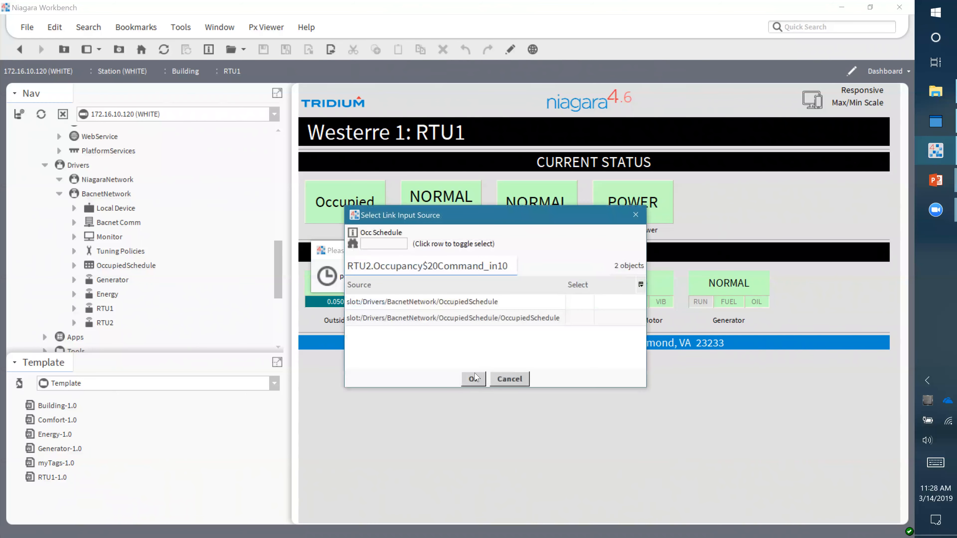
pyautogui.click(587, 306)
pyautogui.click(474, 380)
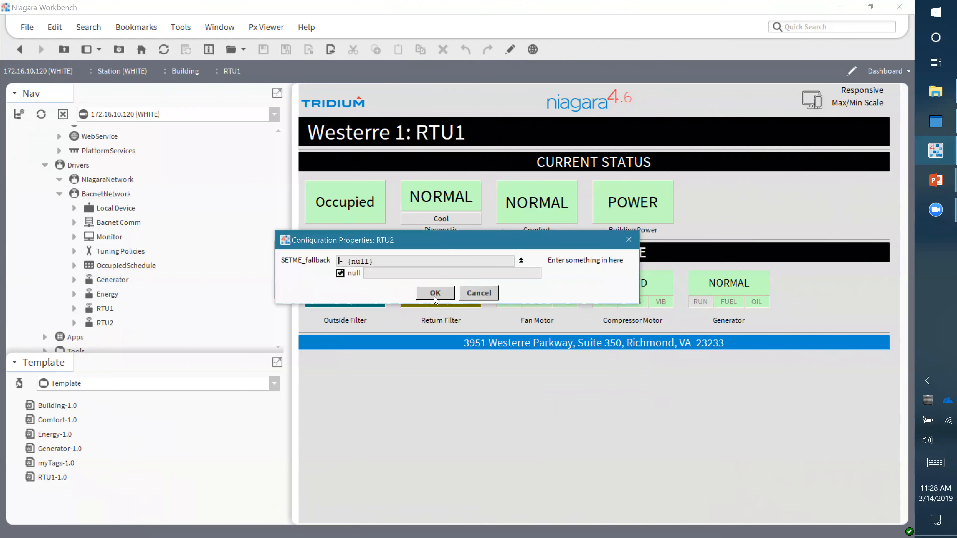
pyautogui.click(436, 298)
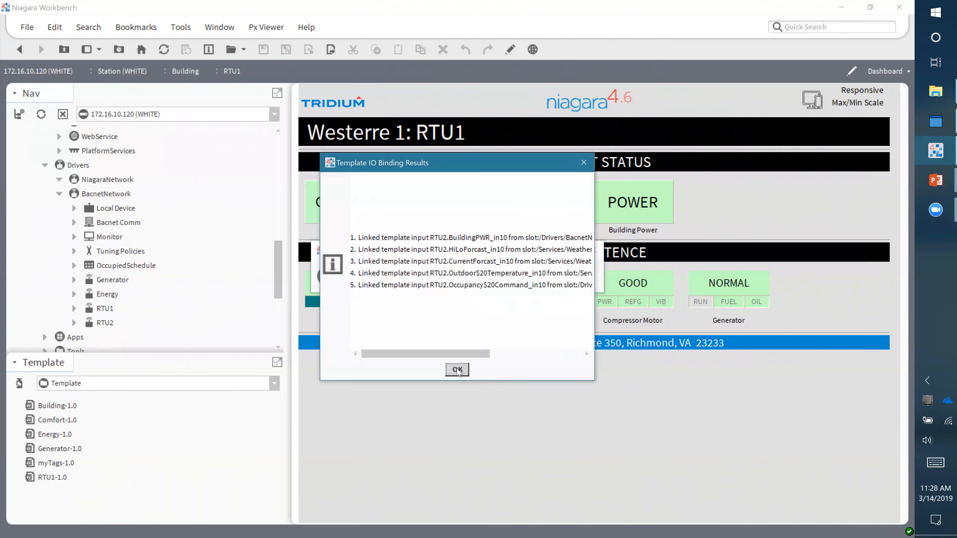
pyautogui.click(457, 370)
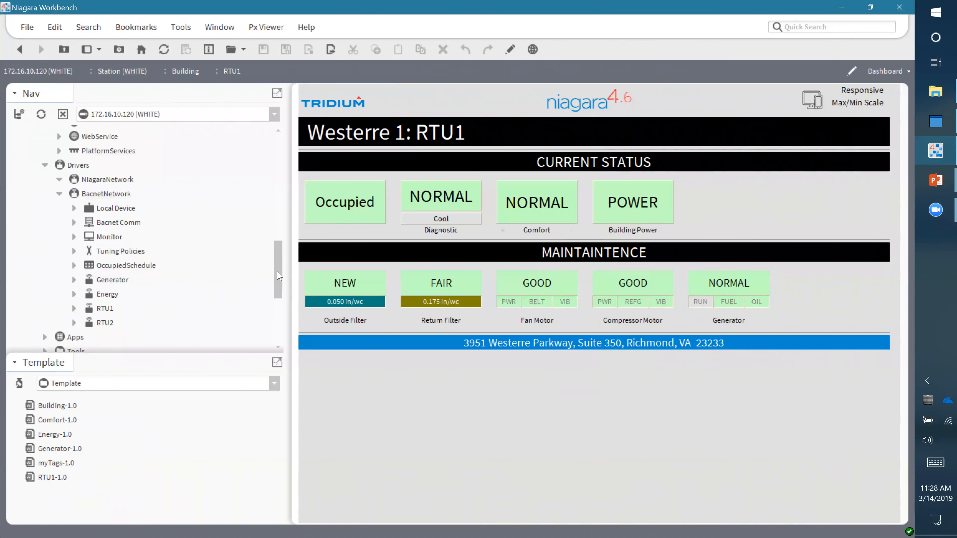
# Step: Check the versions of the deployed templates in the WHITE station's TemplateService and view the RTU1 device's dashboard
pyautogui.scroll(-1, 273, 281)
pyautogui.scroll(1, 279, 277)
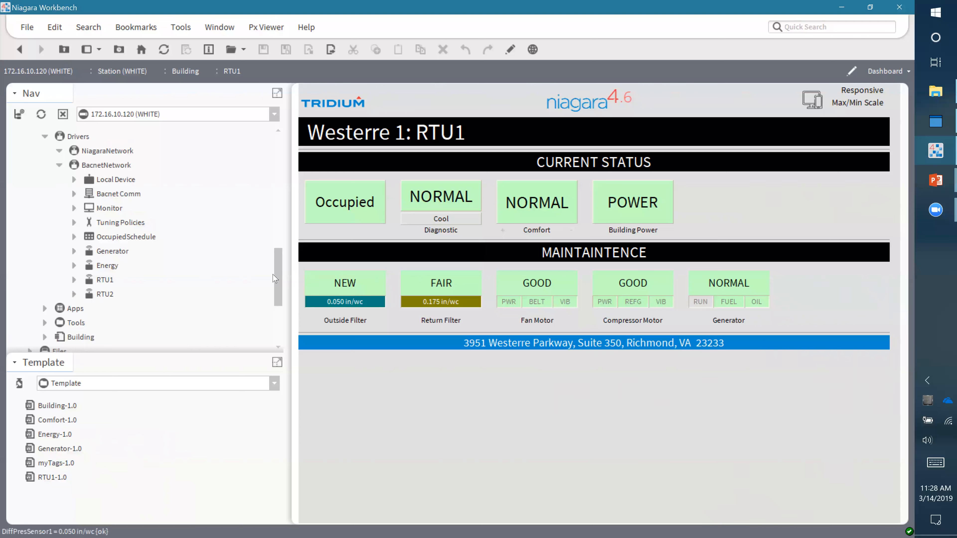
pyautogui.scroll(4, 225, 238)
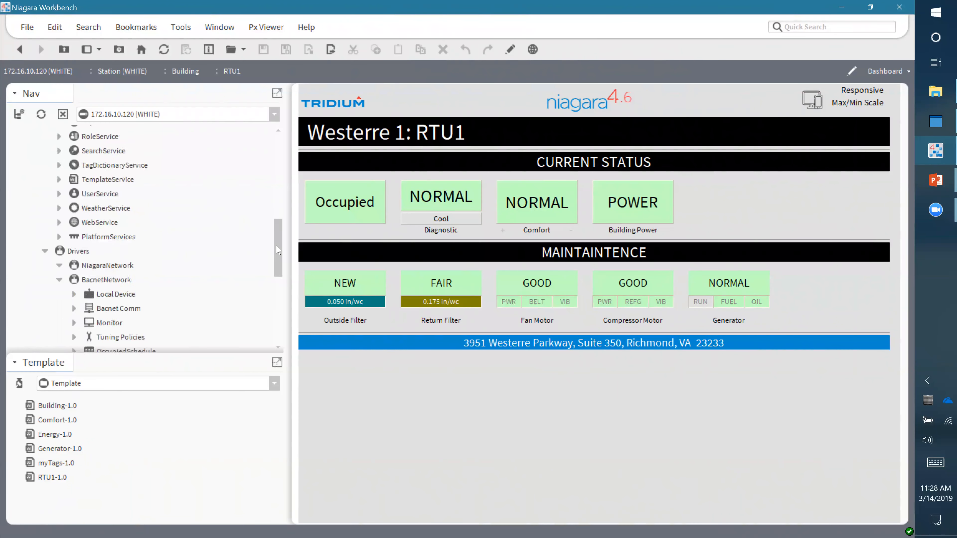
pyautogui.doubleClick(112, 210)
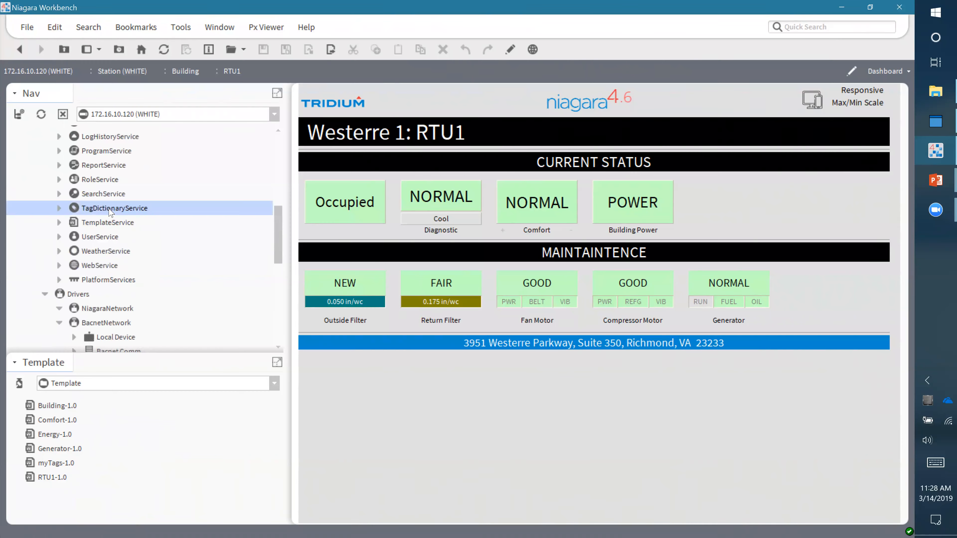
pyautogui.click(112, 223)
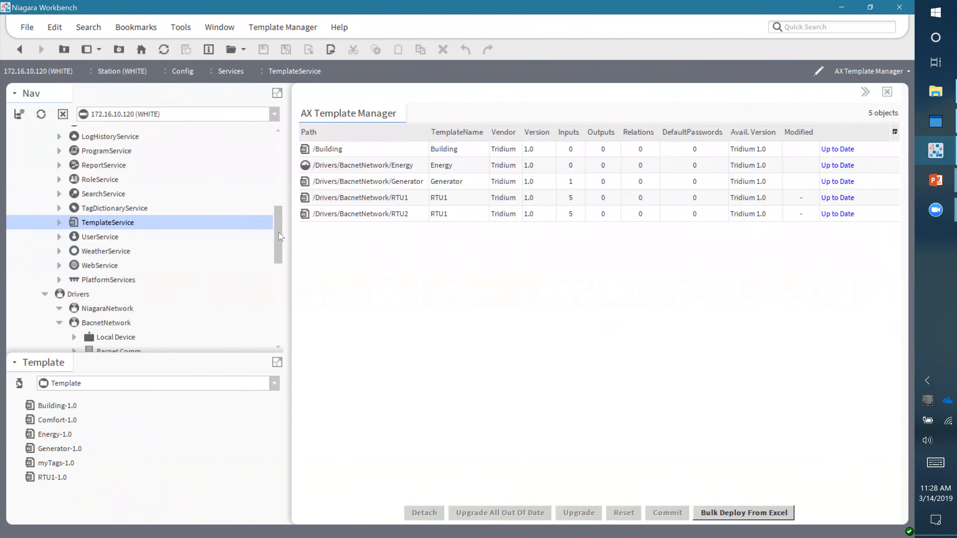
pyautogui.scroll(-3, 281, 237)
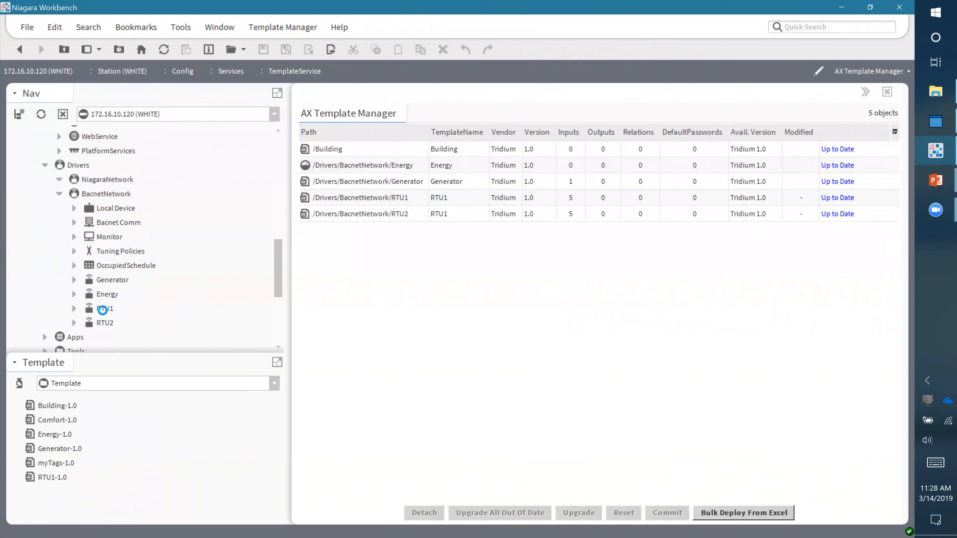
pyautogui.doubleClick(102, 309)
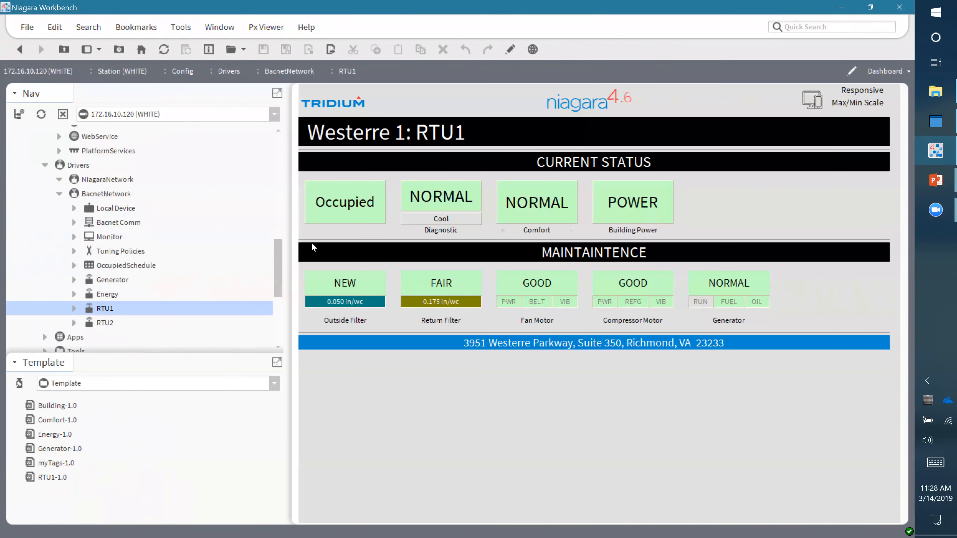
# Step: Open the RTU1-1.0 template's graphics and place a copy of the Diagnostic label beneath the occupancy tile in Dashboard.px
pyautogui.click(50, 476)
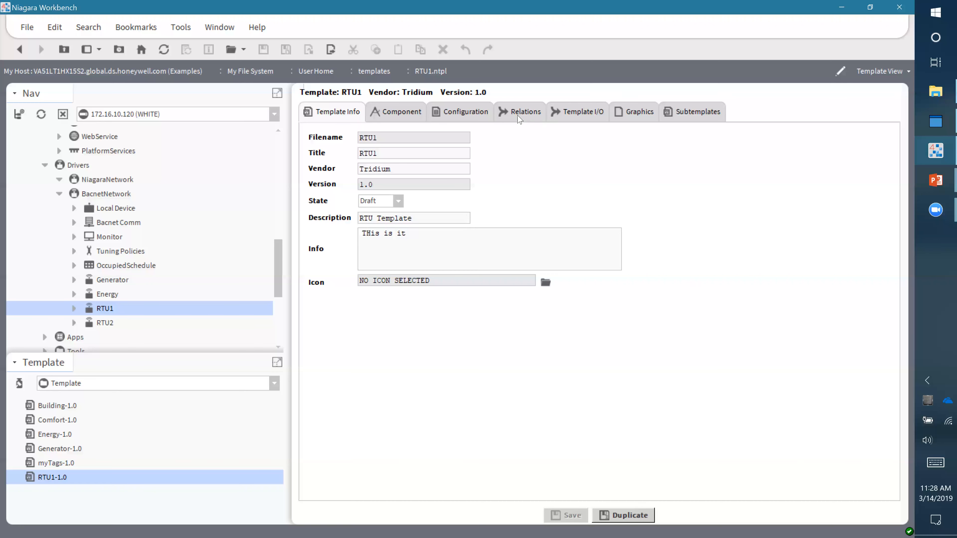
pyautogui.click(630, 119)
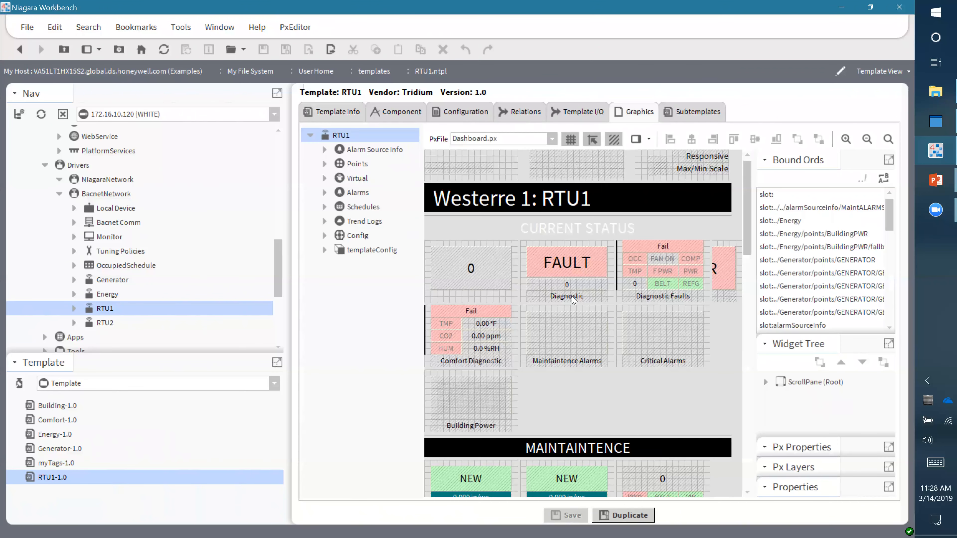
pyautogui.rightClick(572, 297)
pyautogui.press('Escape')
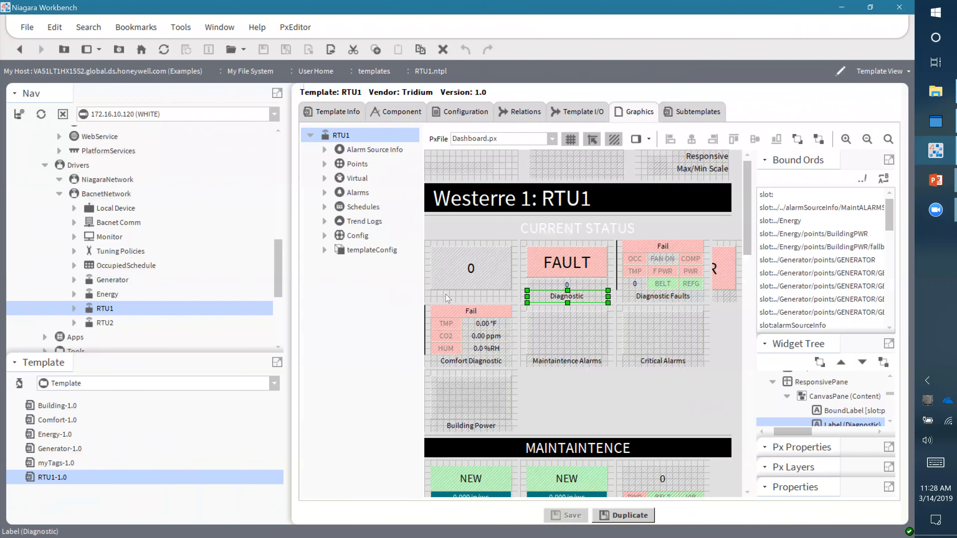
pyautogui.rightClick(444, 293)
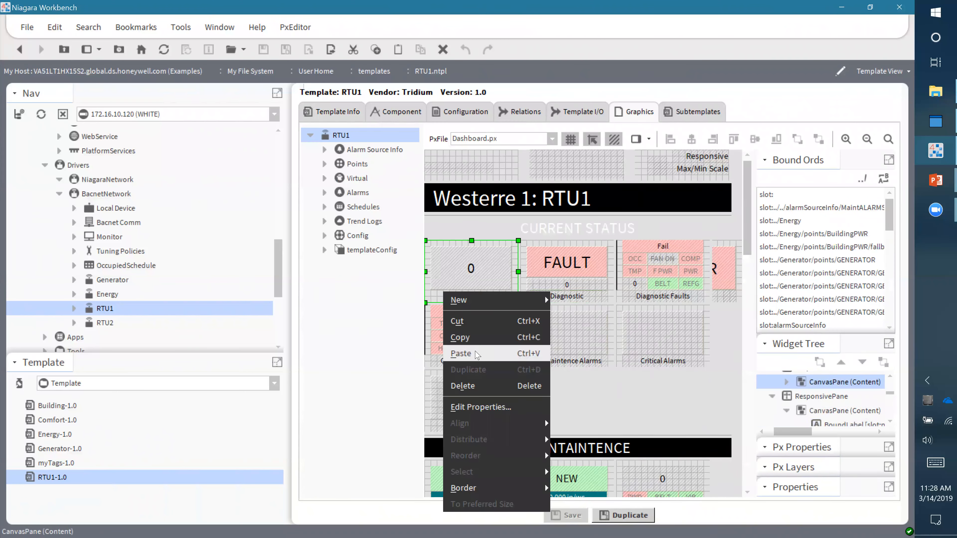
pyautogui.moveTo(481, 297)
pyautogui.mouseDown()
pyautogui.moveTo(459, 299)
pyautogui.moveTo(472, 304)
pyautogui.mouseUp()
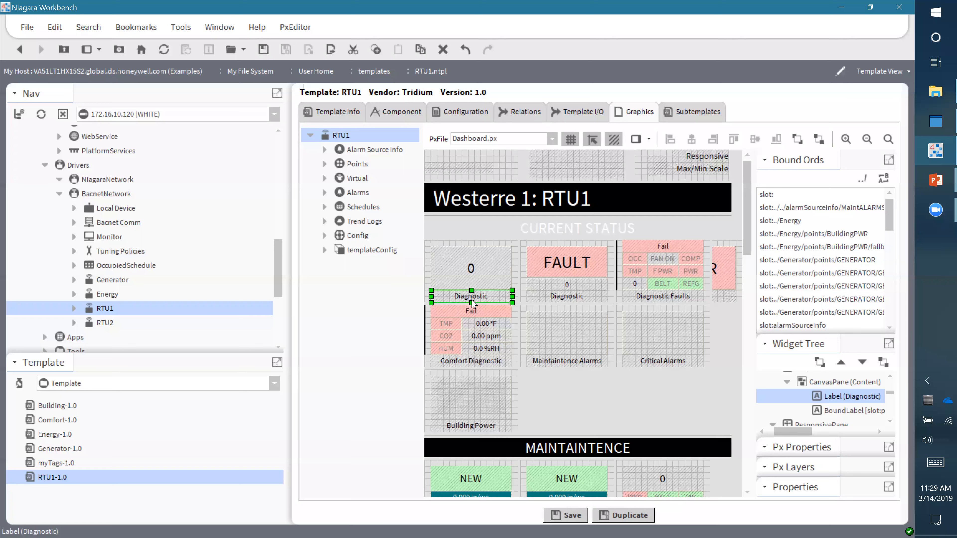
# Step: Set the copied label's text to "Occ Status" and save the RTU1 template
pyautogui.doubleClick(473, 304)
pyautogui.write('Occd')
pyautogui.press('BackSpace')
pyautogui.write('Status')
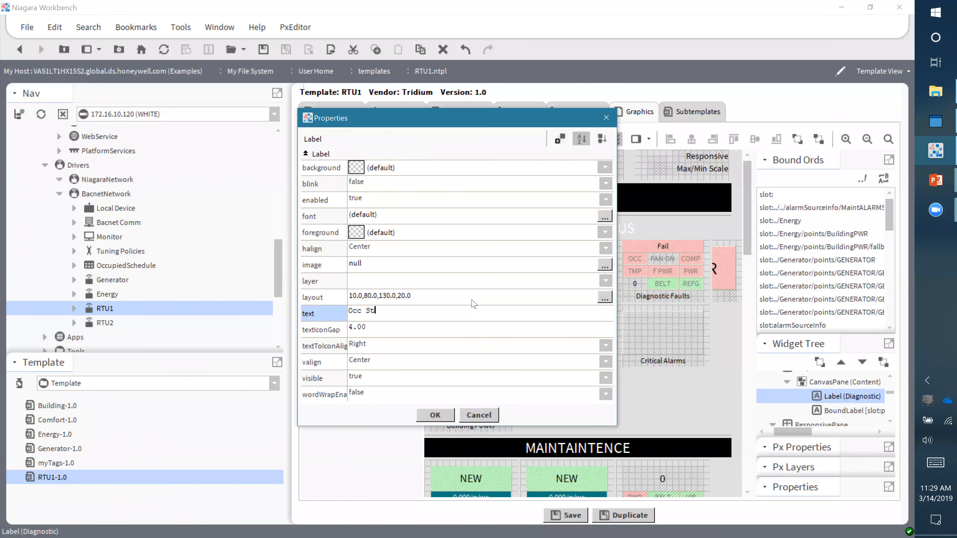
pyautogui.click(435, 415)
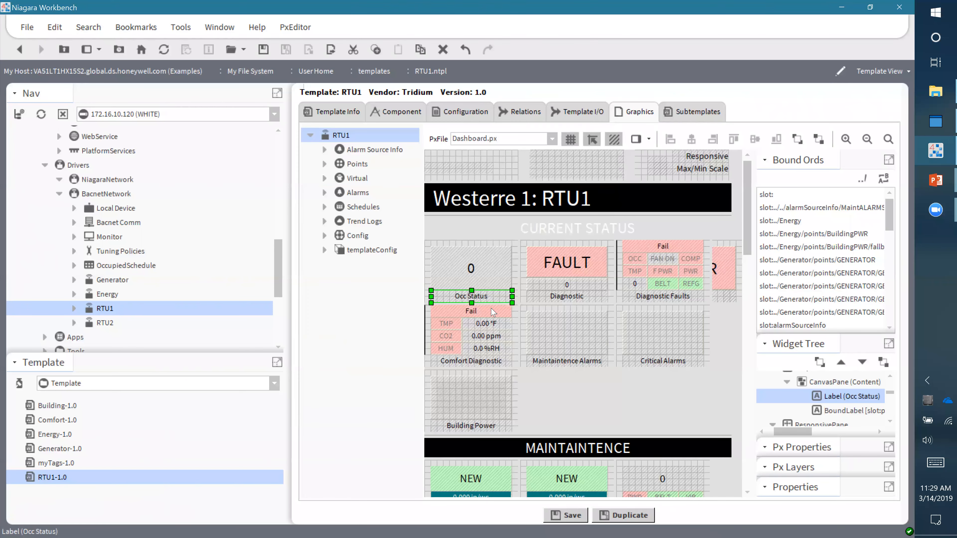
pyautogui.click(557, 517)
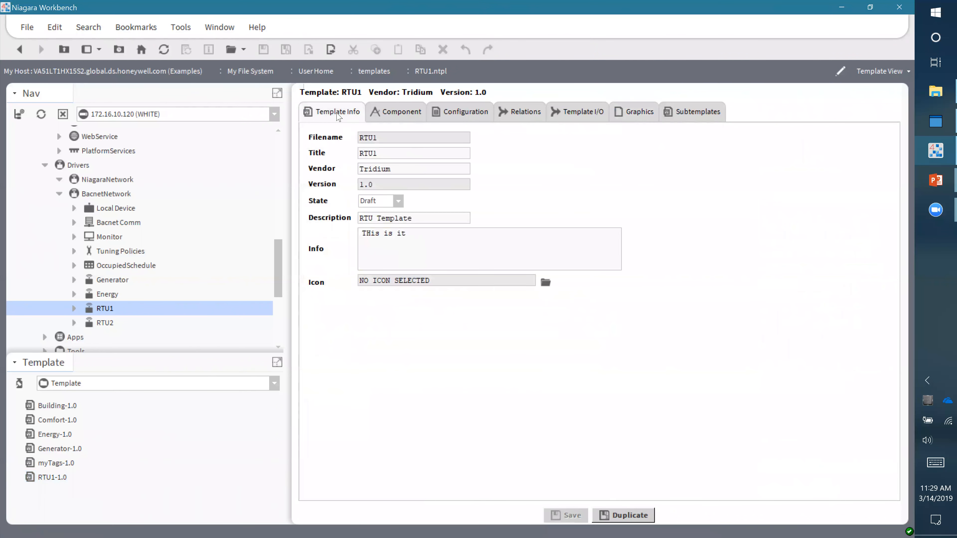
# Step: Set the RTU1 template's state to Ready with version 1.1 and save it
pyautogui.click(398, 201)
pyautogui.click(375, 229)
pyautogui.moveTo(375, 185); pyautogui.dragTo(371, 184)
pyautogui.write('1')
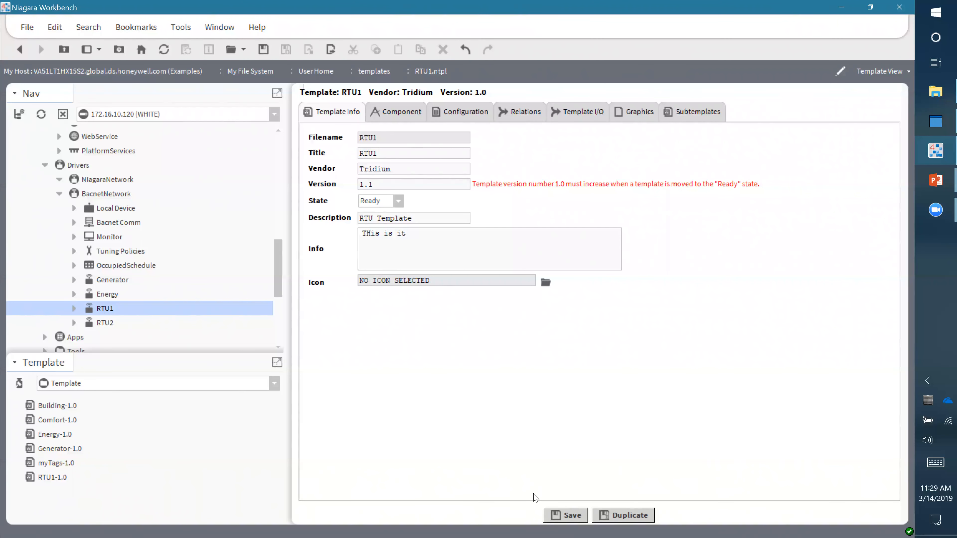
pyautogui.click(561, 515)
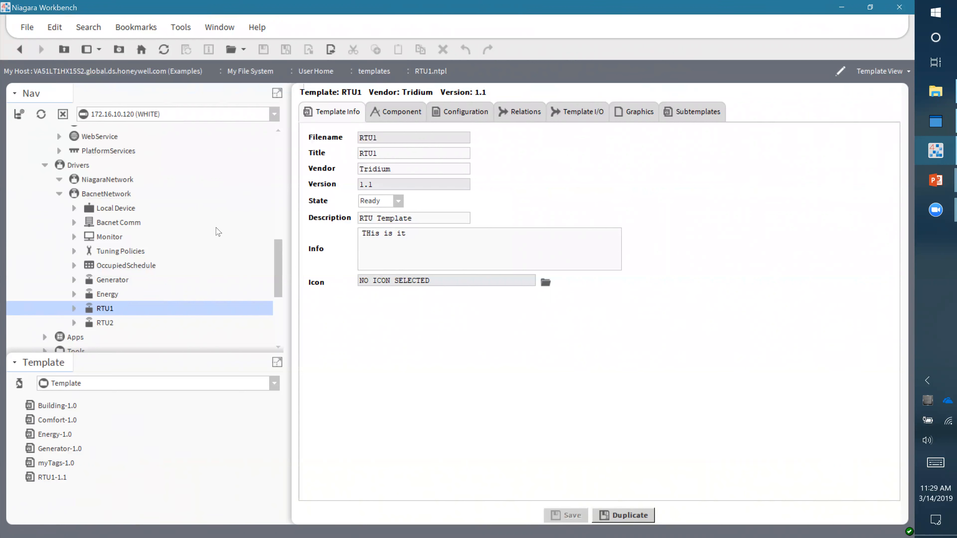
# Step: Upgrade all out-of-date template instances in the WHITE station's TemplateService to version 1.1 and commit the upgrade
pyautogui.scroll(-2, 277, 270)
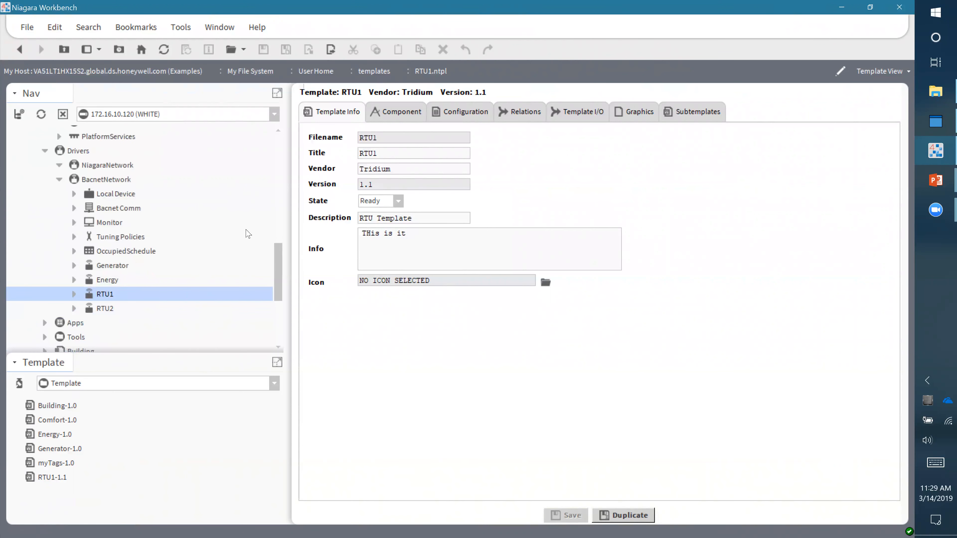
pyautogui.moveTo(277, 276); pyautogui.dragTo(276, 251)
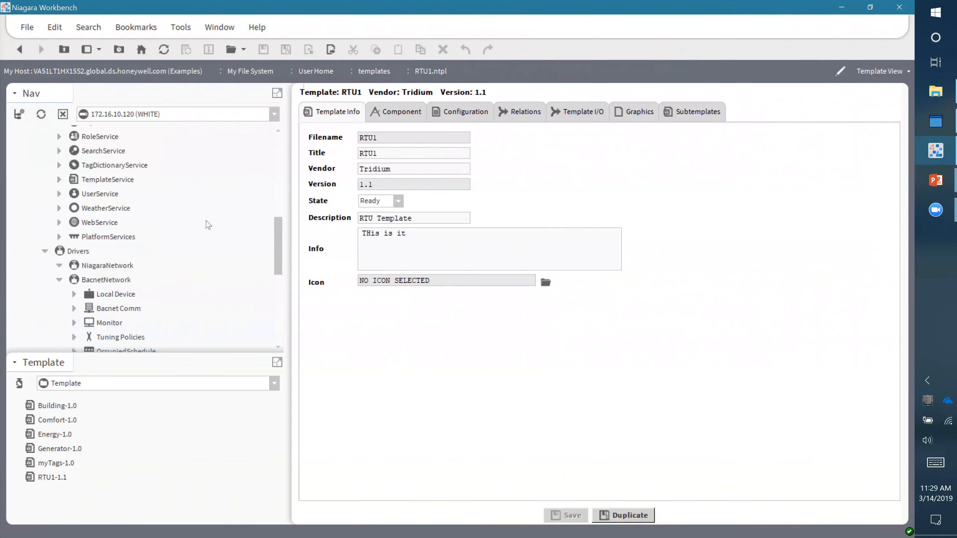
pyautogui.doubleClick(109, 180)
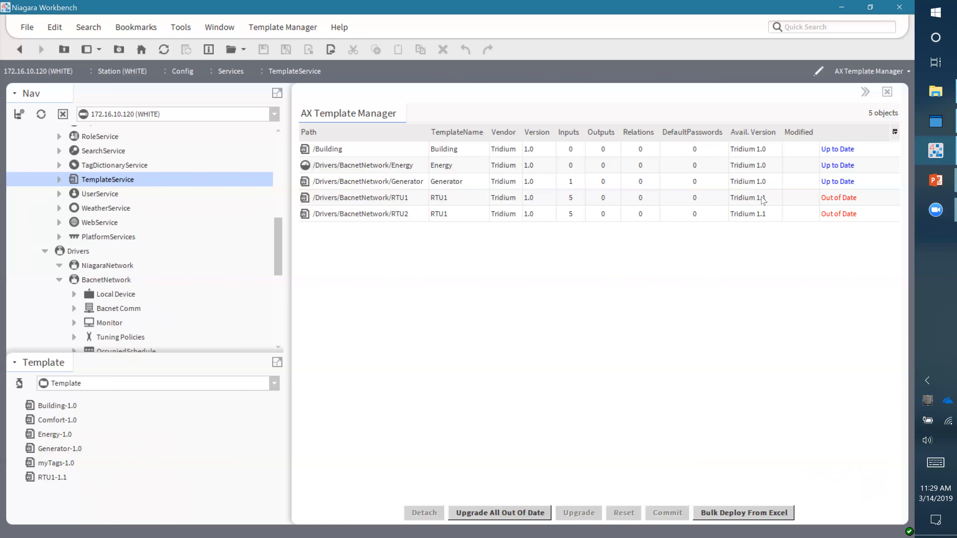
pyautogui.click(491, 513)
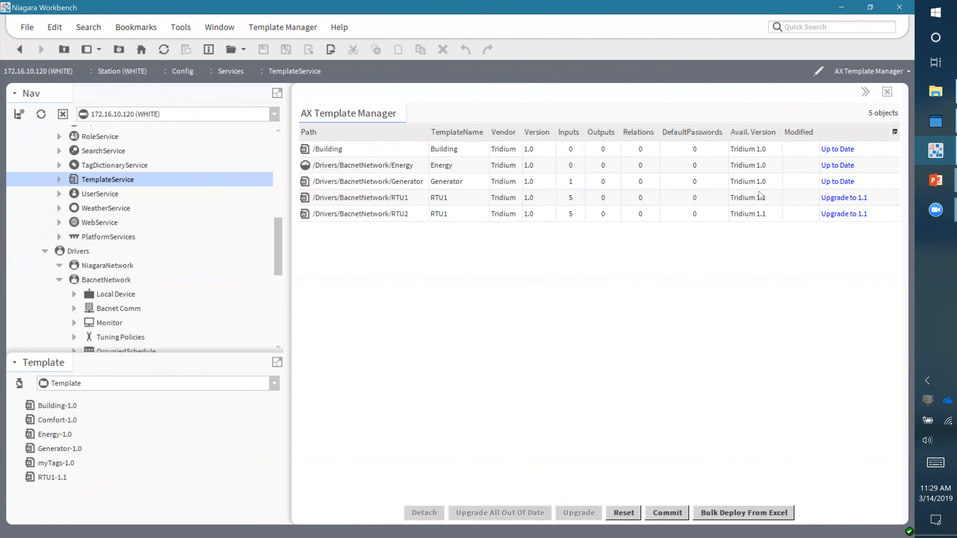
pyautogui.click(670, 513)
pyautogui.click(441, 289)
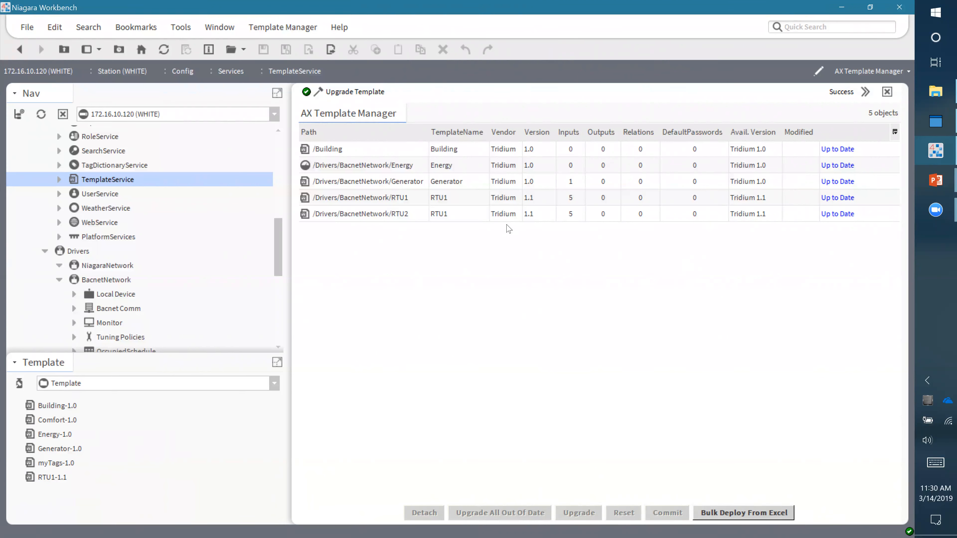
# Step: View the upgraded RTU1 device's dashboard under the WHITE station's BacnetNetwork to check the occupancy label
pyautogui.moveTo(278, 249); pyautogui.dragTo(276, 266)
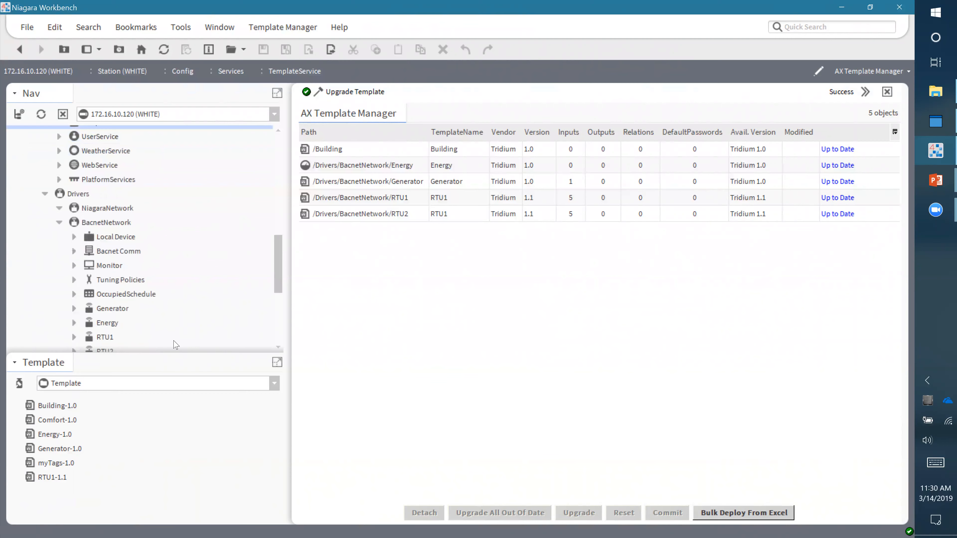
pyautogui.doubleClick(105, 338)
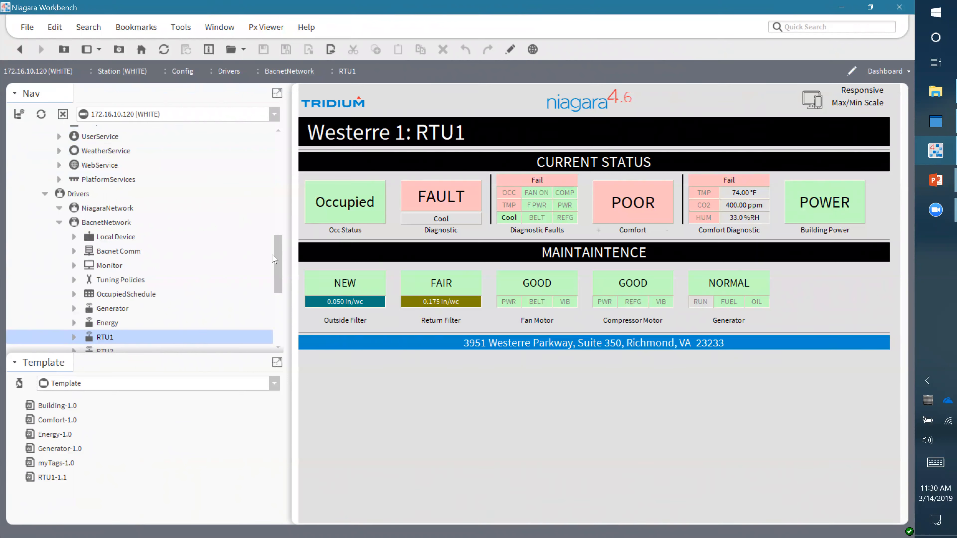
pyautogui.scroll(1, 278, 260)
pyautogui.scroll(1, 278, 260)
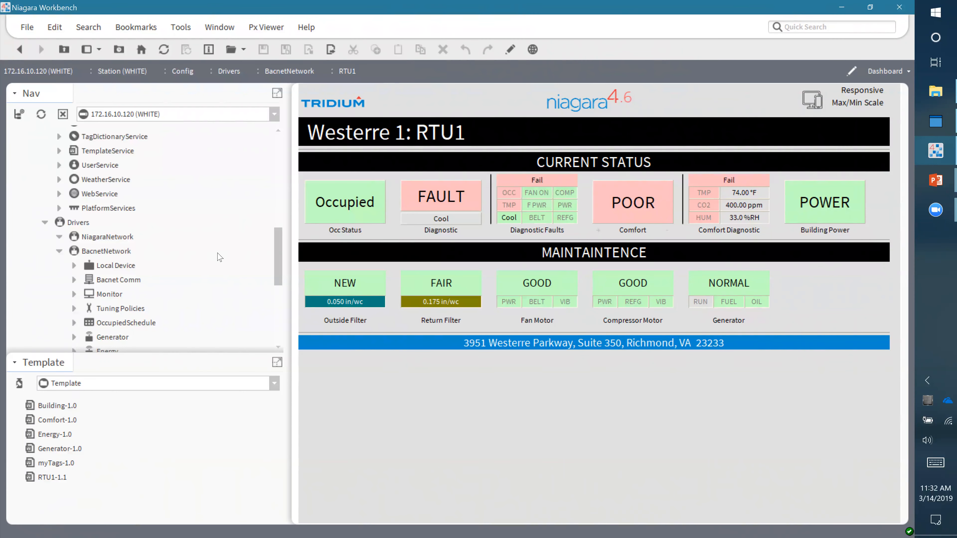
# Step: Add the Fallback of the Occupied Cool Setpoint point to the RTU1-1.1 template's configuration properties
pyautogui.doubleClick(47, 478)
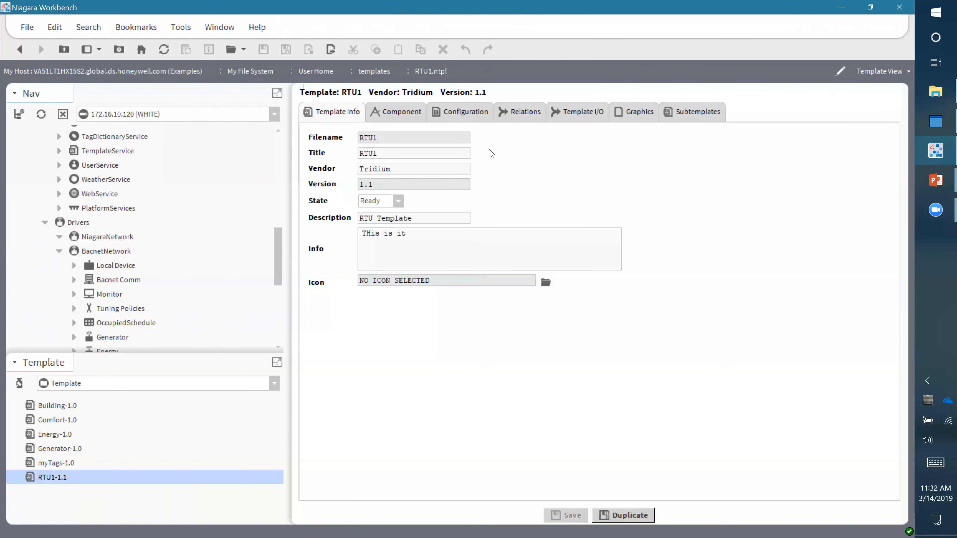
pyautogui.click(470, 113)
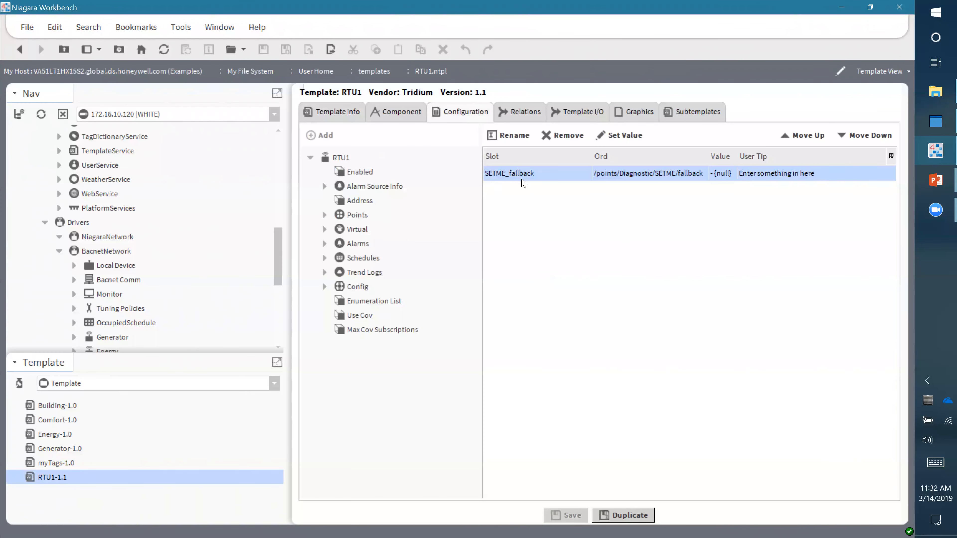
pyautogui.click(527, 232)
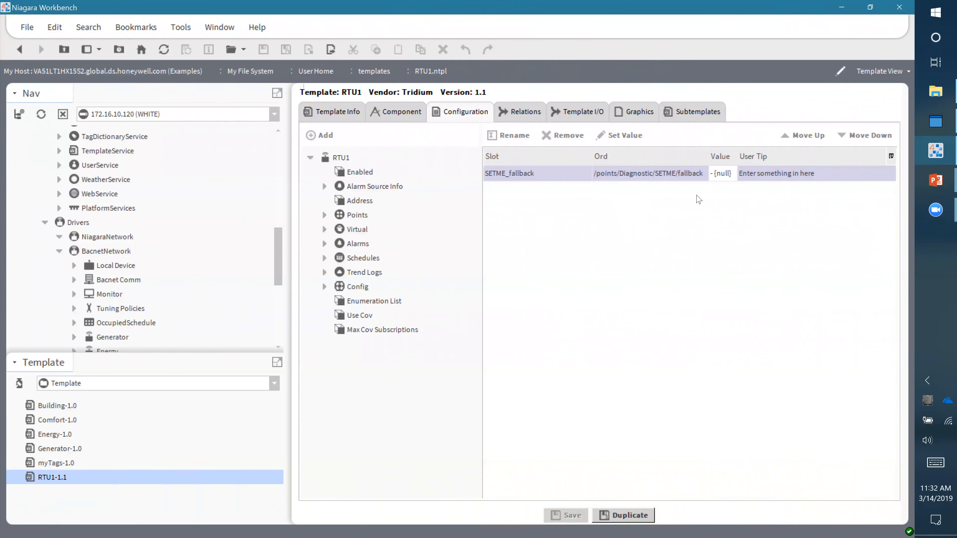
pyautogui.click(325, 216)
pyautogui.click(339, 244)
pyautogui.click(339, 244)
pyautogui.click(339, 258)
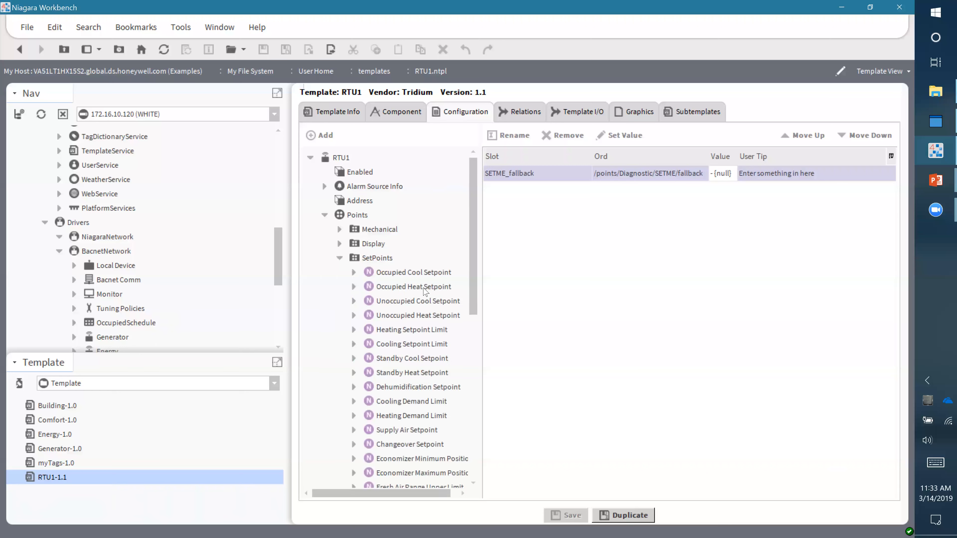
pyautogui.doubleClick(413, 272)
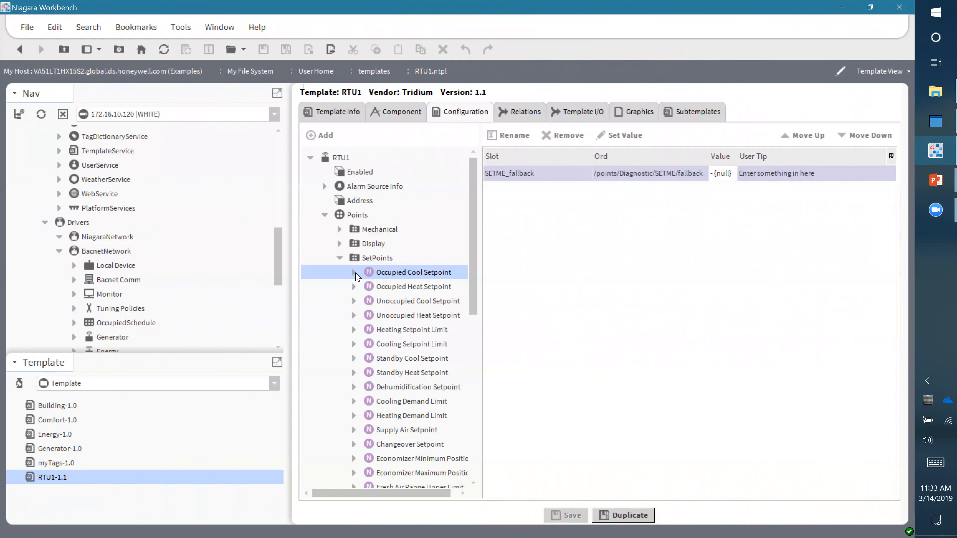
pyautogui.doubleClick(404, 316)
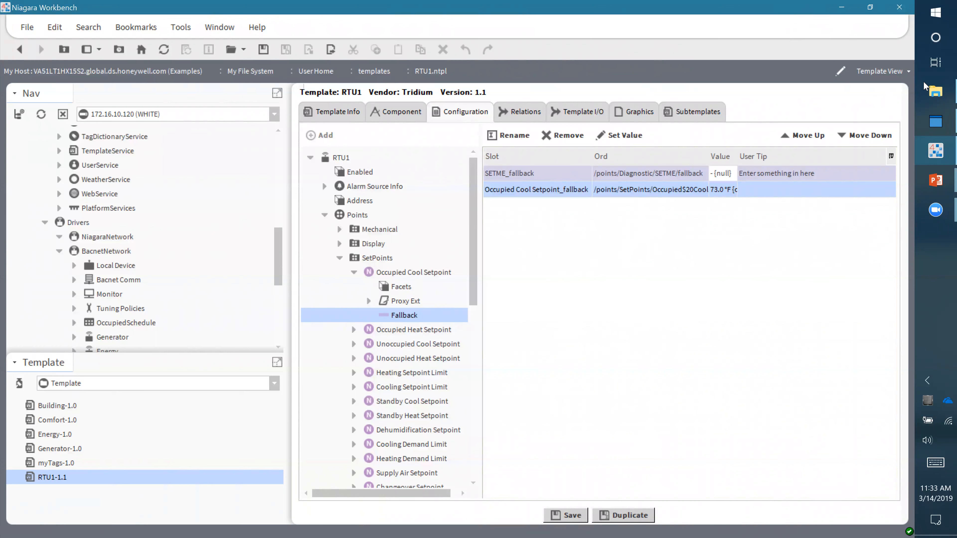
# Step: Switch to File Explorer and view the template files in the user profile's Niagara4.7\tridium\templates folder on the C: drive
pyautogui.click(927, 90)
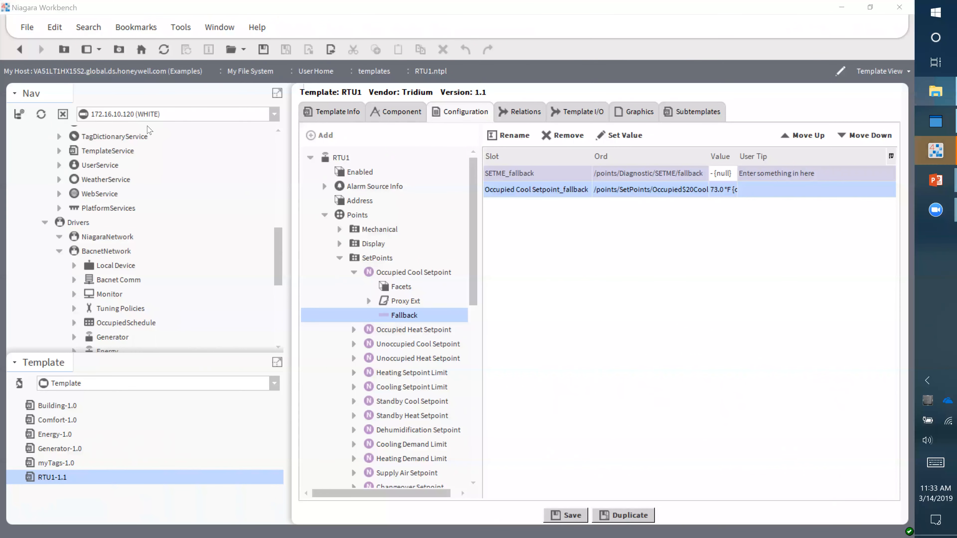
pyautogui.click(112, 129)
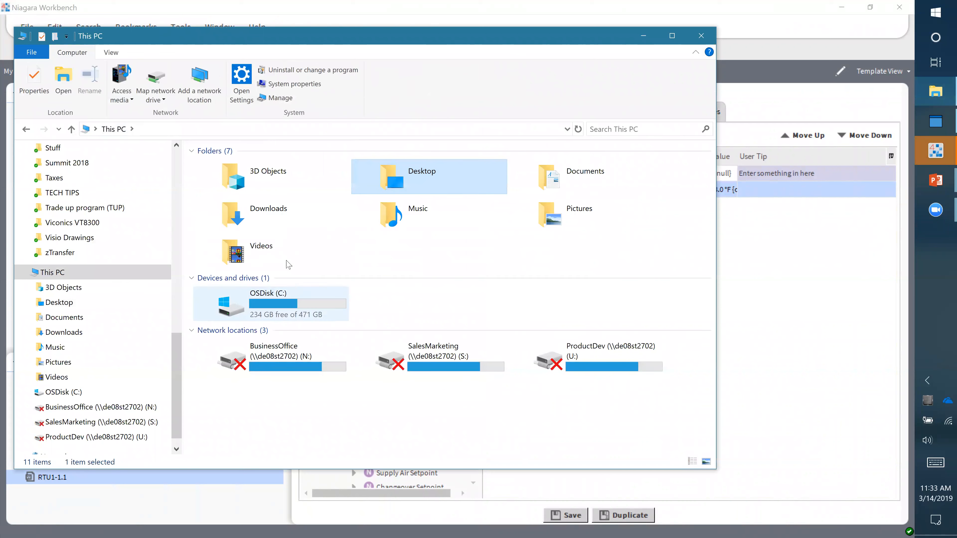
pyautogui.doubleClick(290, 298)
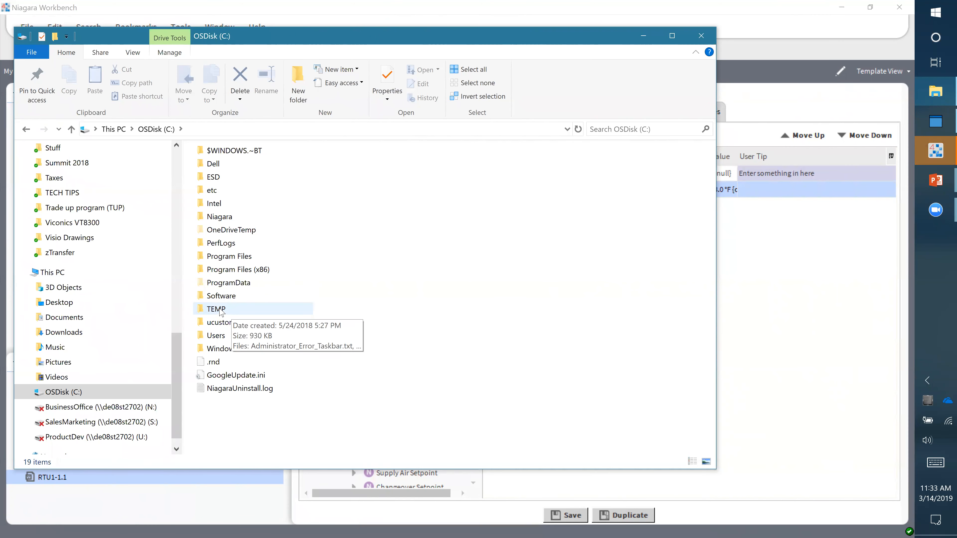
pyautogui.doubleClick(221, 336)
pyautogui.doubleClick(228, 199)
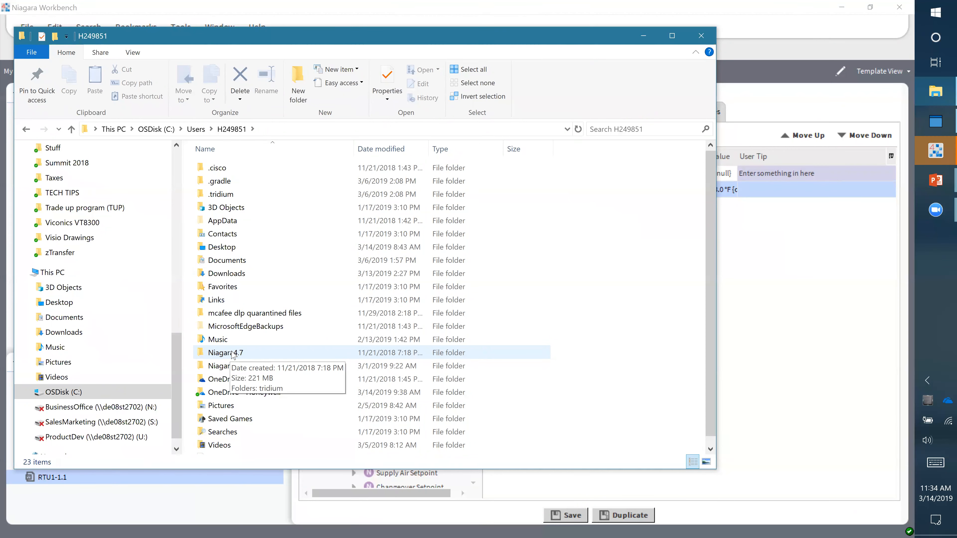
pyautogui.doubleClick(233, 353)
pyautogui.doubleClick(223, 174)
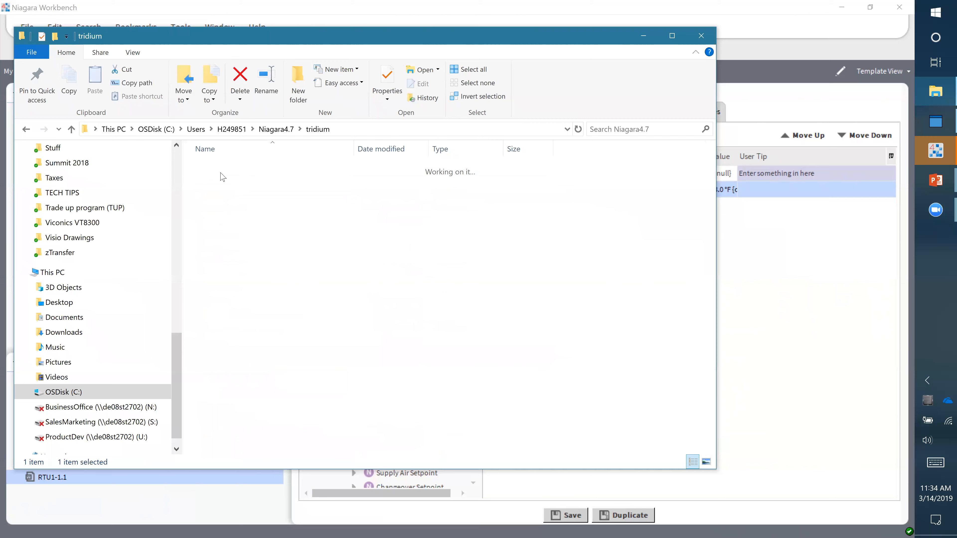
pyautogui.doubleClick(238, 380)
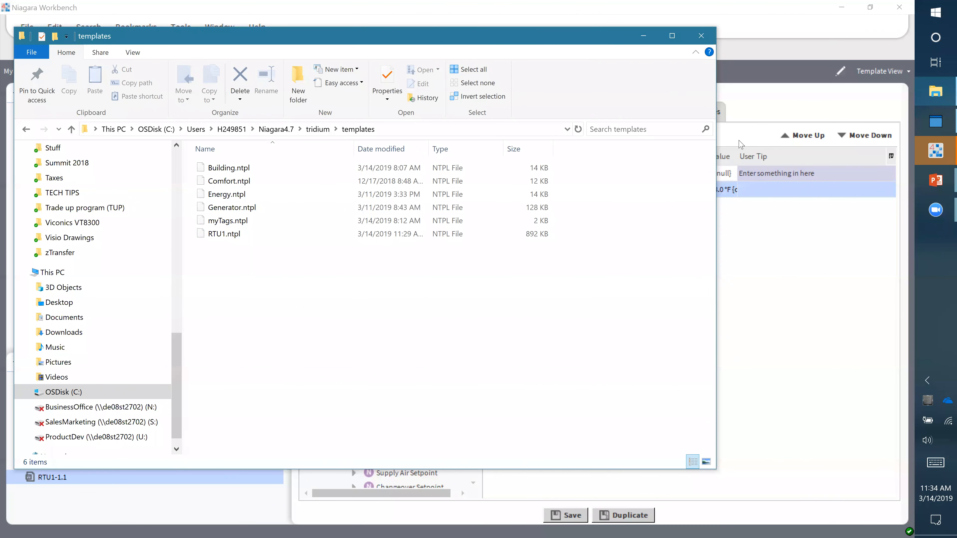
pyautogui.moveTo(618, 37); pyautogui.dragTo(673, 84)
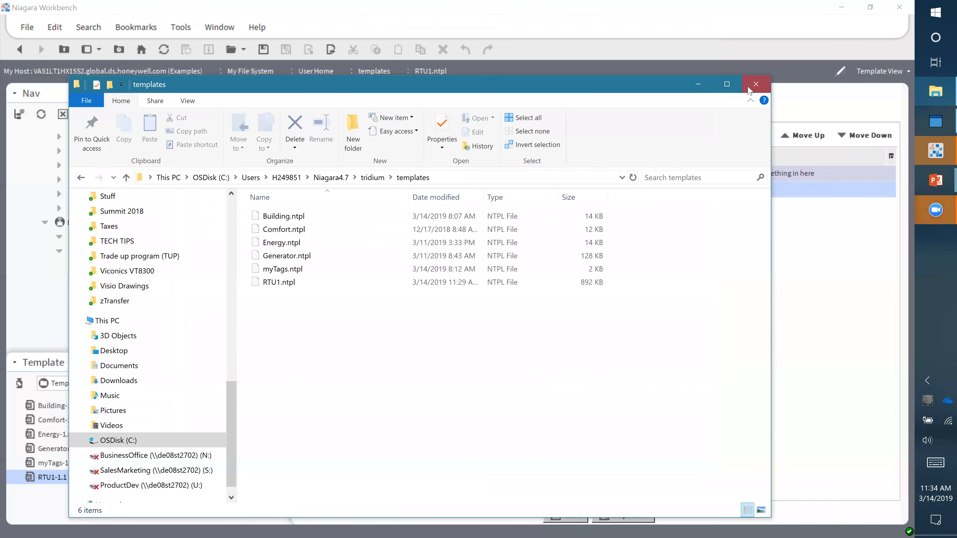
pyautogui.click(756, 84)
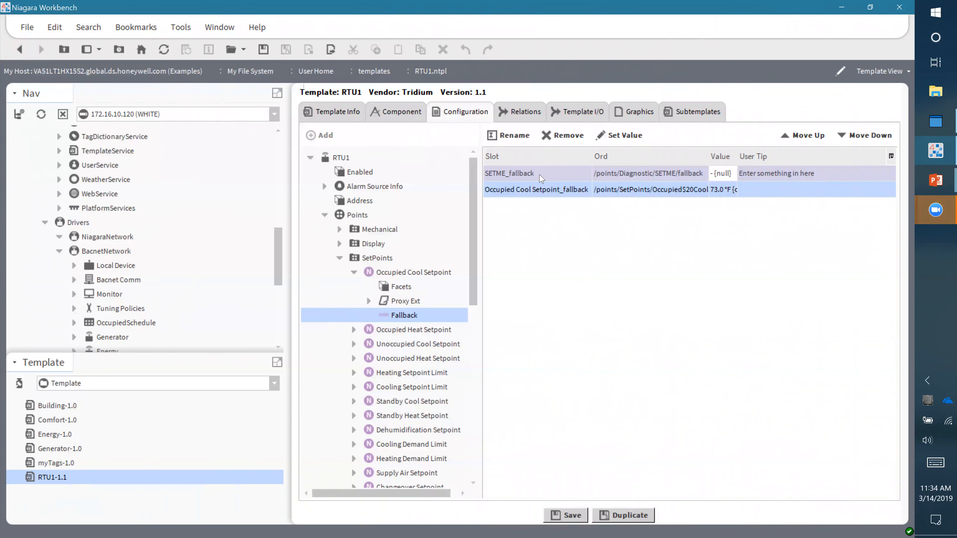
# Step: Examine the deployed graphics files in the px/deploy/rtu1 folder under the WHITE station's Files
pyautogui.moveTo(281, 257); pyautogui.dragTo(259, 310)
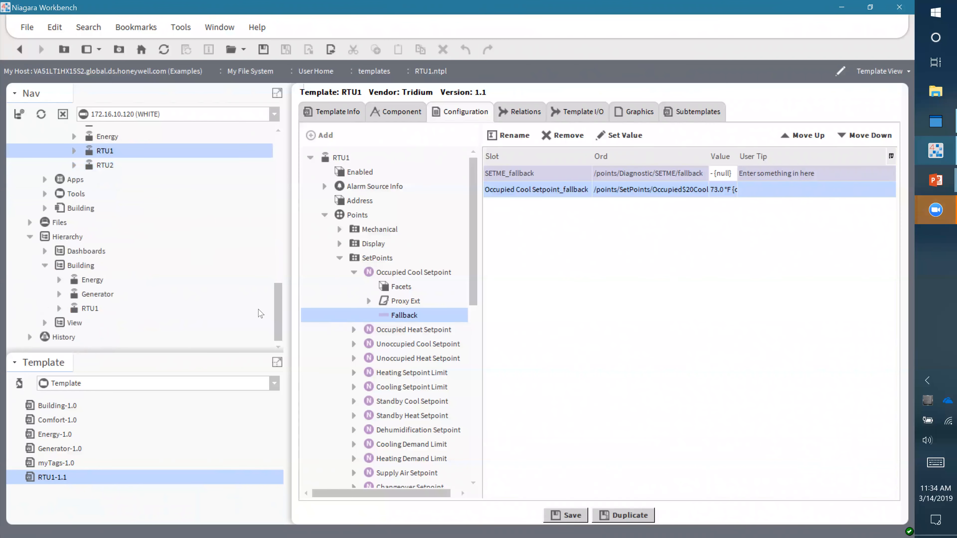
pyautogui.scroll(1, 42, 234)
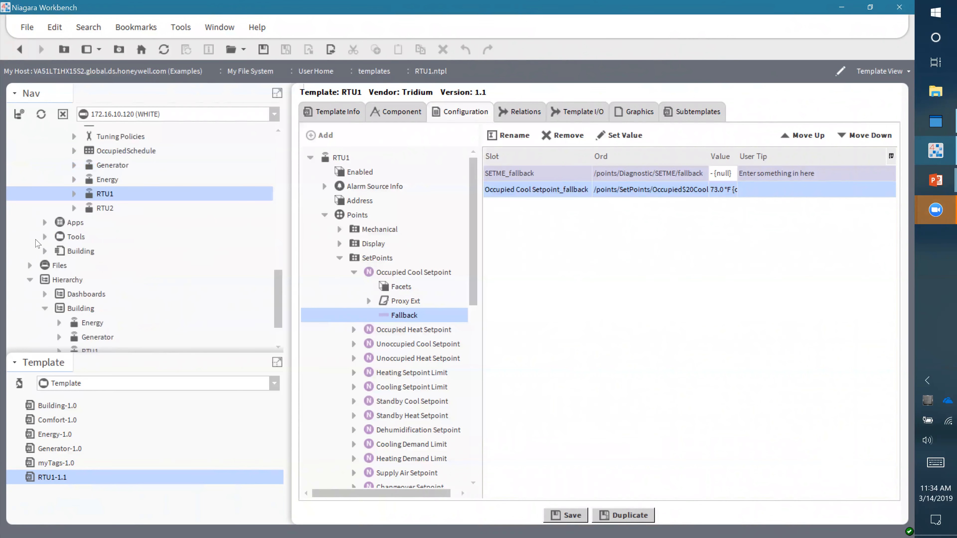
pyautogui.click(30, 266)
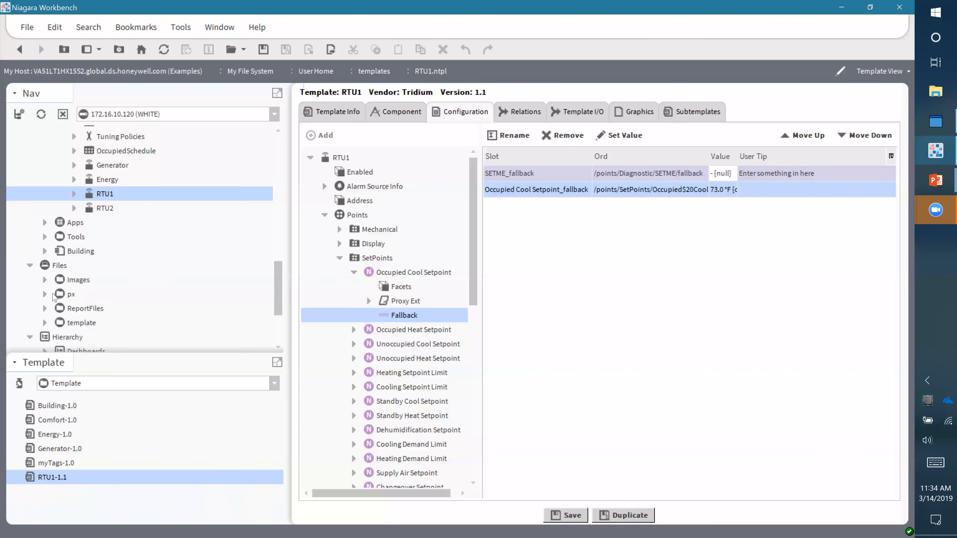
pyautogui.click(78, 291)
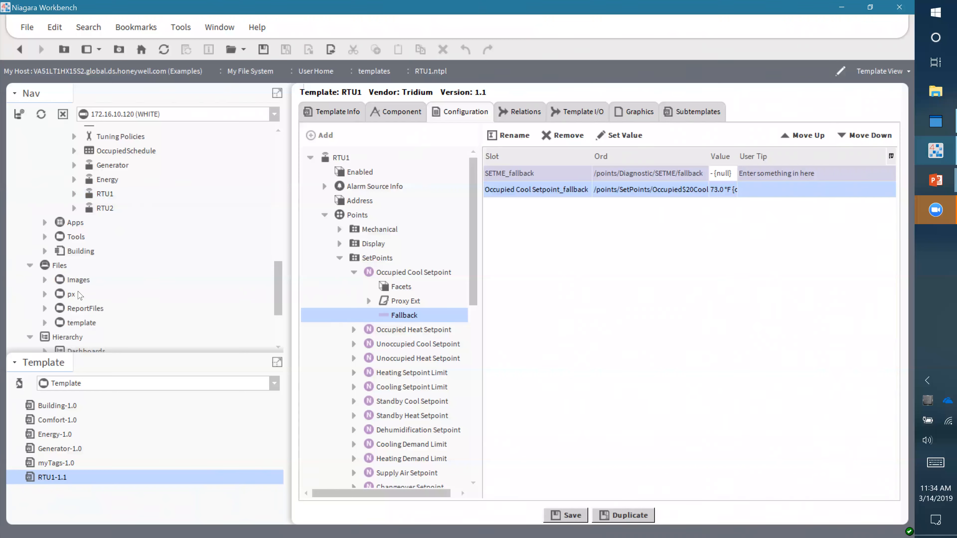
pyautogui.click(45, 295)
pyautogui.scroll(-2, 170, 284)
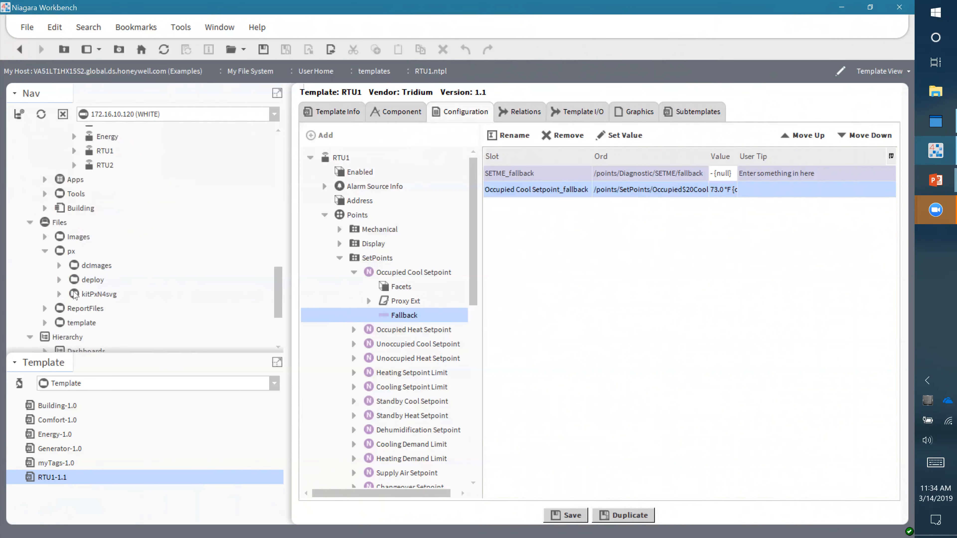
pyautogui.click(59, 280)
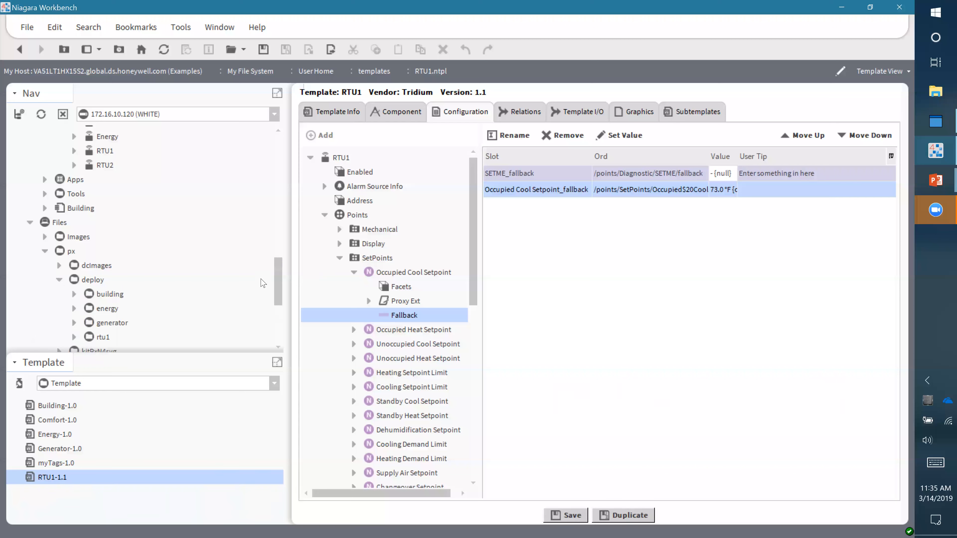
pyautogui.scroll(-1, 279, 291)
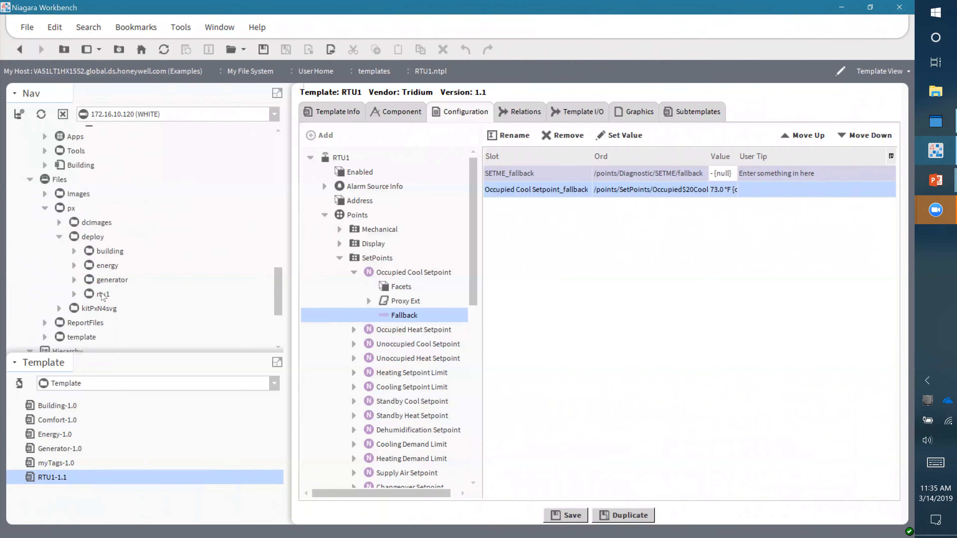
pyautogui.click(73, 294)
pyautogui.click(75, 294)
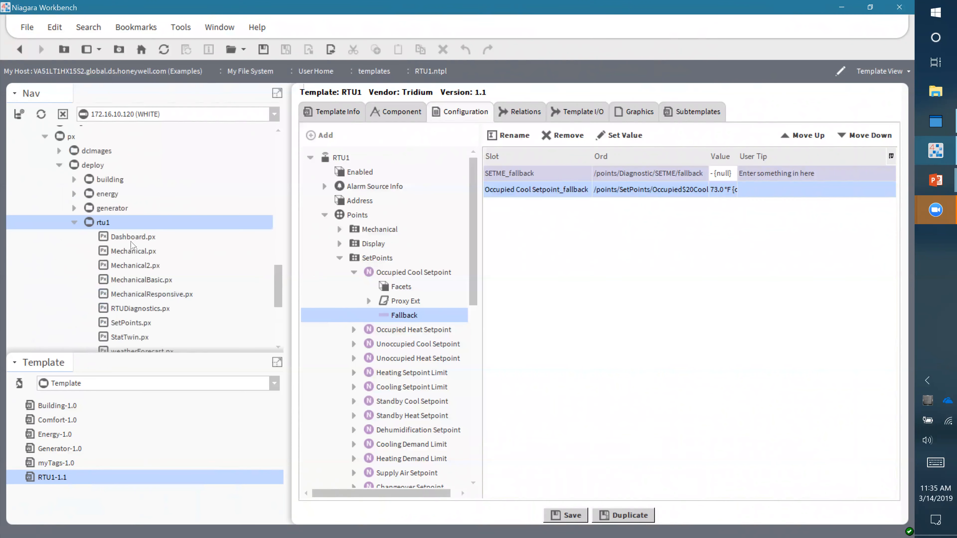
pyautogui.click(74, 225)
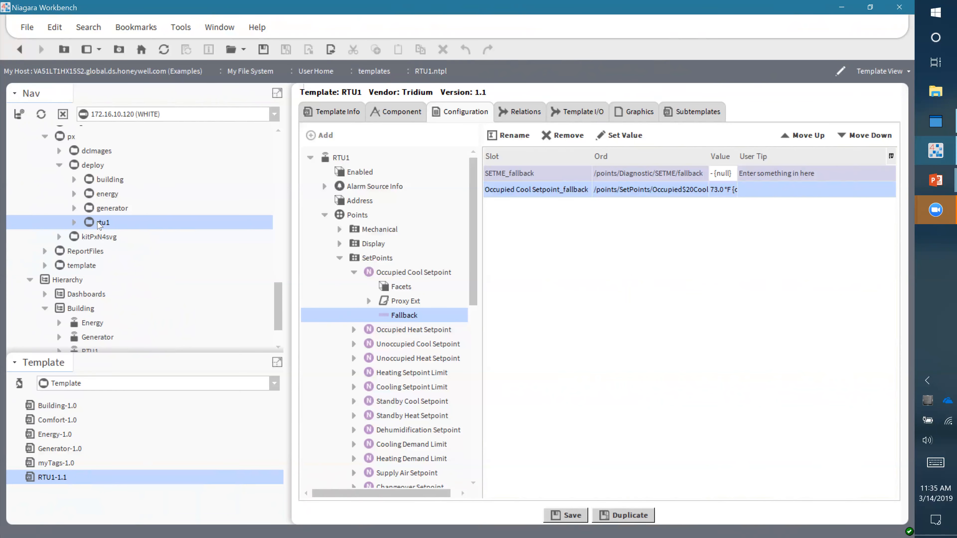
# Step: Locate the RTU1.ntpl file in the template/Tridium folder under the WHITE station's Files
pyautogui.click(44, 267)
pyautogui.click(60, 280)
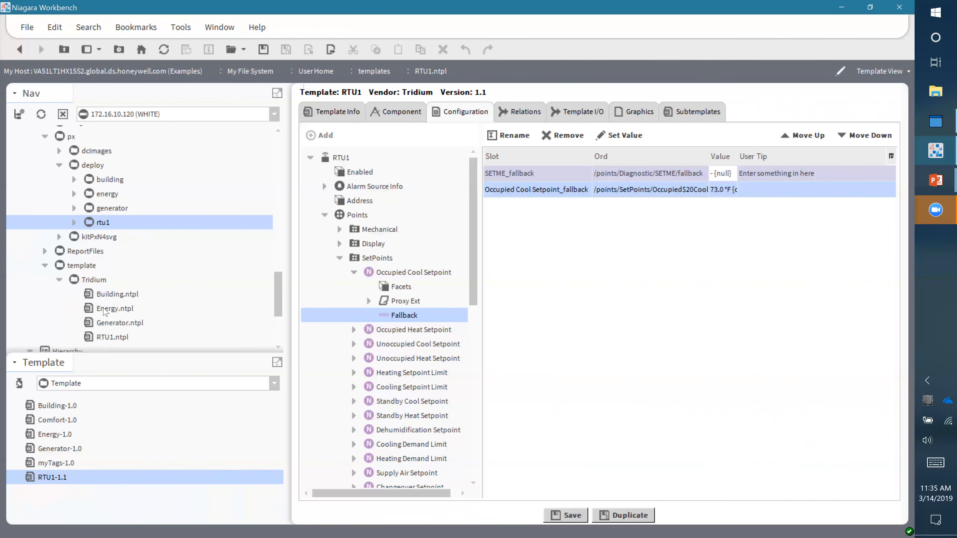
pyautogui.scroll(-1, 116, 308)
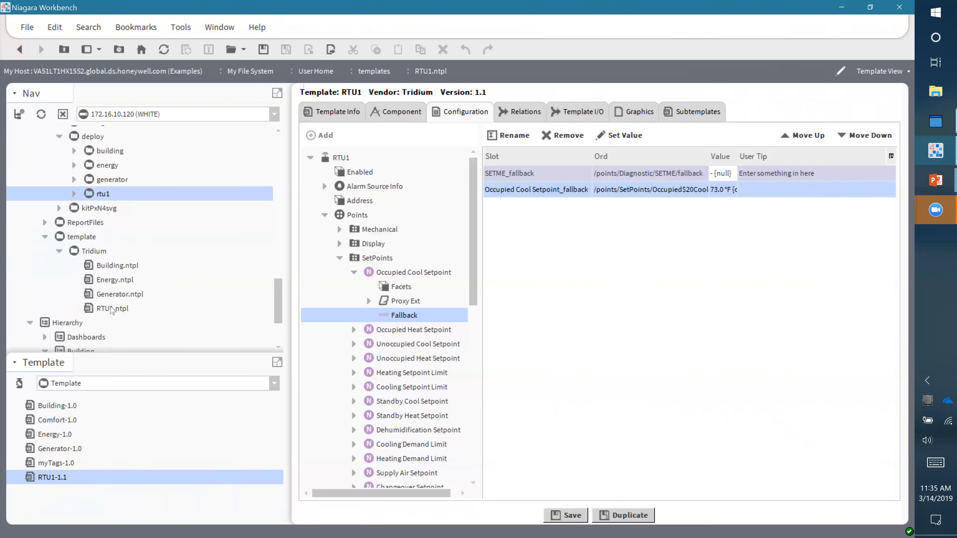
pyautogui.click(113, 308)
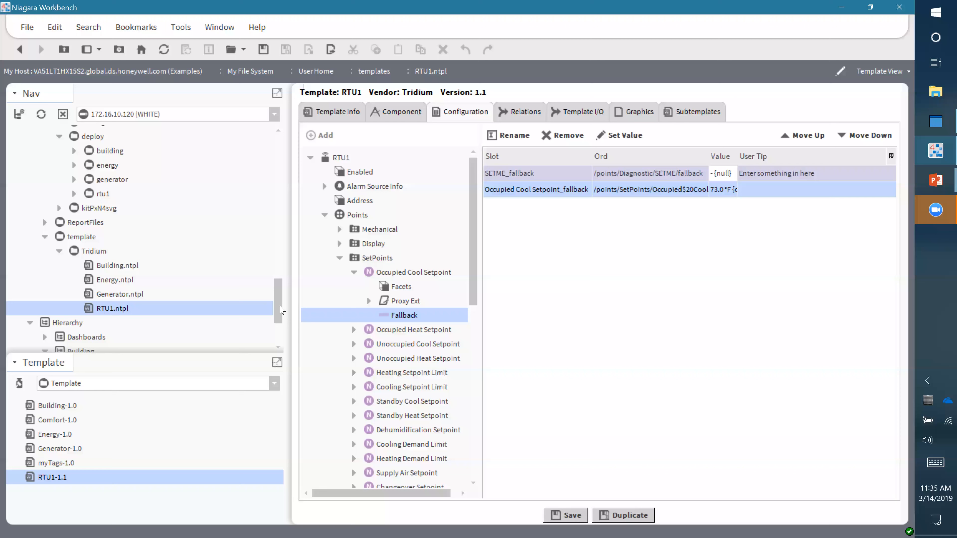
pyautogui.moveTo(278, 309); pyautogui.dragTo(272, 293)
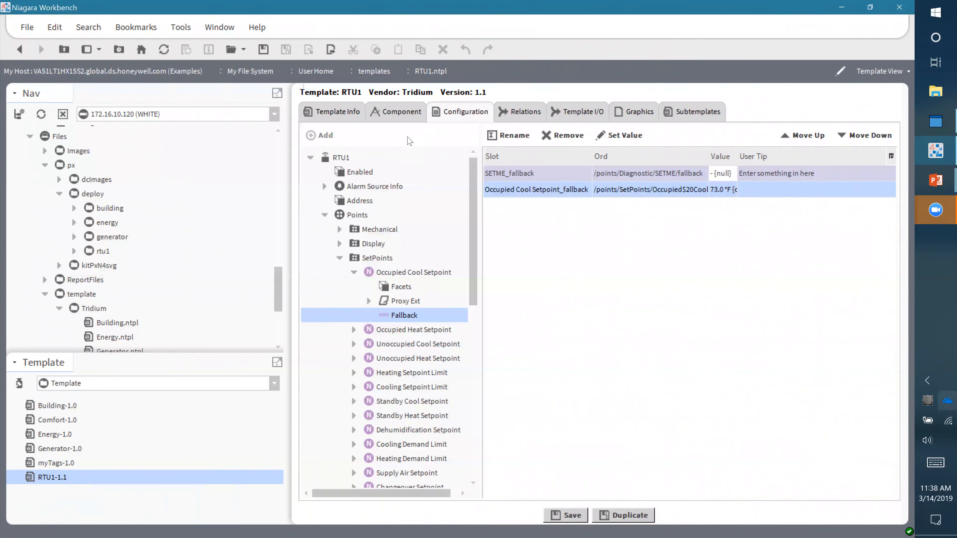
# Step: Inspect the targetSlotHint and bindHints tags of the Occupancy Command_in10 input in the RTU1 template's I/O
pyautogui.click(598, 118)
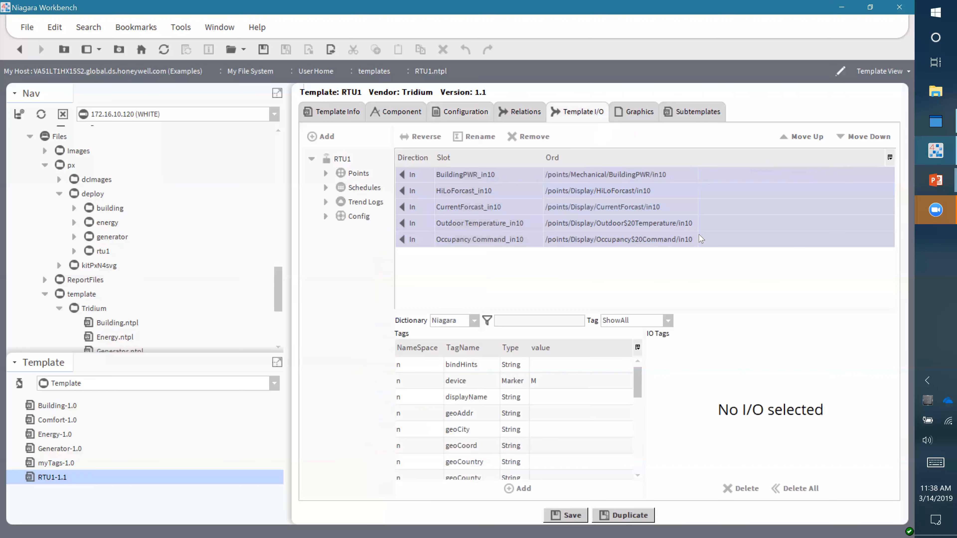
pyautogui.click(650, 239)
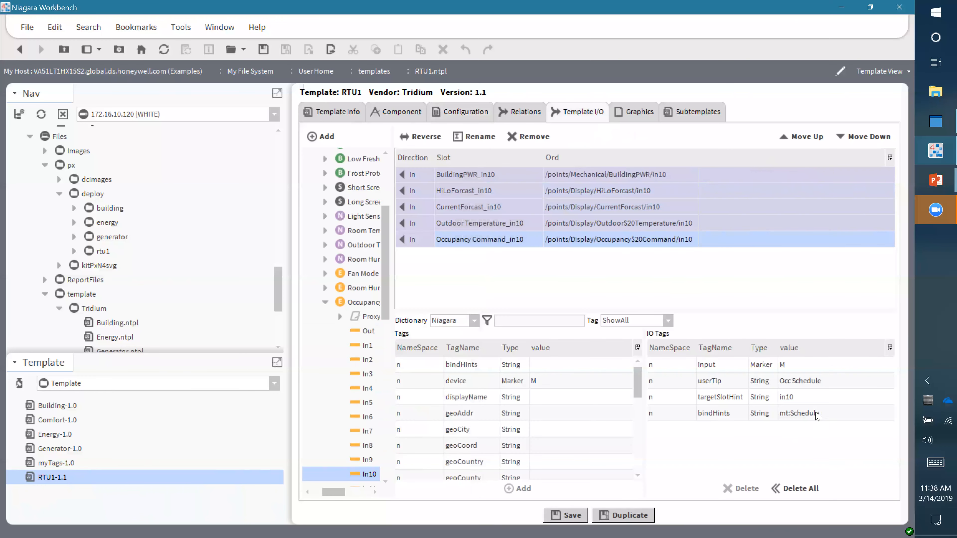
pyautogui.click(785, 415)
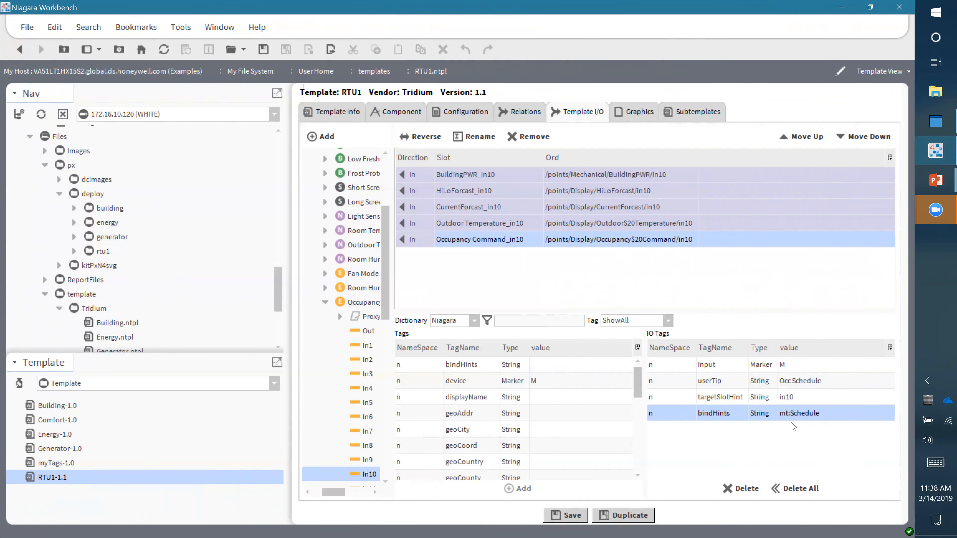
pyautogui.click(797, 399)
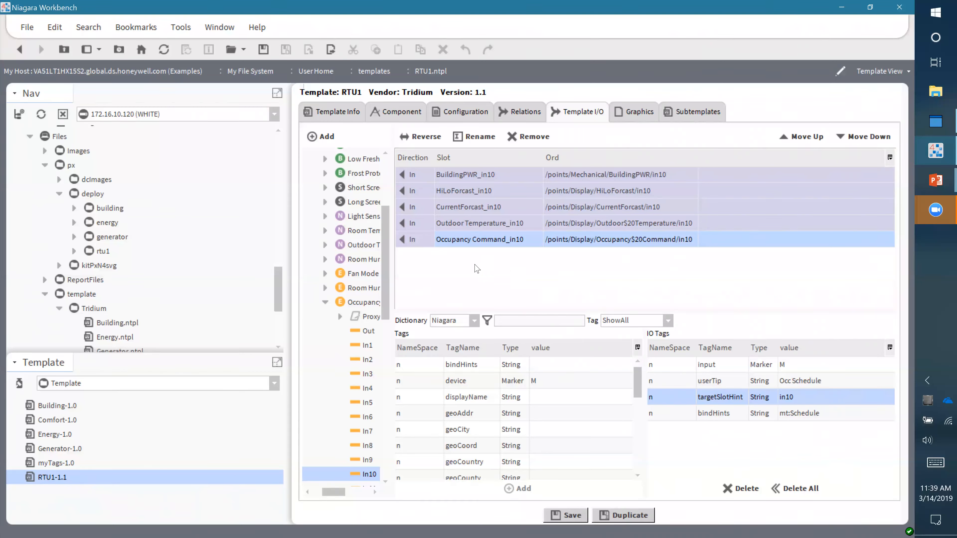
pyautogui.click(808, 414)
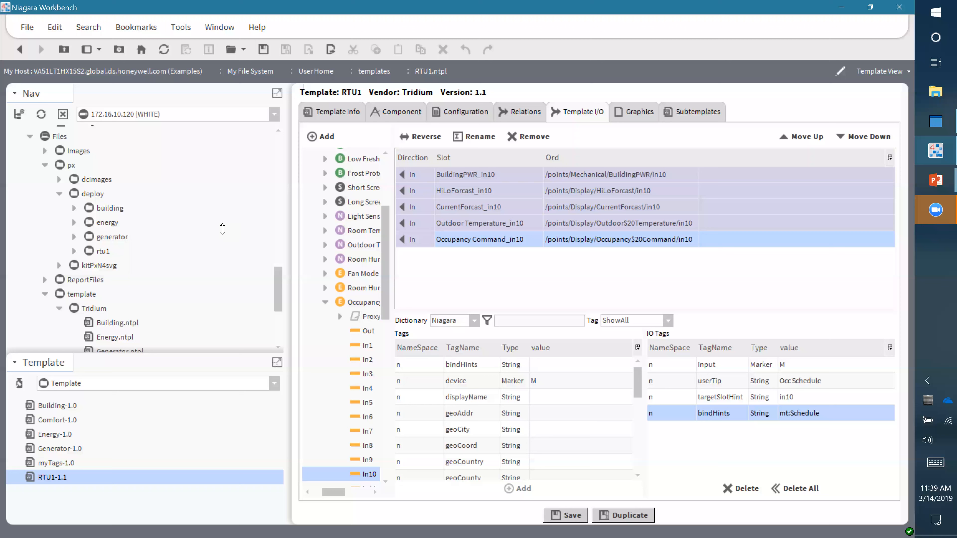
# Step: Export the RTU1-1.1 template's configurations to an .xls file named test, choosing to include tags
pyautogui.moveTo(223, 229); pyautogui.dragTo(223, 230)
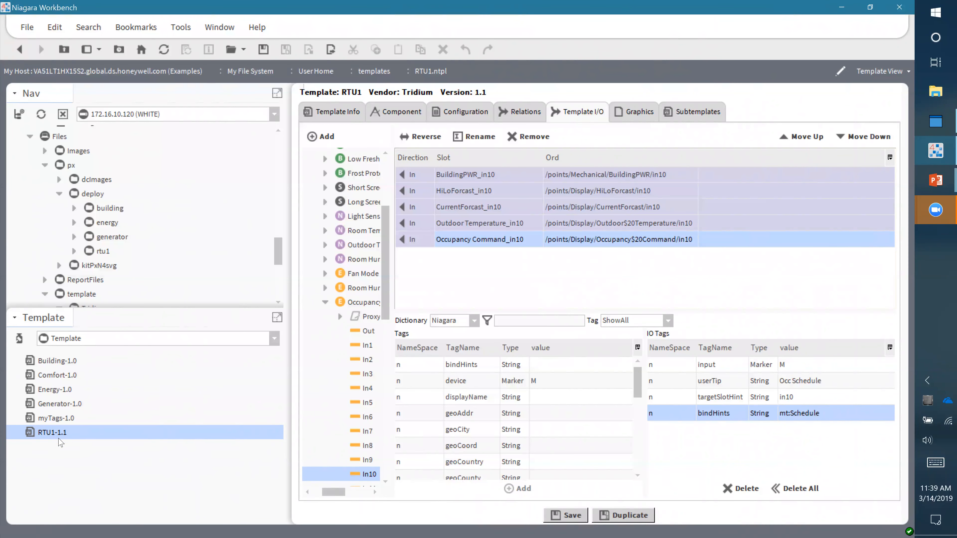
pyautogui.rightClick(52, 435)
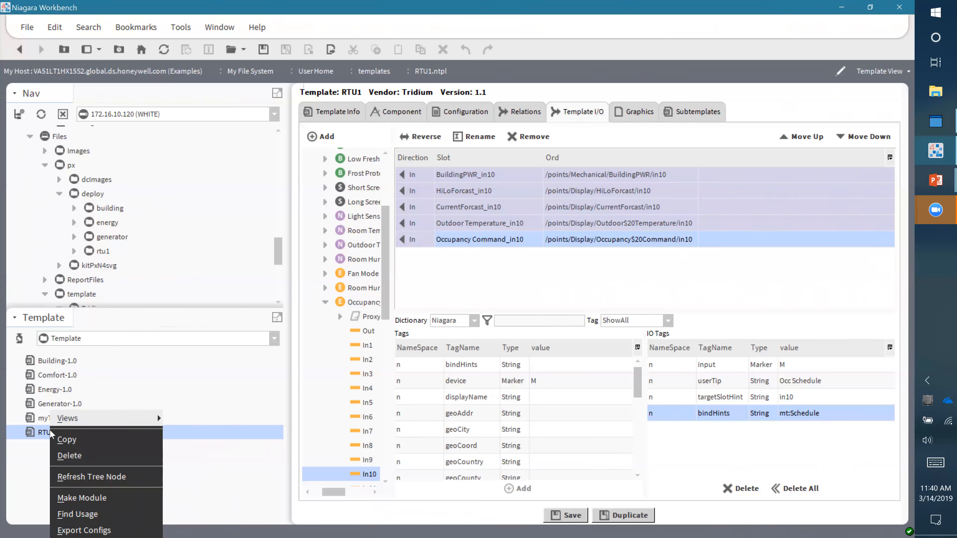
pyautogui.click(85, 528)
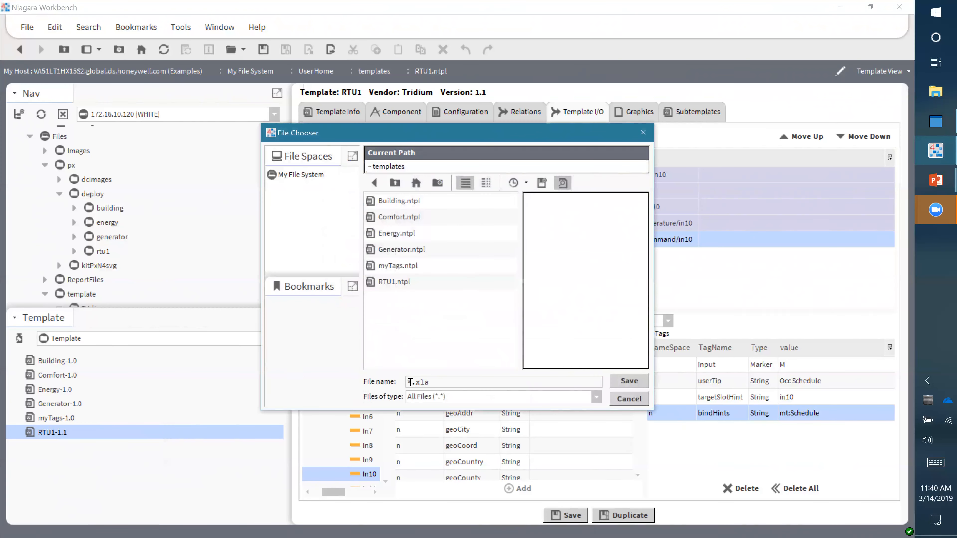
pyautogui.doubleClick(409, 382)
pyautogui.write('test')
pyautogui.click(637, 381)
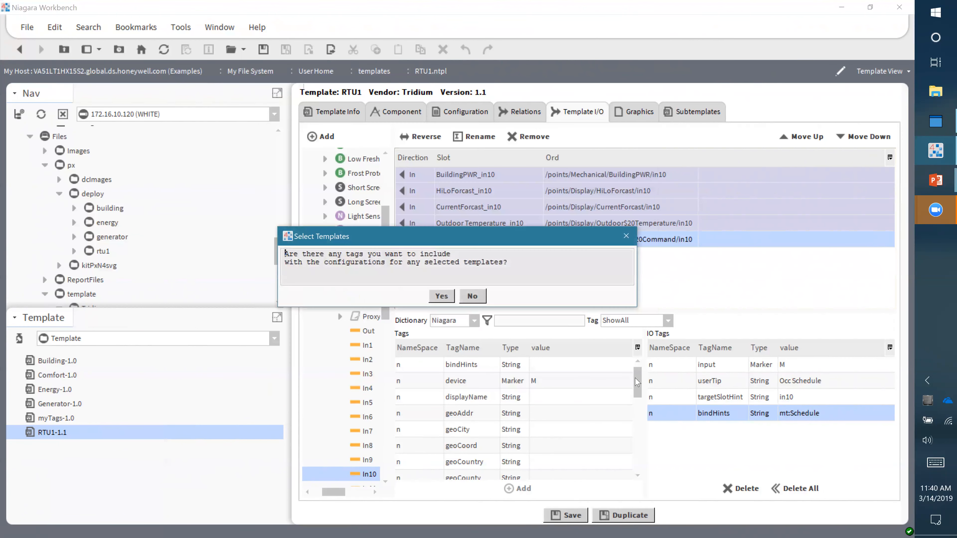
pyautogui.click(442, 297)
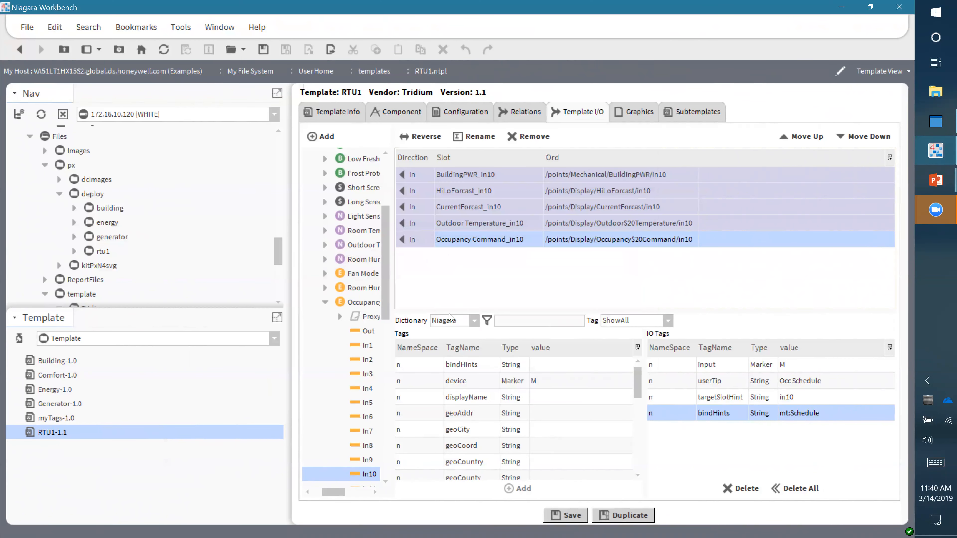
pyautogui.click(459, 291)
# Step: Switch to File Explorer and open test.xls from the Niagara4.7/tridium/templates folder under the C: drive's user folder, maximized in Excel
pyautogui.click(936, 92)
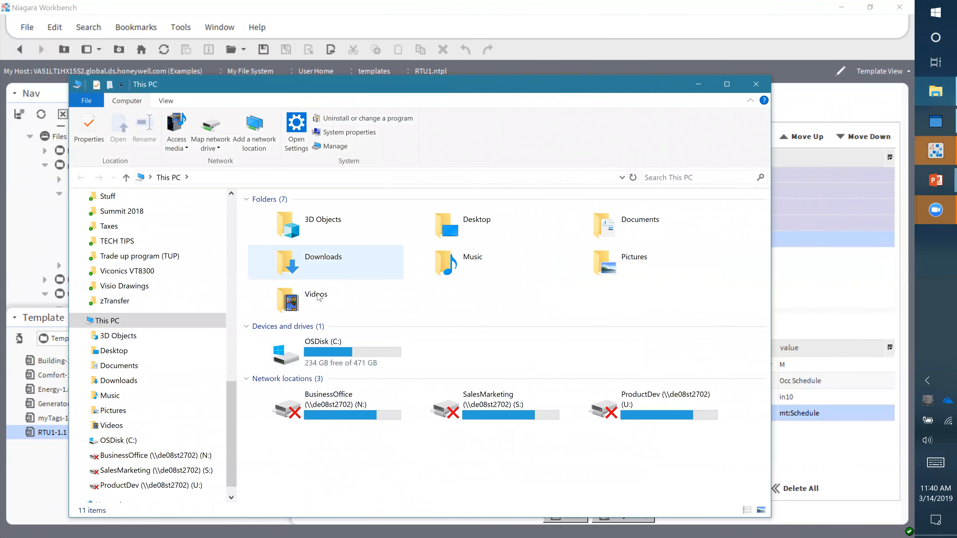
pyautogui.doubleClick(318, 299)
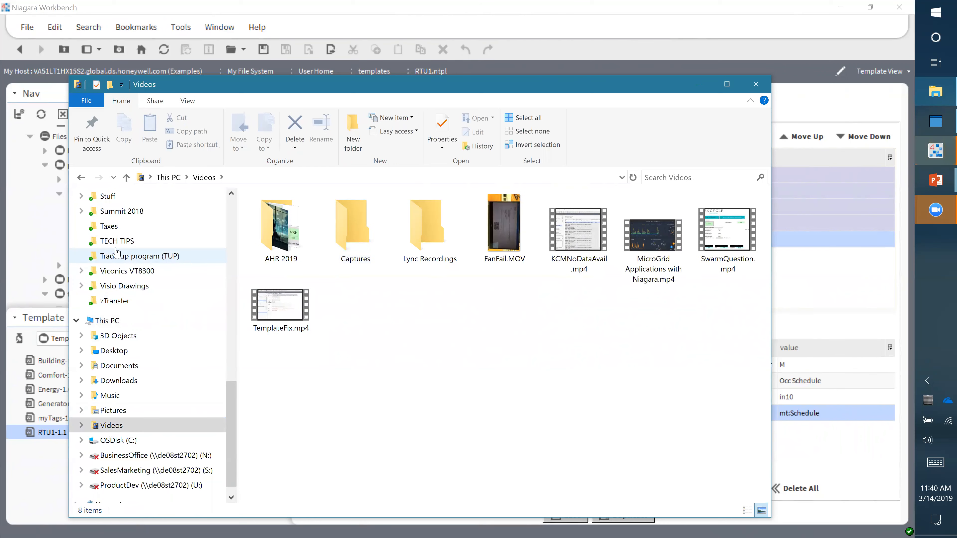
pyautogui.click(118, 443)
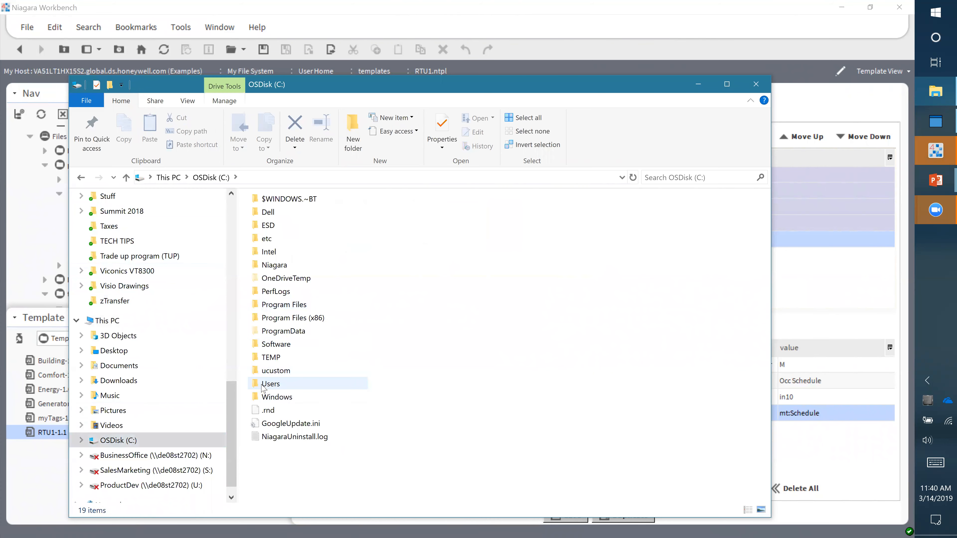
pyautogui.doubleClick(274, 377)
pyautogui.doubleClick(277, 243)
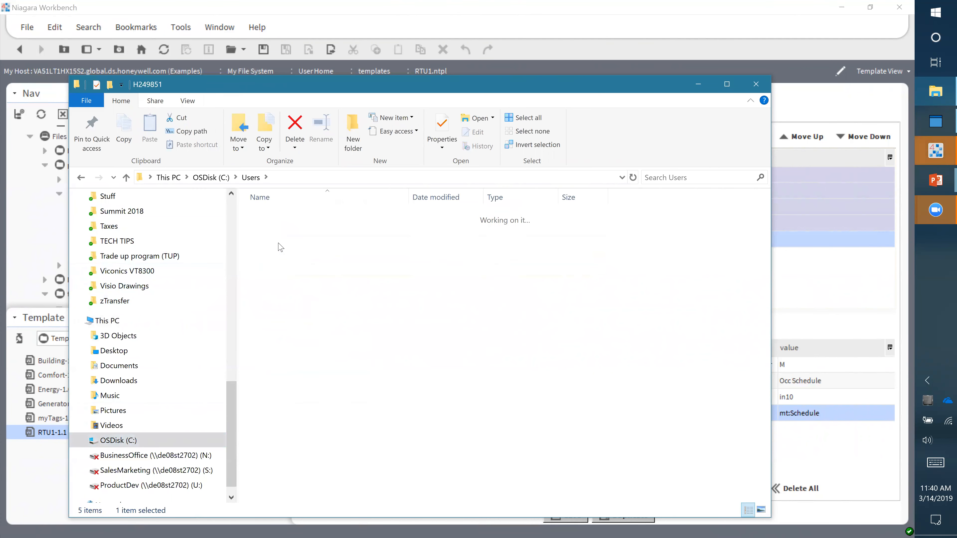
pyautogui.doubleClick(290, 402)
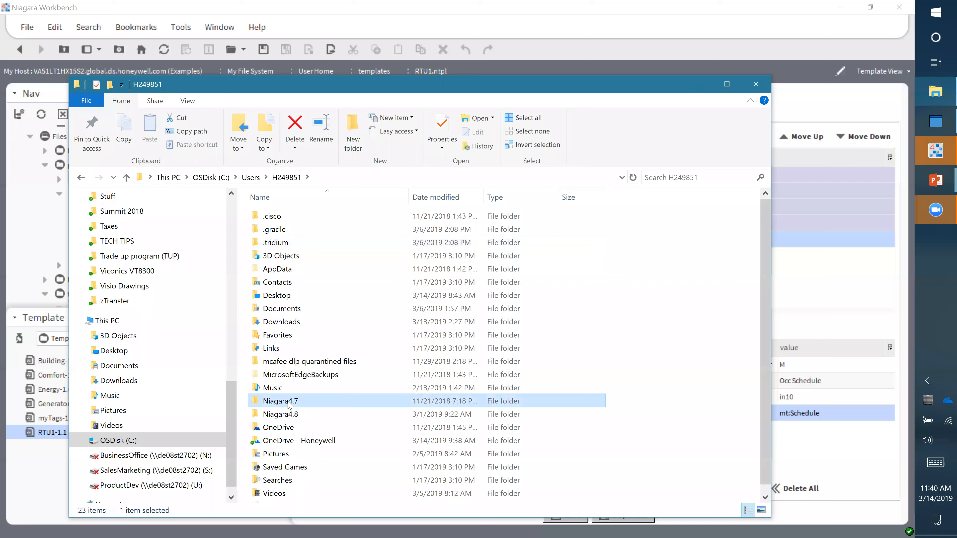
pyautogui.doubleClick(287, 215)
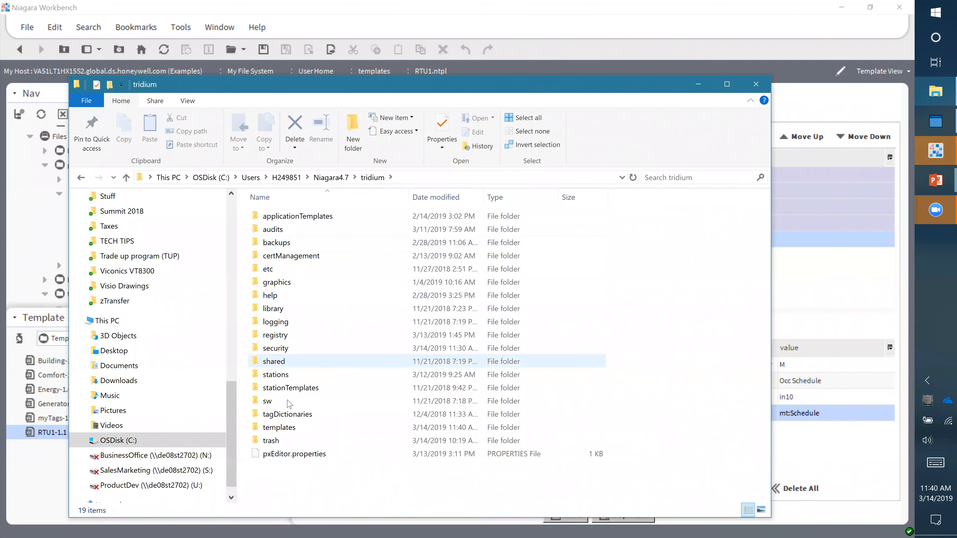
pyautogui.doubleClick(284, 427)
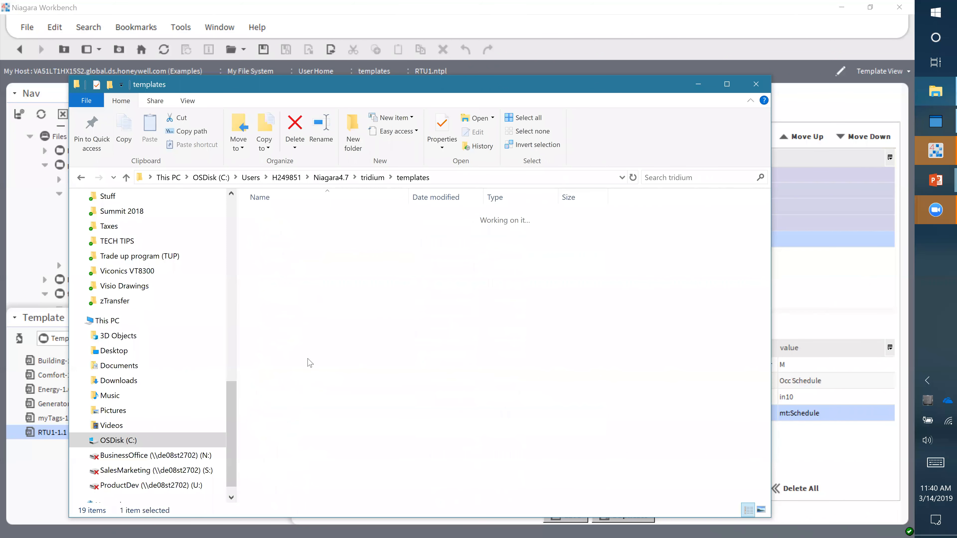
pyautogui.doubleClick(271, 296)
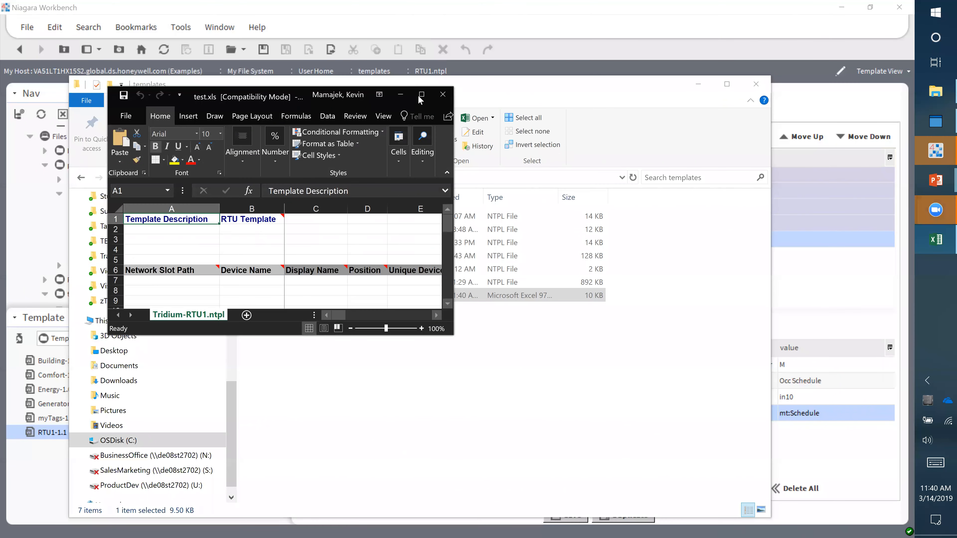
pyautogui.press('super+Up')
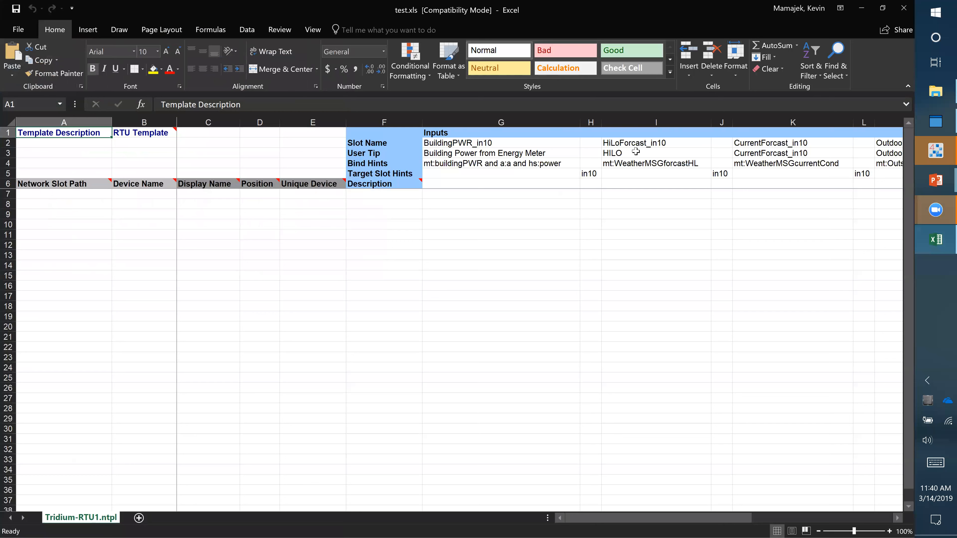
# Step: Examine the exported template's Inputs, Configs, Network Slot Path and Device Name columns in test.xls, and close the workbook
pyautogui.click(487, 152)
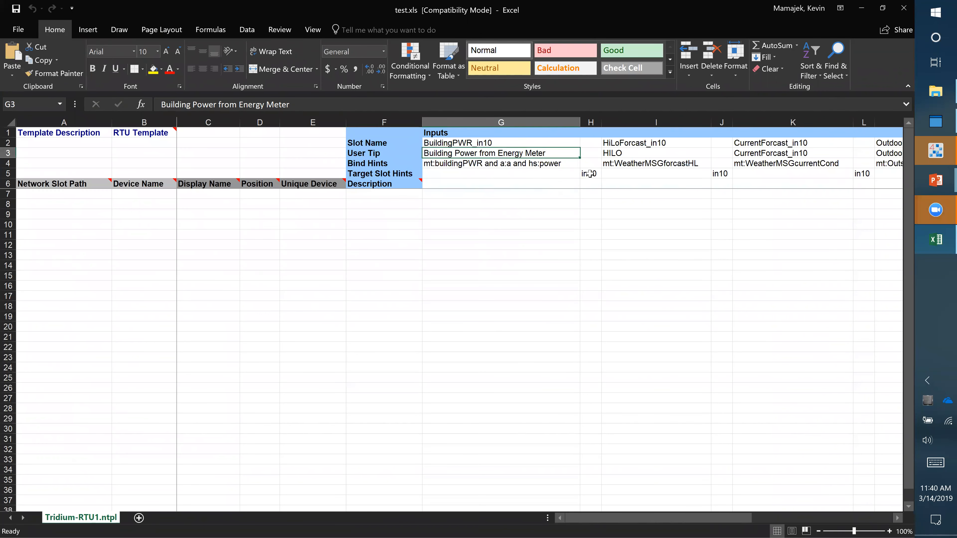
pyautogui.moveTo(597, 517); pyautogui.dragTo(651, 519)
pyautogui.moveTo(254, 206); pyautogui.dragTo(250, 243)
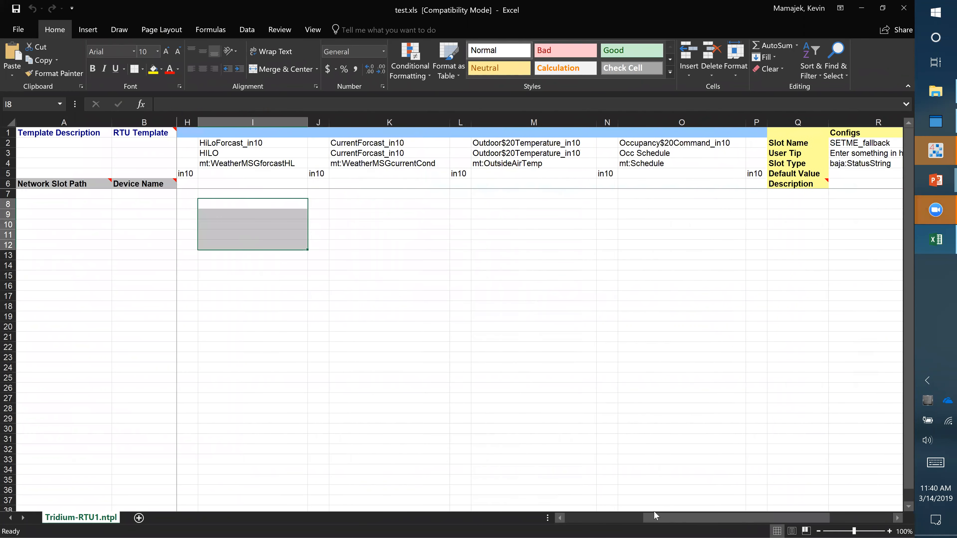
pyautogui.moveTo(664, 521); pyautogui.dragTo(543, 515)
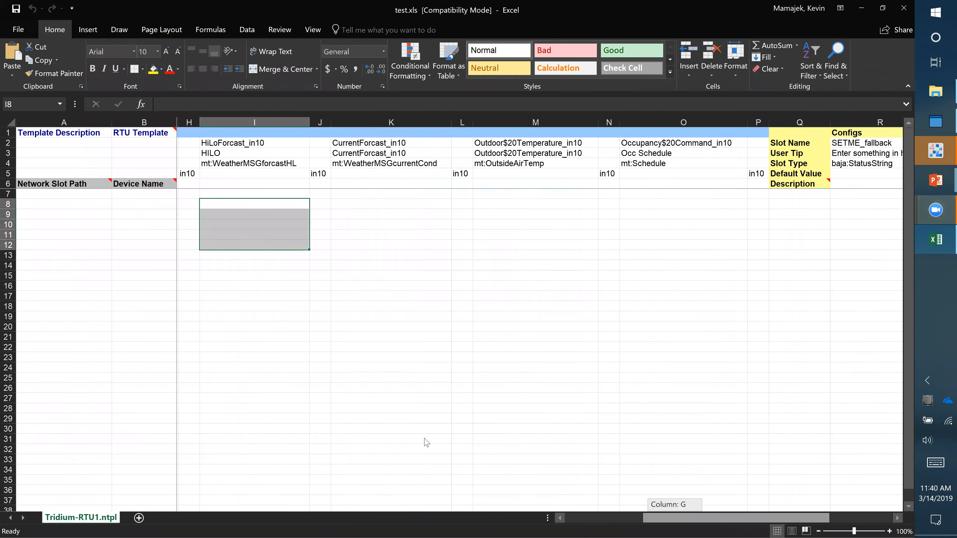
pyautogui.click(60, 194)
pyautogui.click(151, 197)
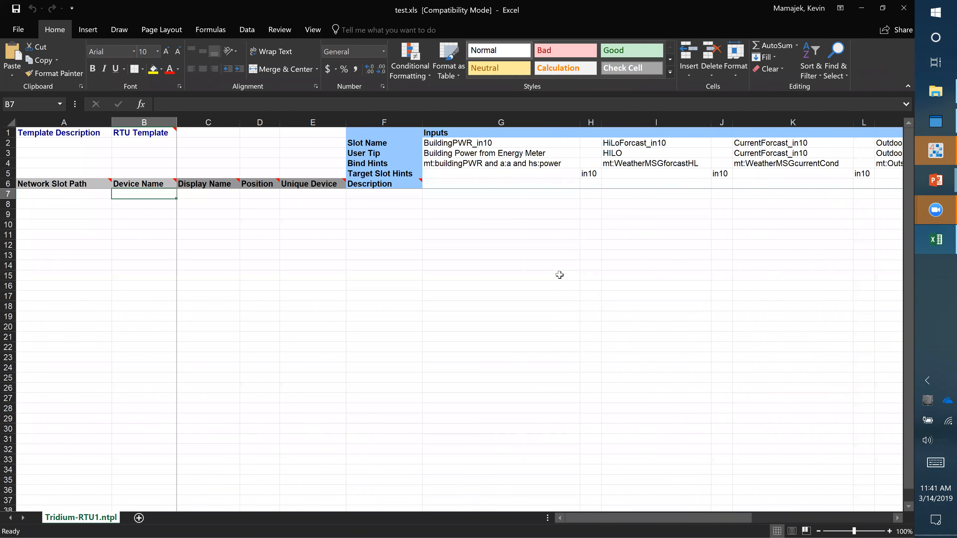
pyautogui.click(904, 8)
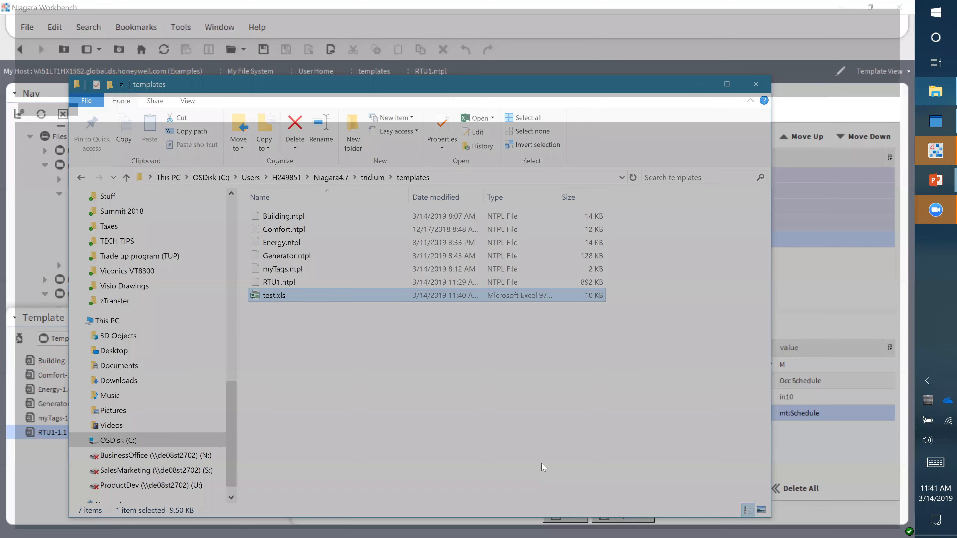